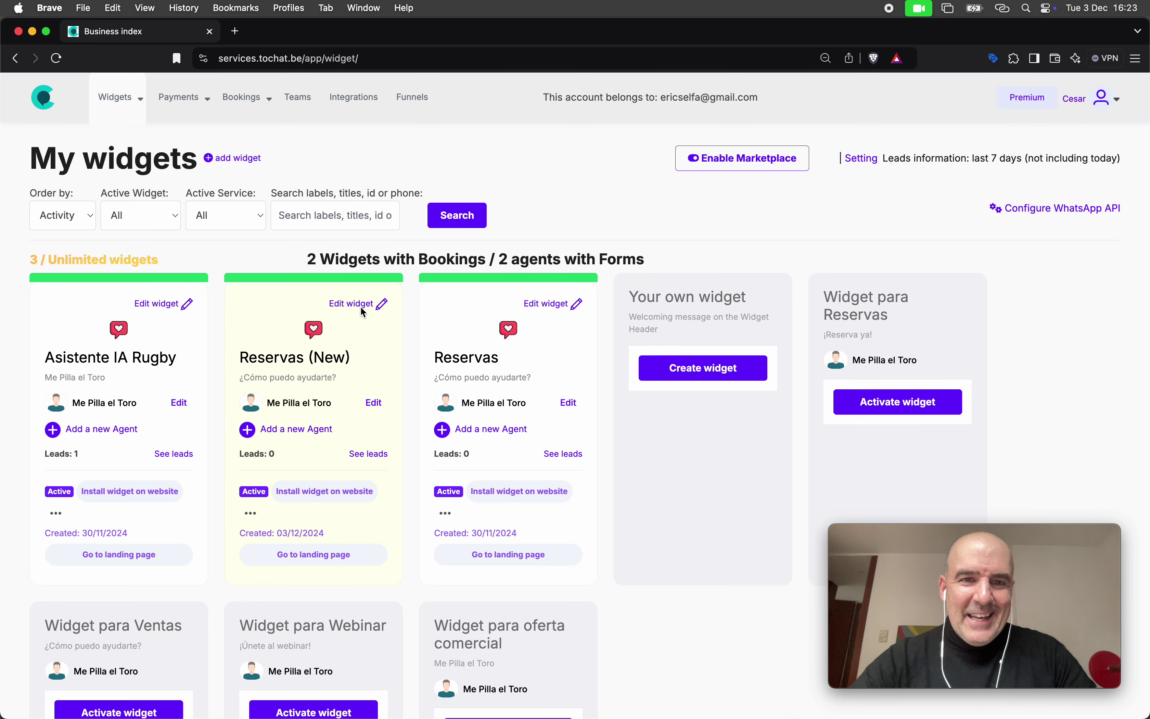
Rename the Reservas (New) widget 'Perfumes a medida - Solicita tu perfume' and rewrite its welcome message
click(360, 305)
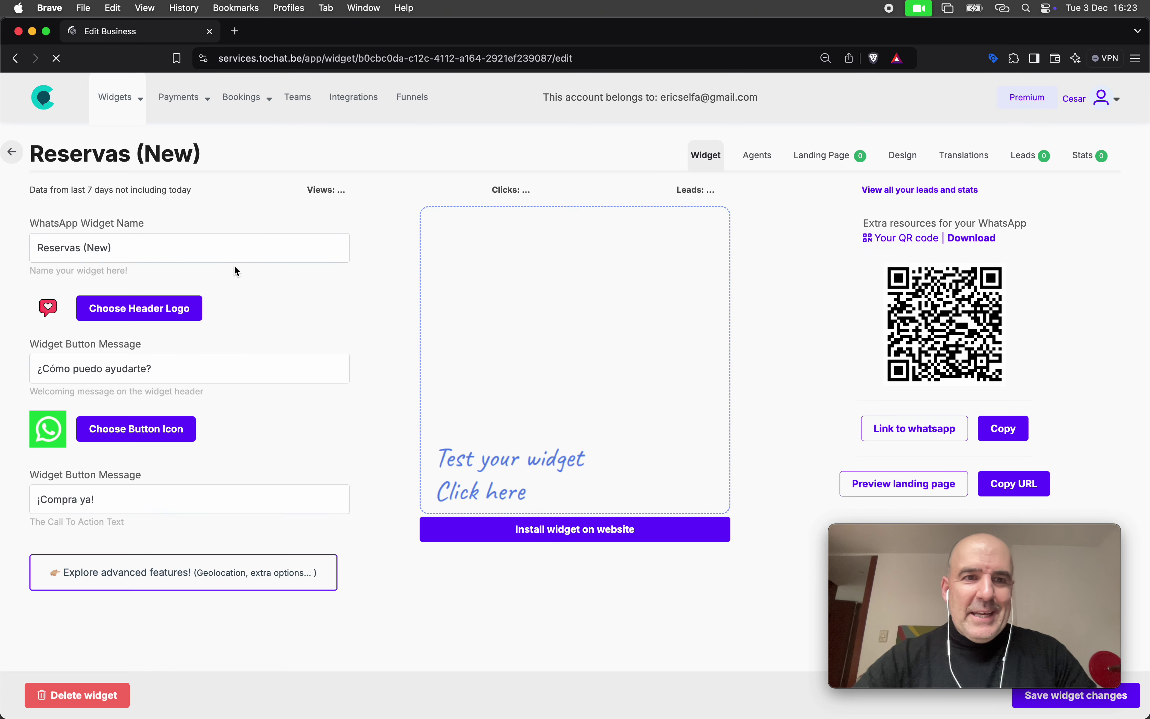
triple_click(202, 252)
text(Perfu)
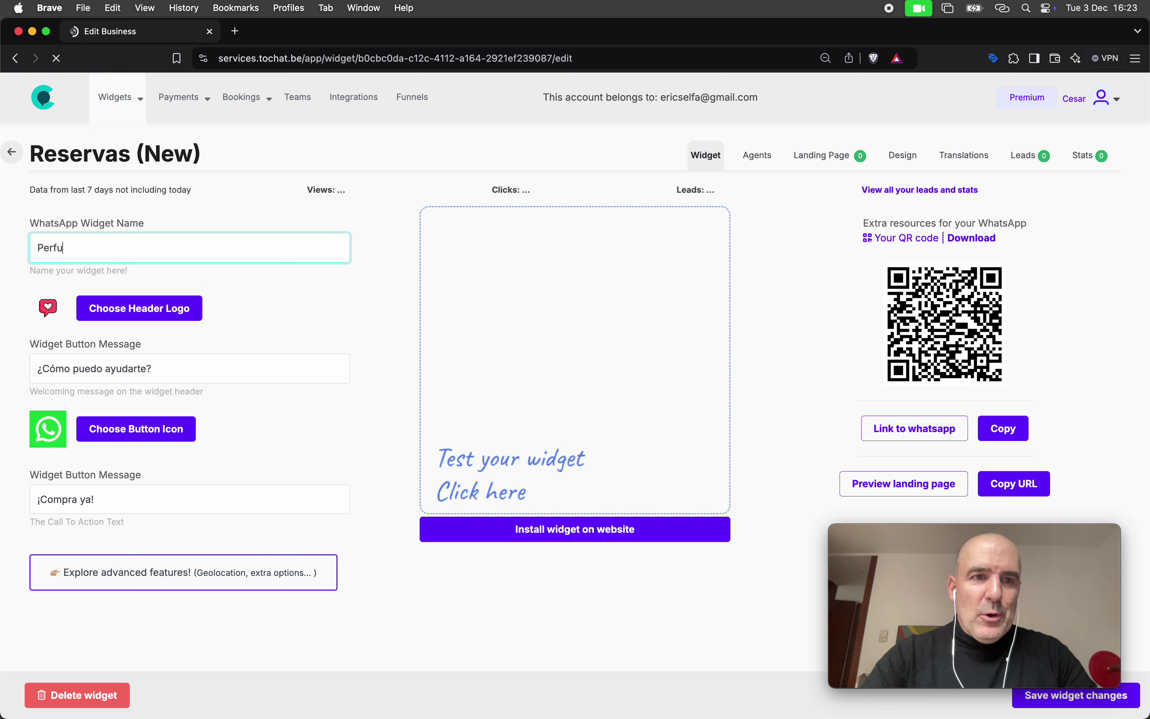
text(mes a medidad)
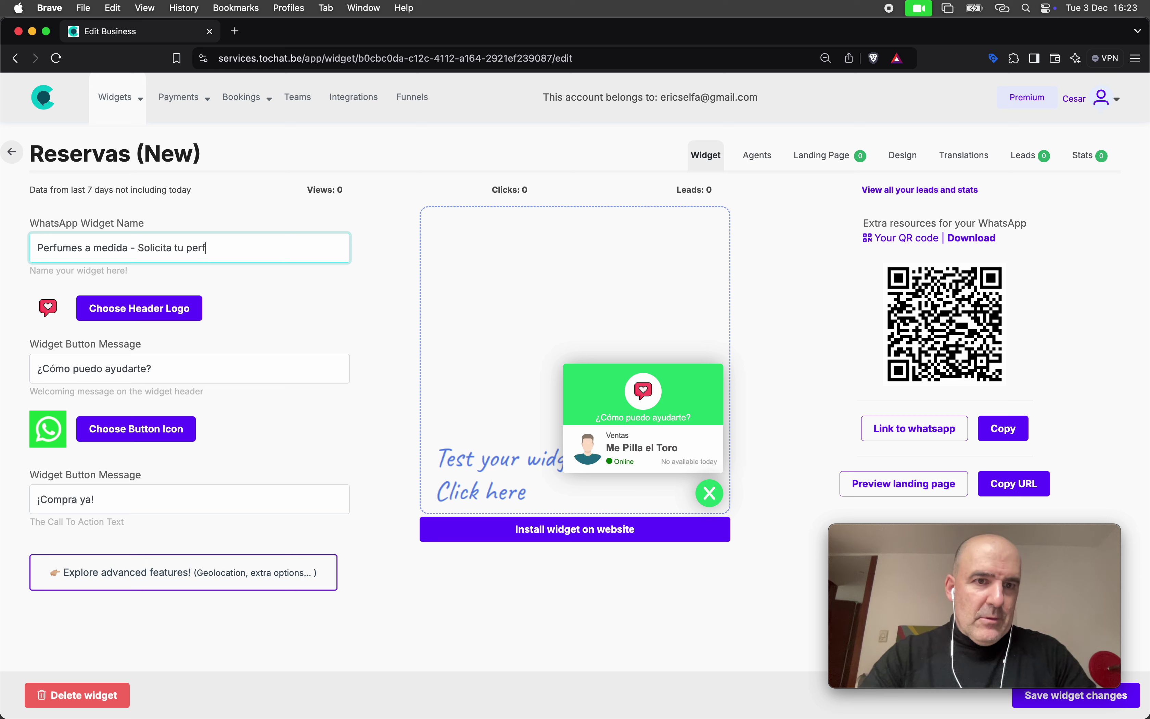
triple_click(146, 367)
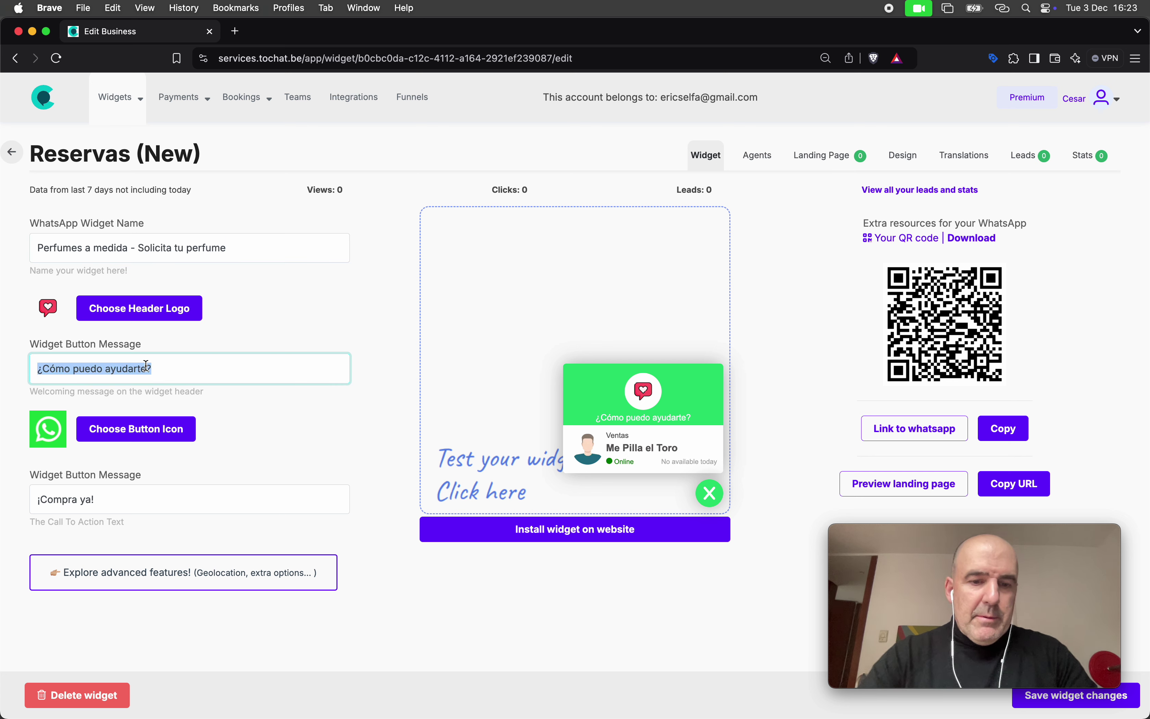
text(Realizamos)
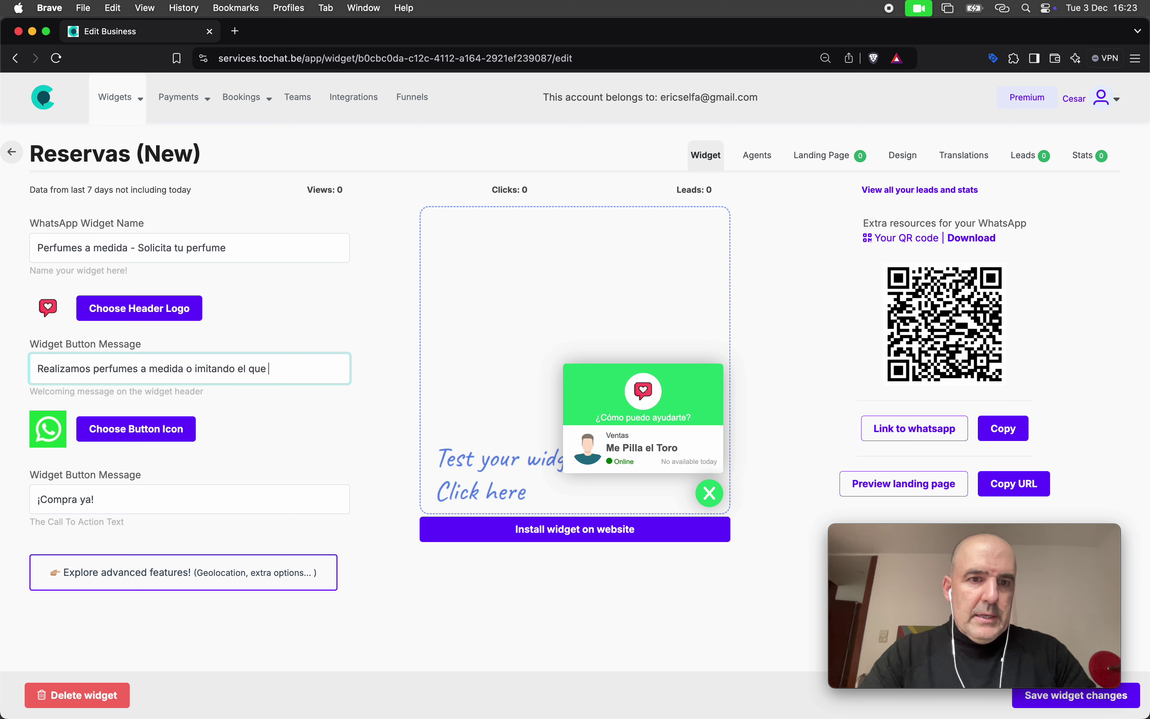
text(uste)
Set the widget's header logo to the shopping-bag icon
click(143, 315)
scroll(588, 419, down, 5)
scroll(587, 421, down, 5)
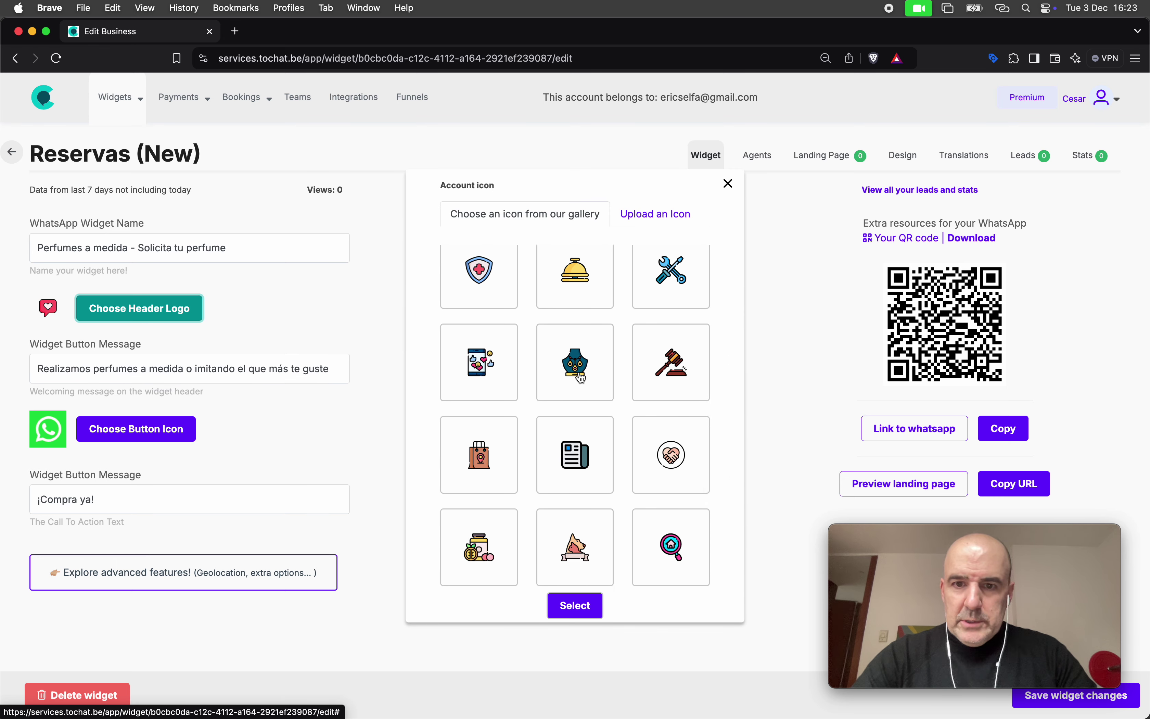
scroll(615, 406, down, 5)
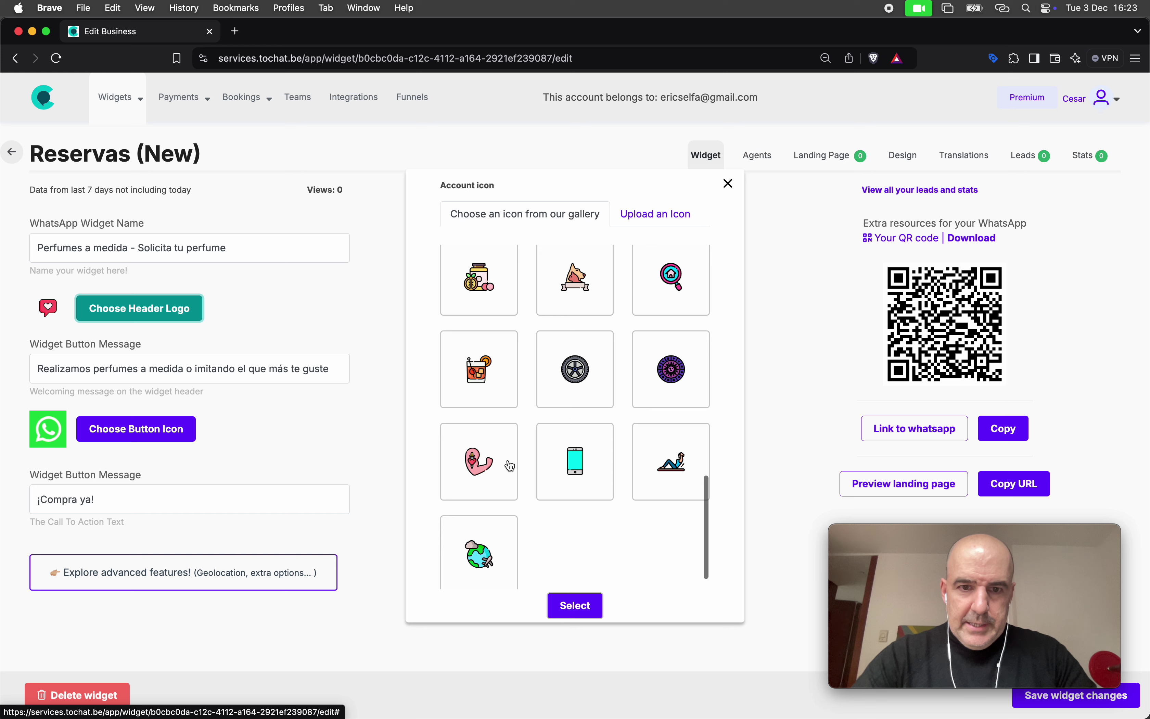
scroll(681, 475, up, 5)
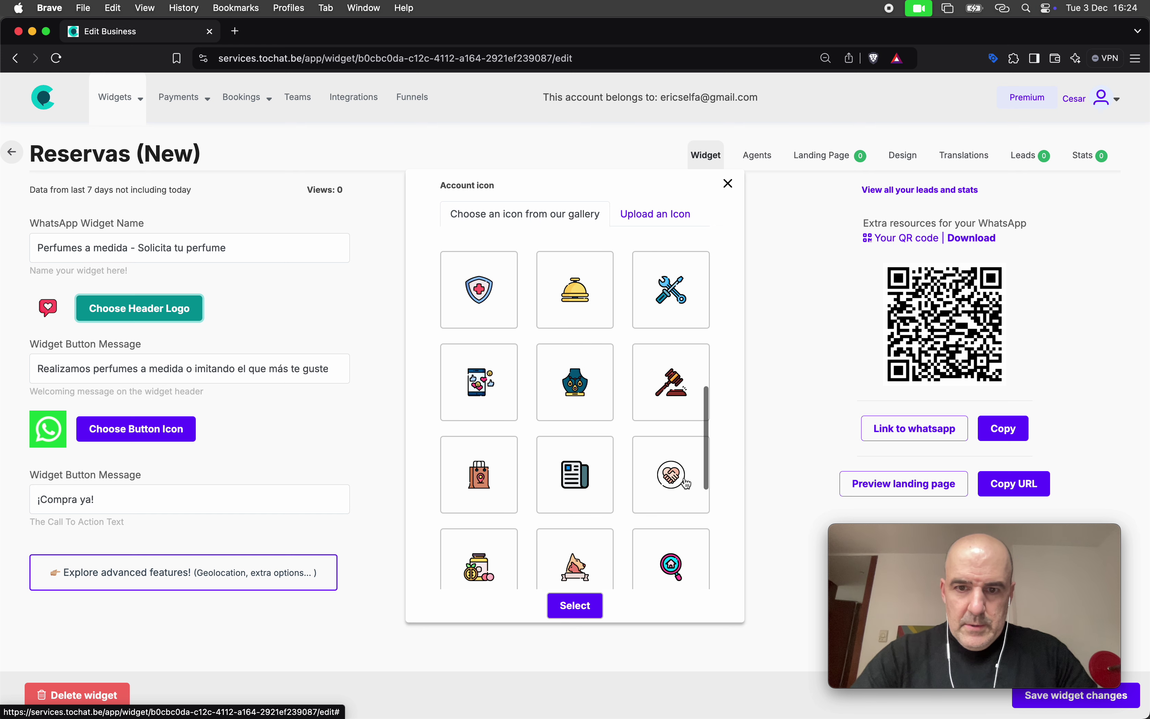
click(685, 483)
click(489, 480)
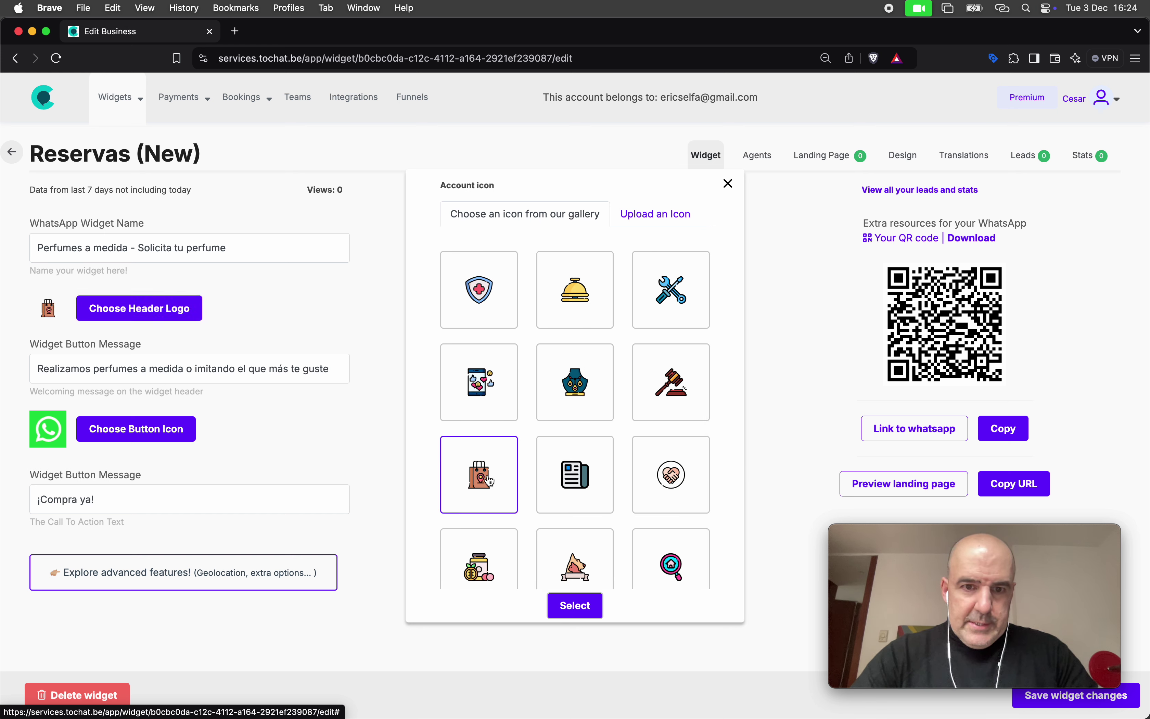
click(574, 605)
Replace the call-to-action text with 'Solicita tu perfume a medida' and save the widget
triple_click(149, 494)
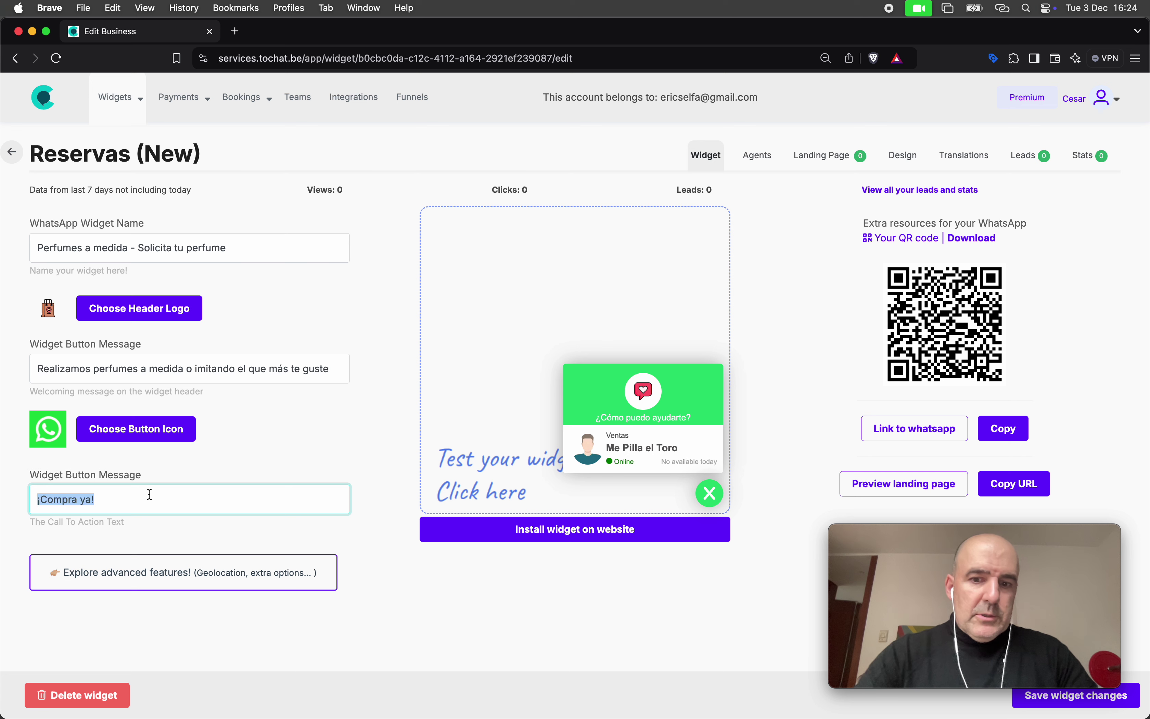
text(Solicitar tu)
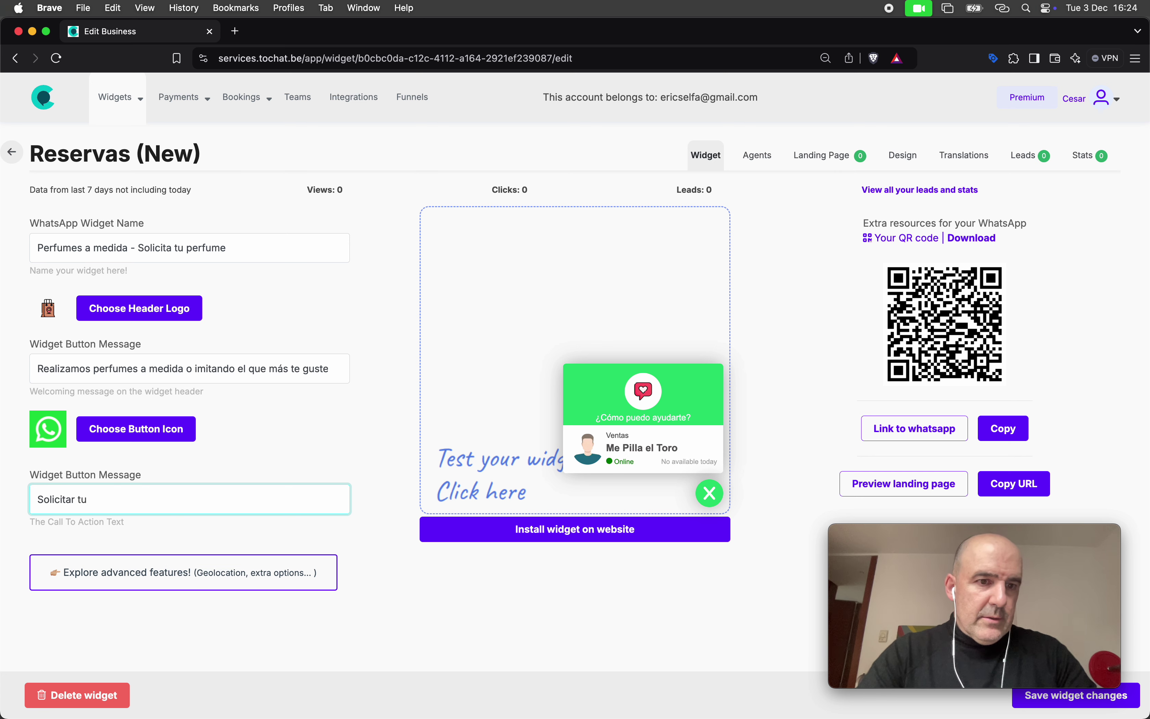
key(BackSpace)
key(BackSpace)
key(BackSpace)
key(BackSpace)
text(tu perfume a medida)
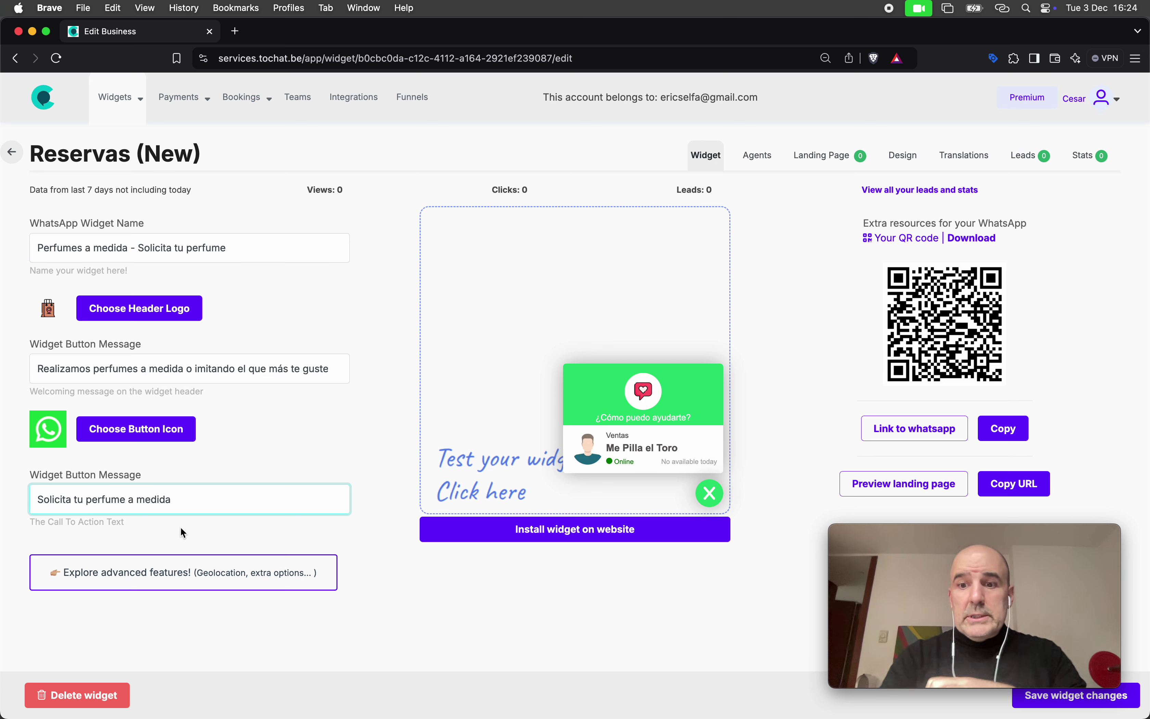
mouse_move(1008, 576)
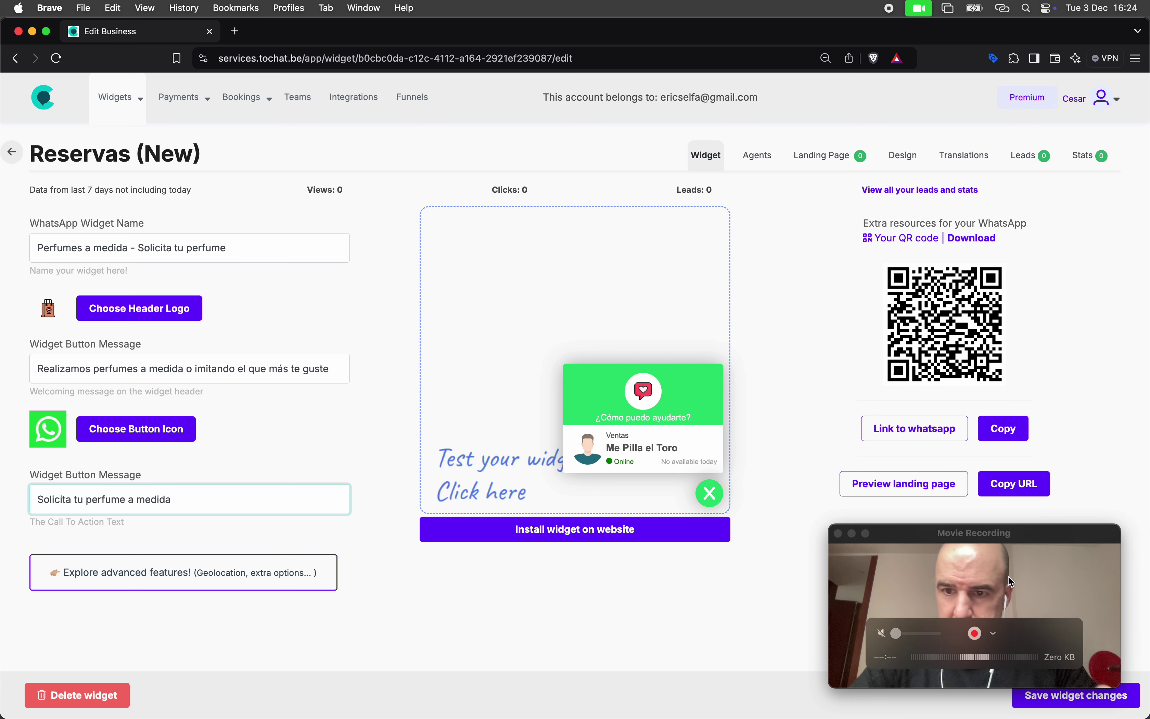
drag(972, 531, 974, 510)
click(1076, 695)
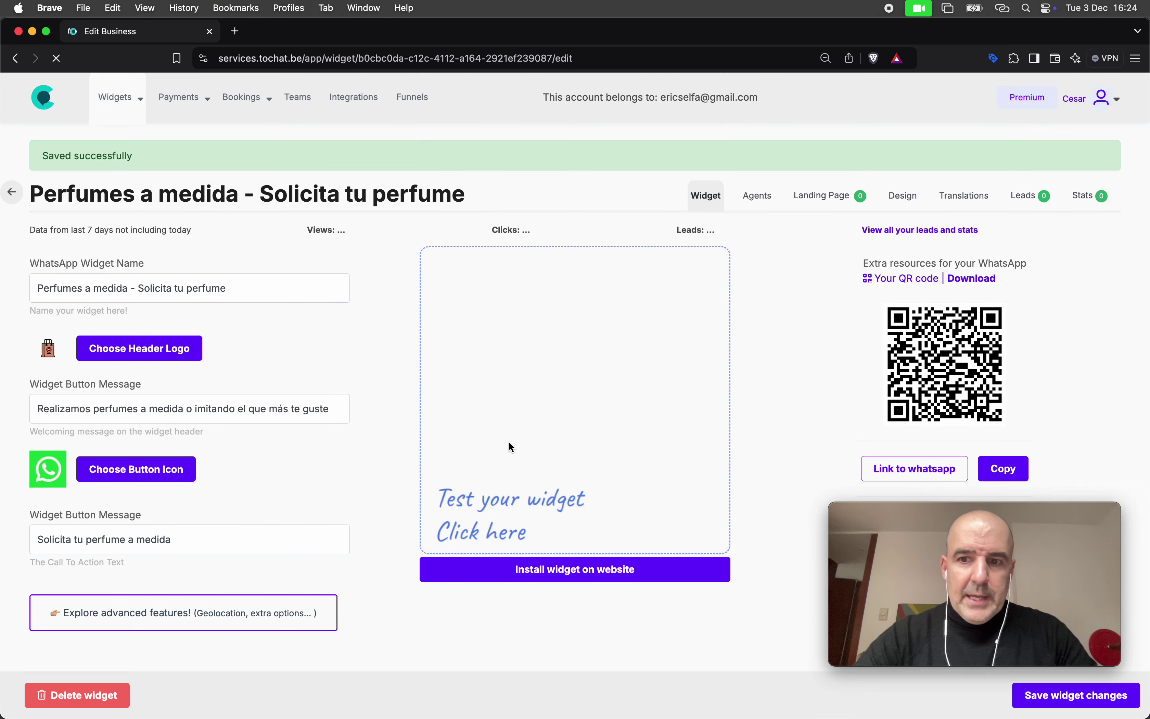
Flip the agent's booking form Active toggle, submit the booking settings, and leave the booking editor
click(759, 197)
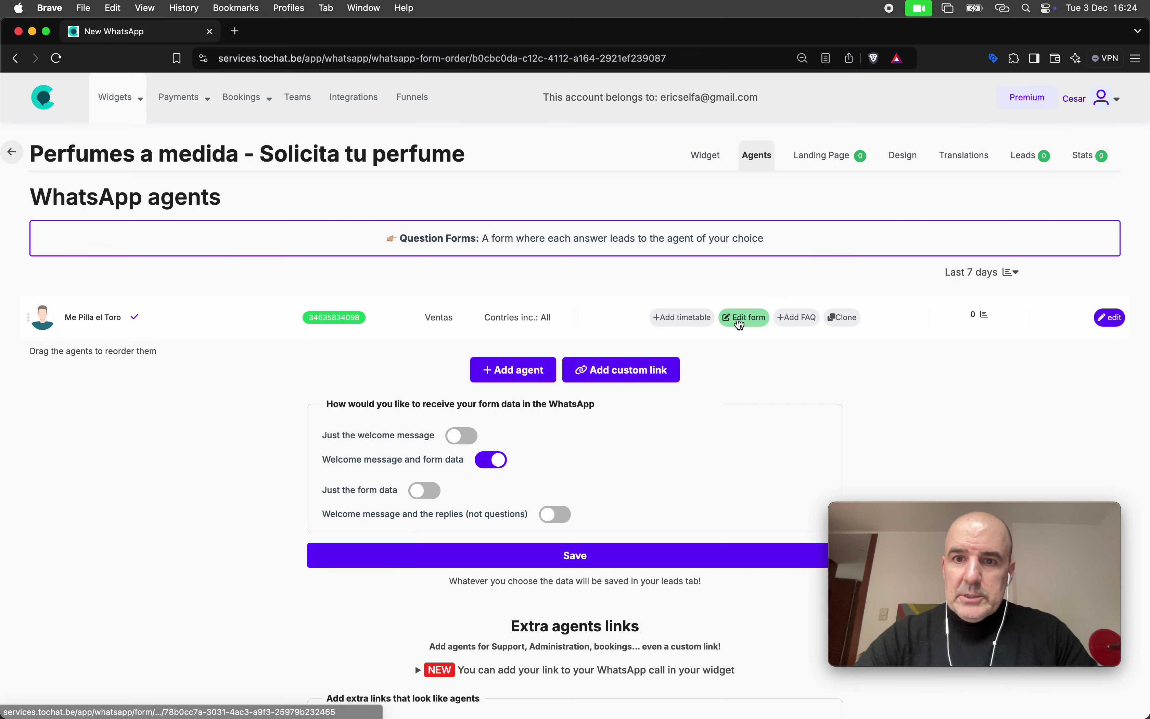
click(740, 319)
click(600, 240)
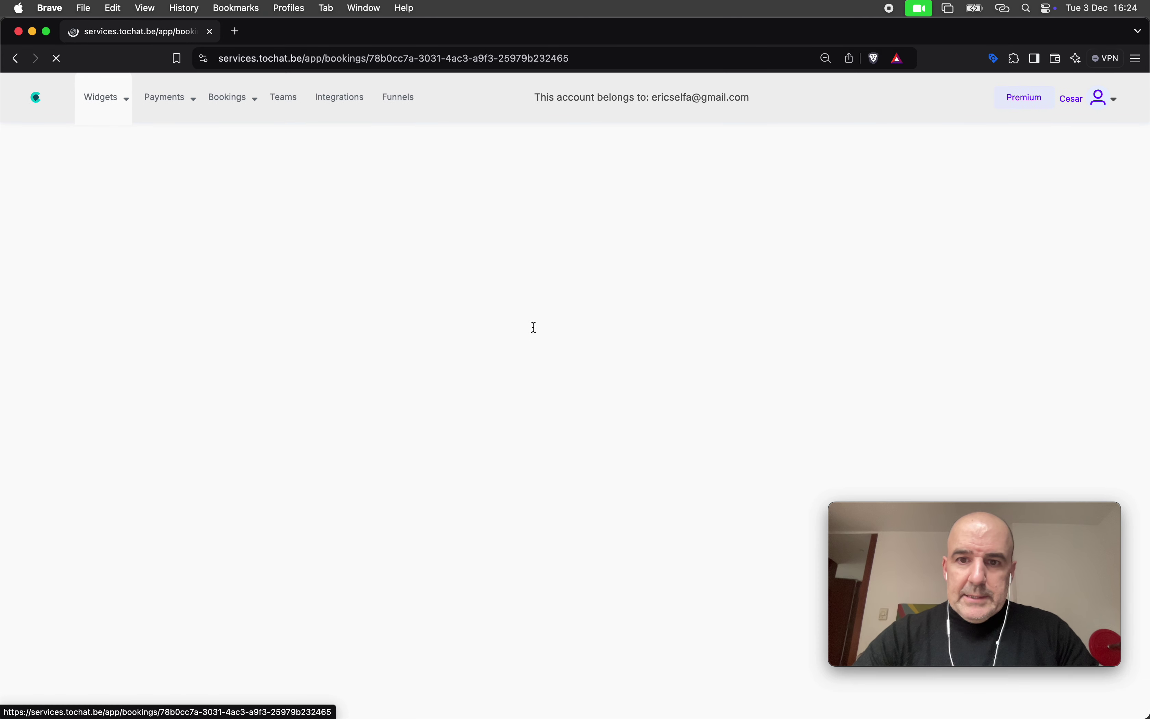
click(406, 291)
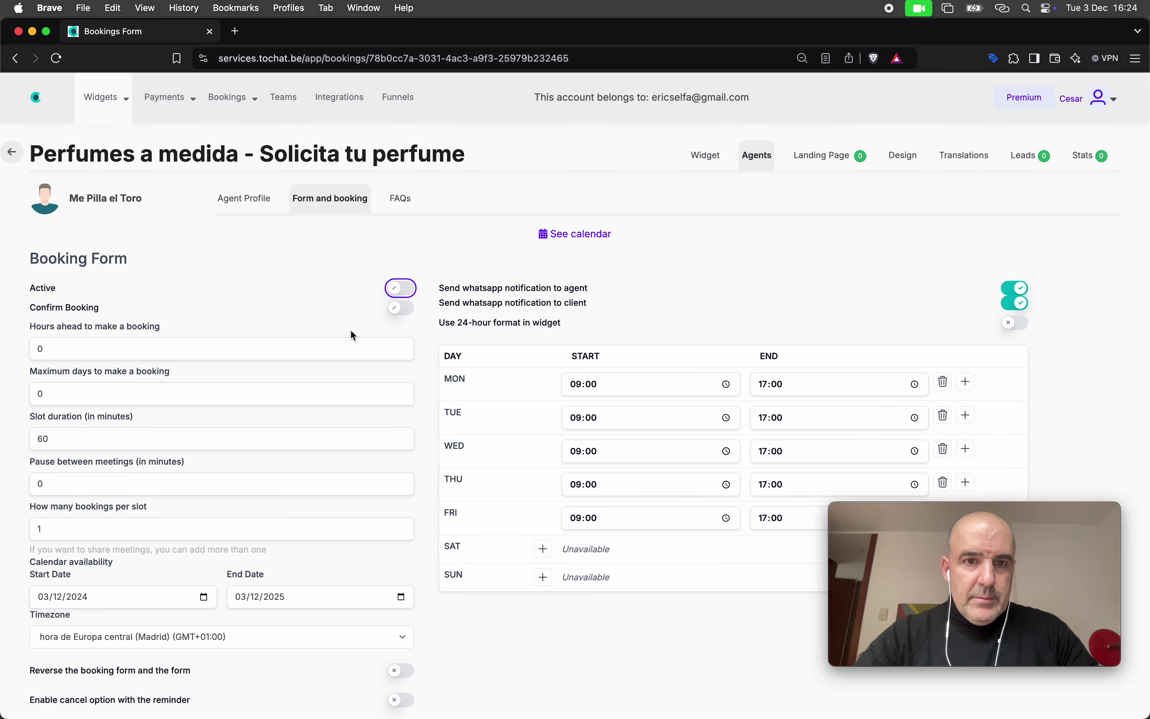
scroll(350, 329, down, 15)
click(483, 435)
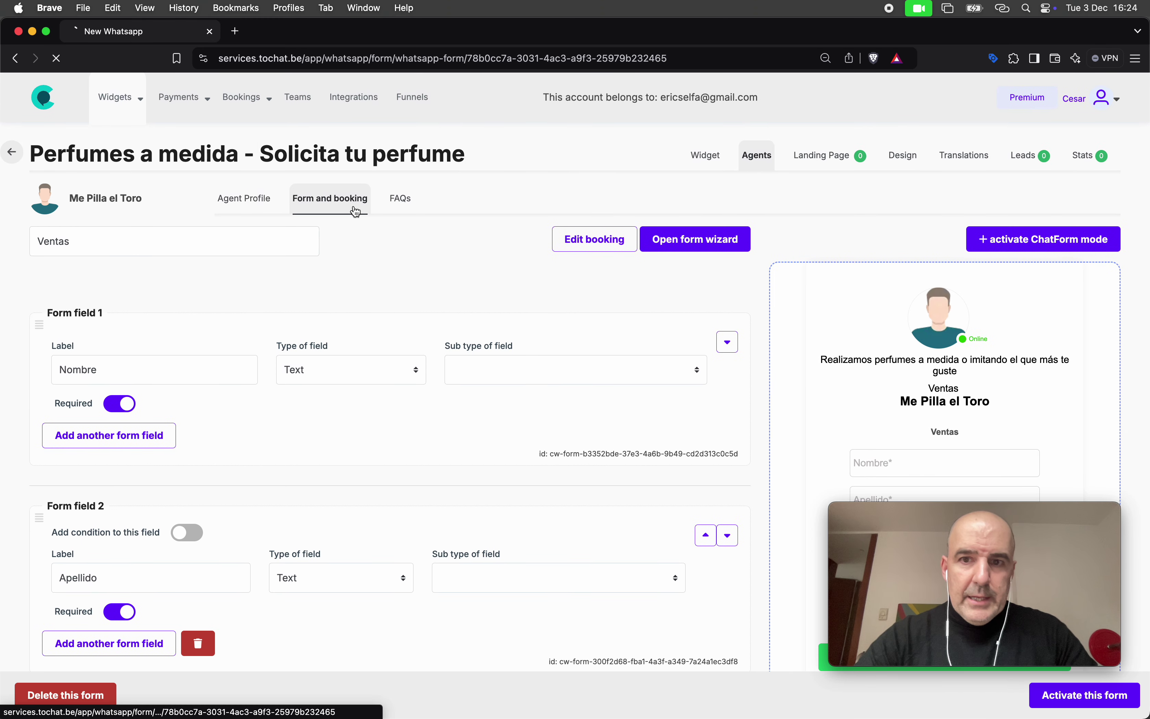
click(241, 204)
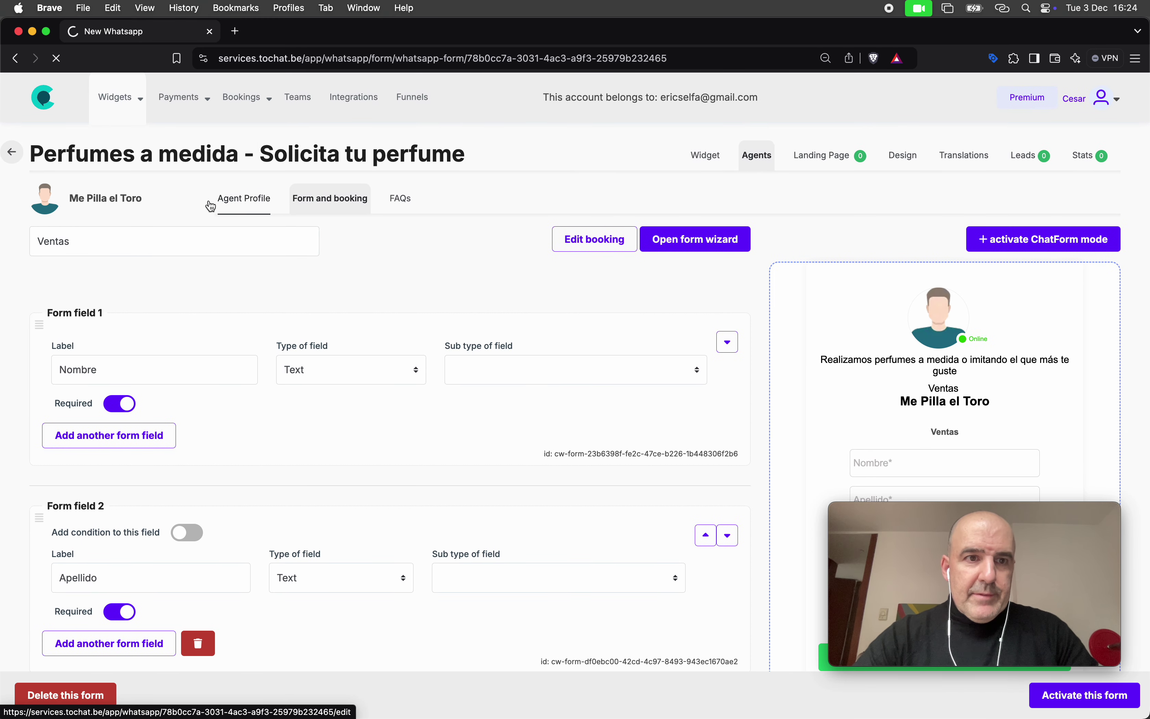
Give the agent a woman's name and the blonde woman avatar
triple_click(152, 278)
text(S)
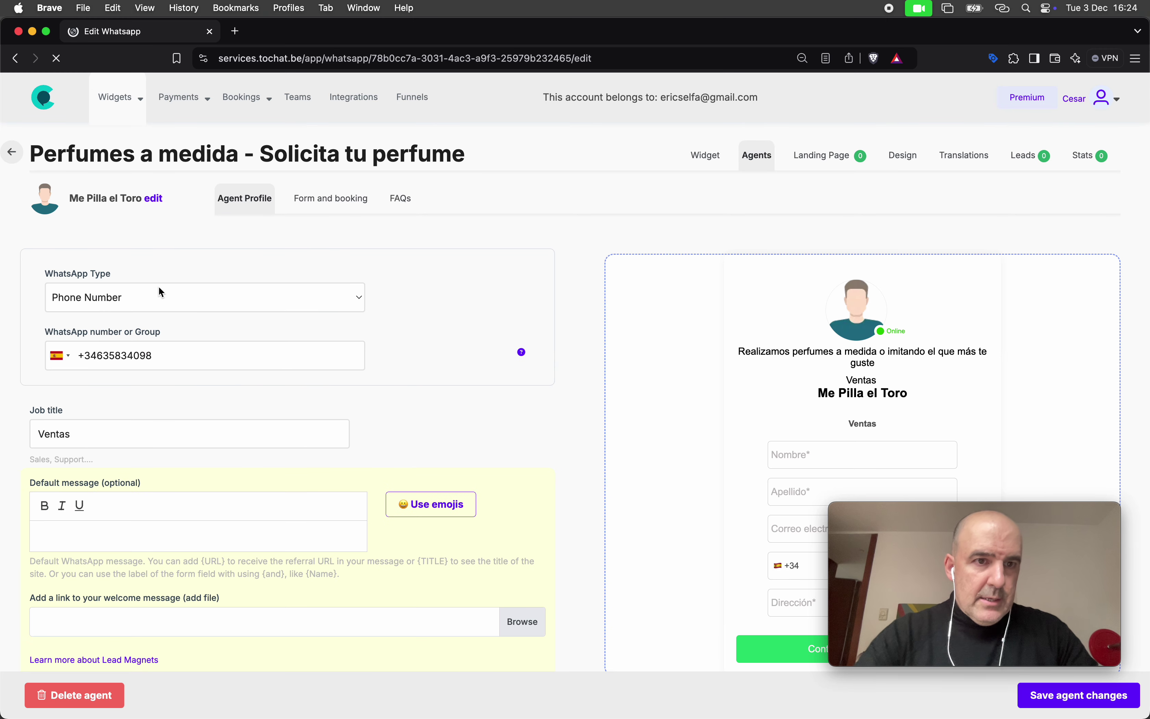
click(154, 200)
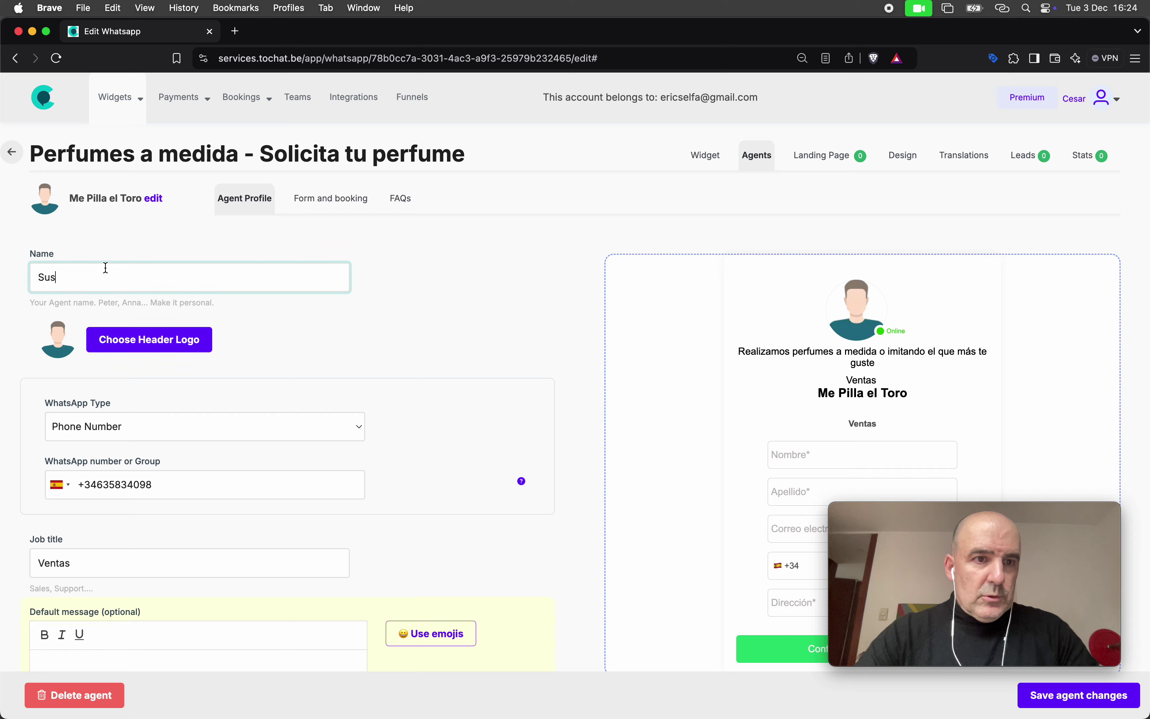
click(140, 337)
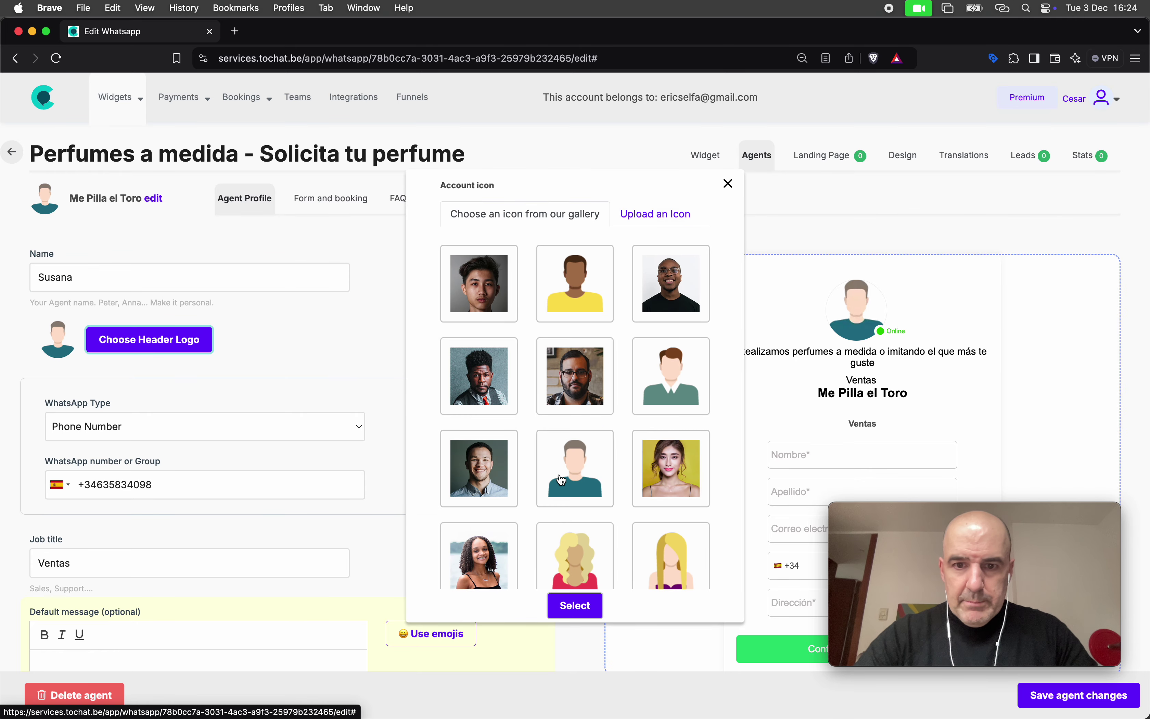
scroll(560, 480, down, 3)
click(572, 464)
click(575, 605)
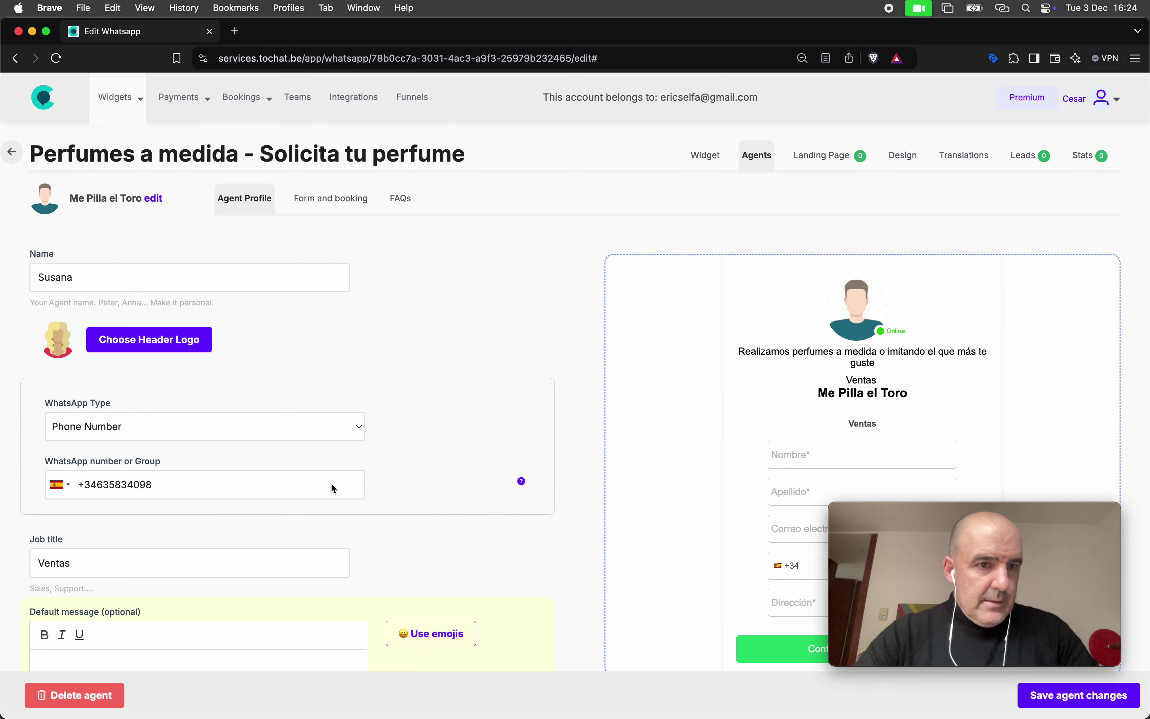
Clear the Ventas job title, set default message 'Quiero mi perfume a medida', and save the agent
scroll(274, 474, down, 2)
scroll(273, 473, down, 1)
double_click(145, 409)
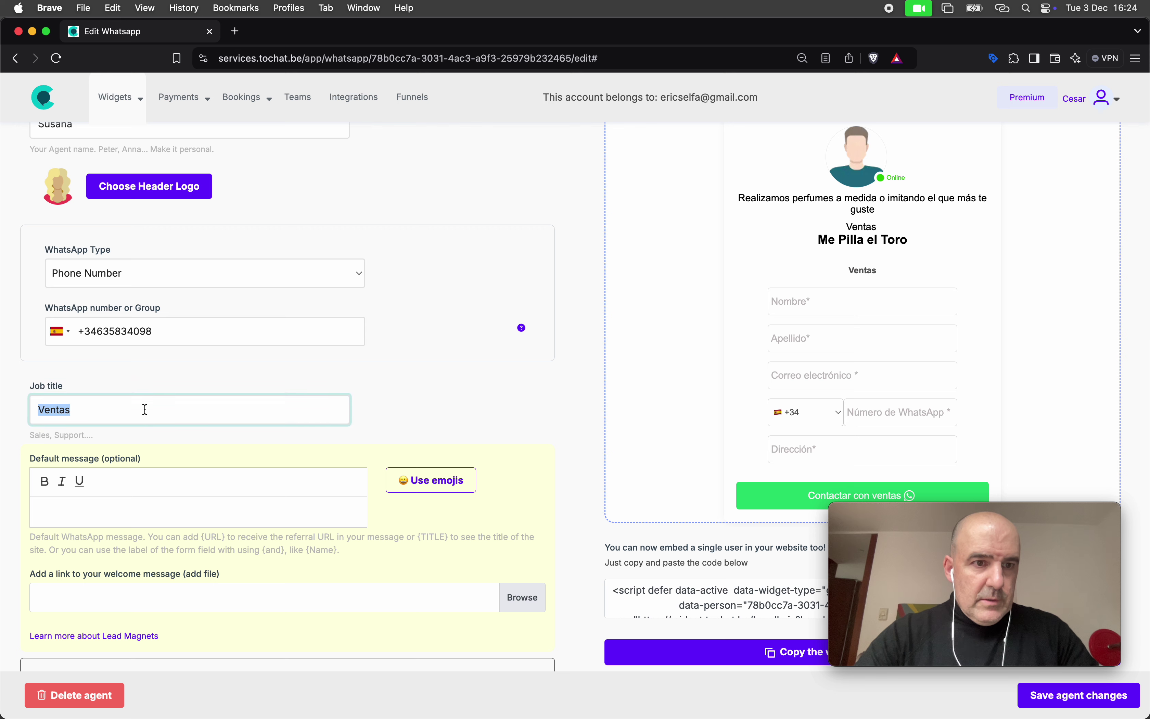
scroll(264, 368, down, 4)
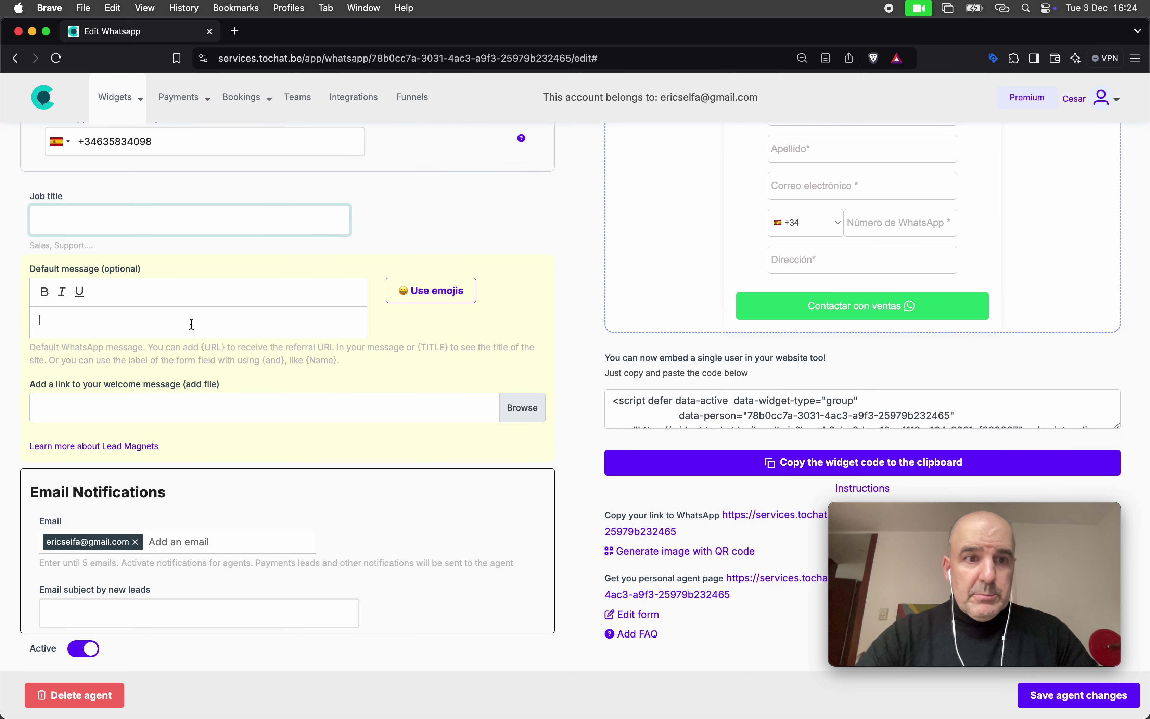
click(192, 324)
text(Quiero mi perfume a medida)
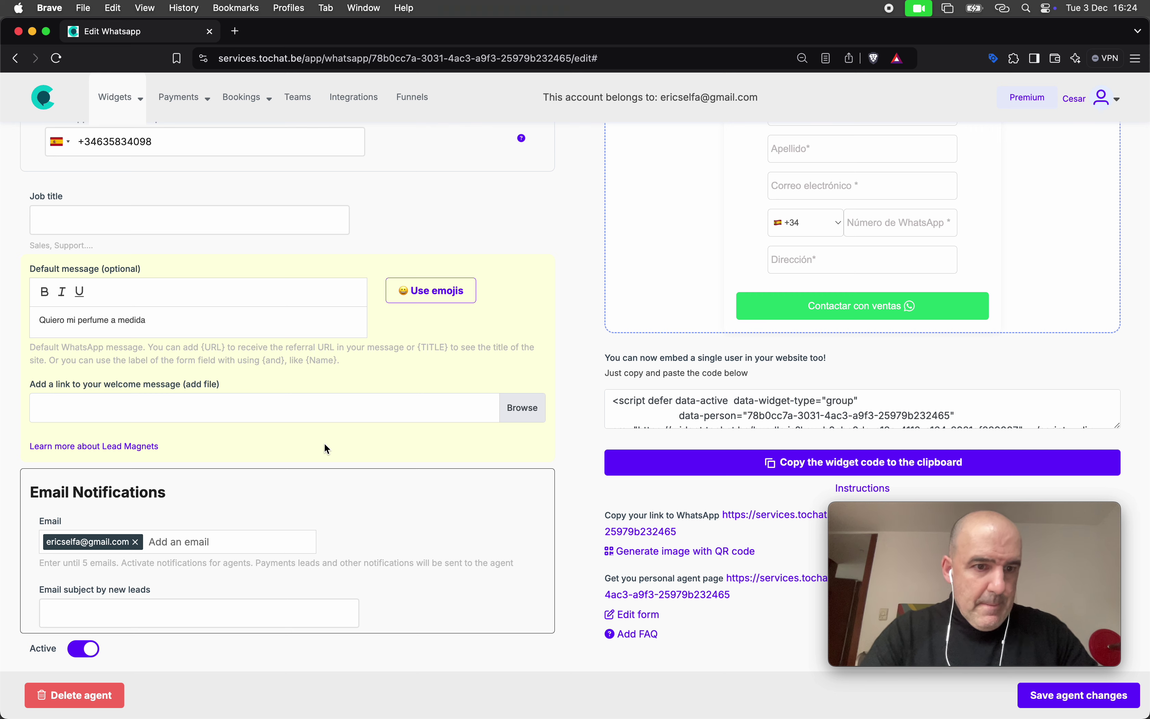
scroll(325, 447, down, 4)
scroll(743, 576, down, 9)
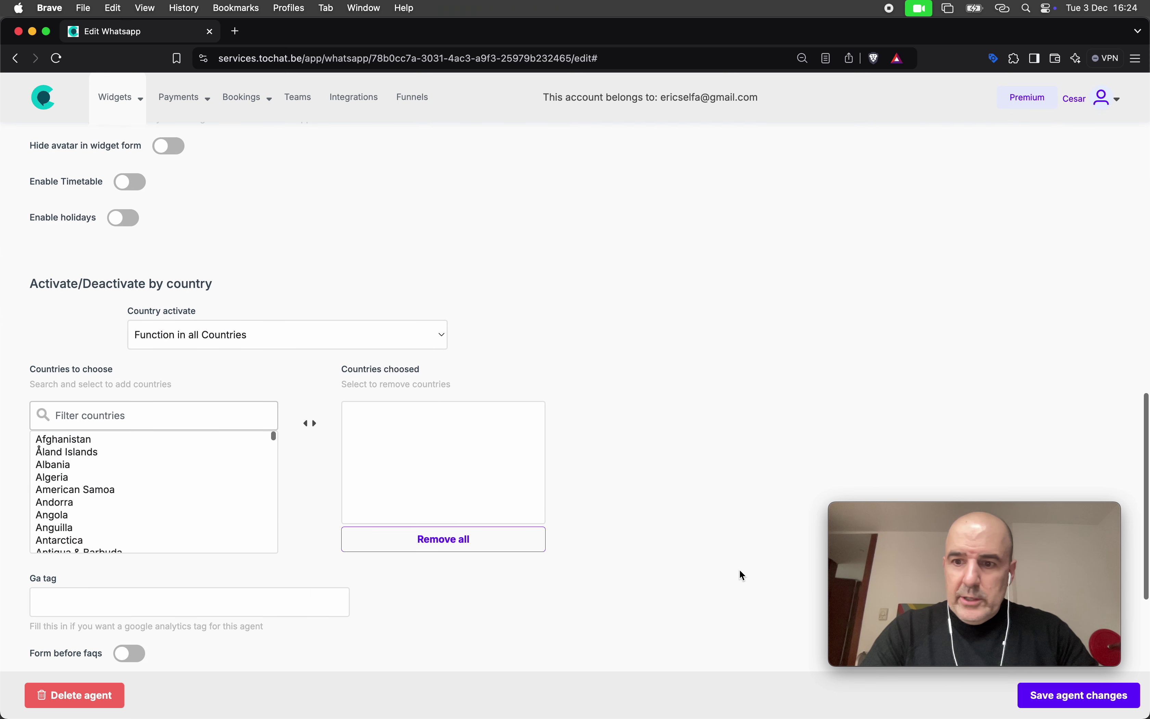
click(1078, 695)
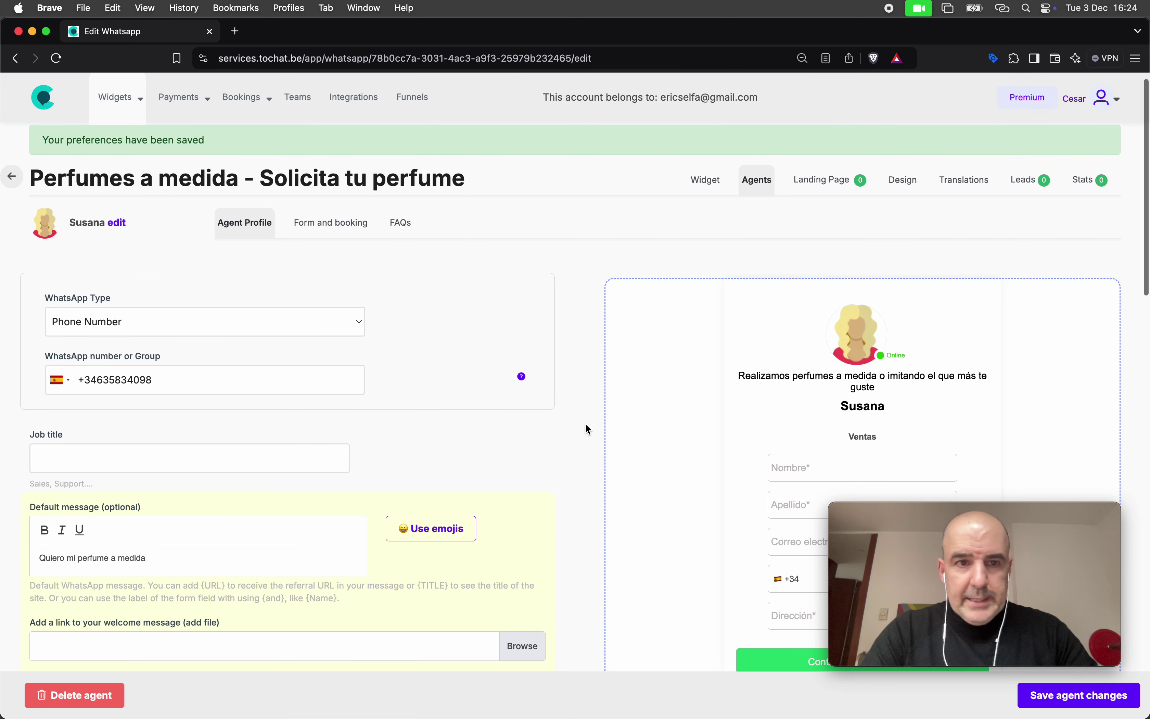
click(332, 228)
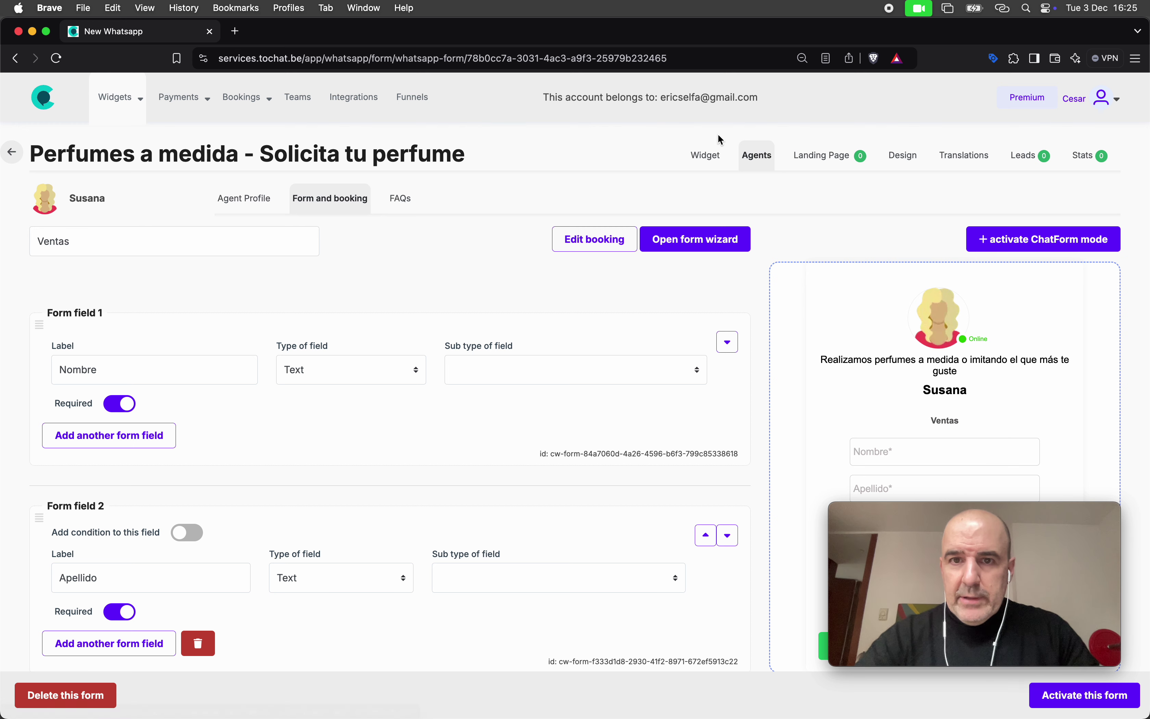
Check the widget's general settings and the sales agent's profile, then return to Form and booking
click(716, 161)
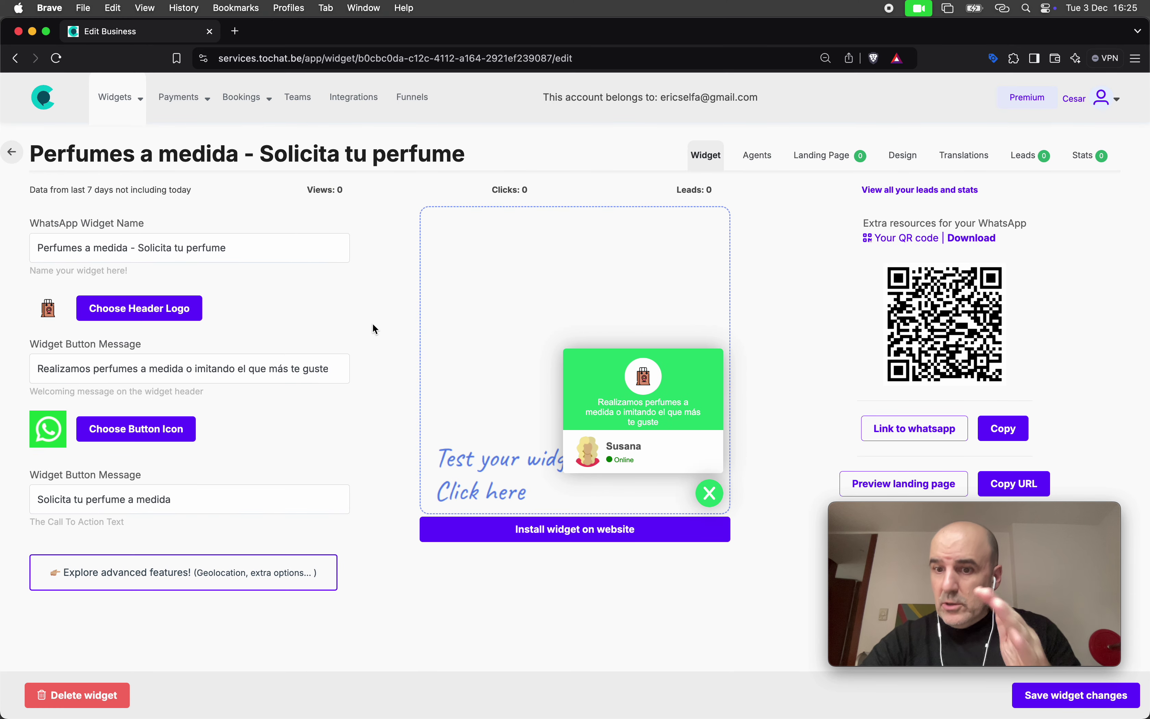
click(759, 157)
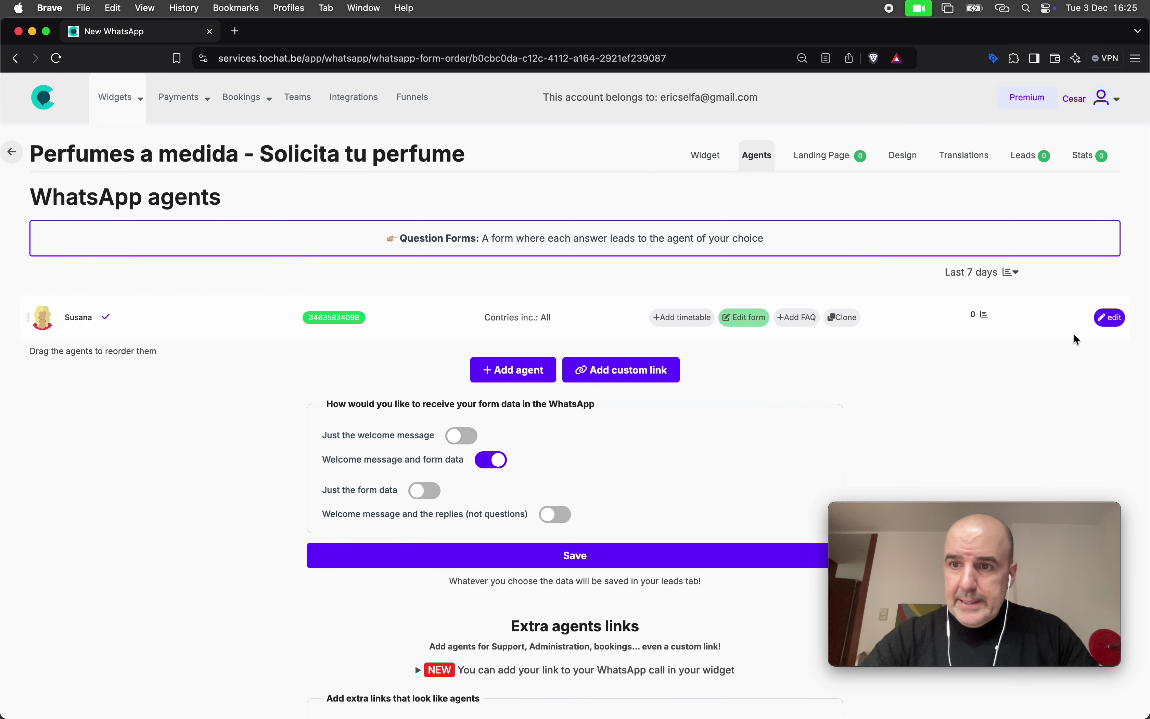
click(1109, 318)
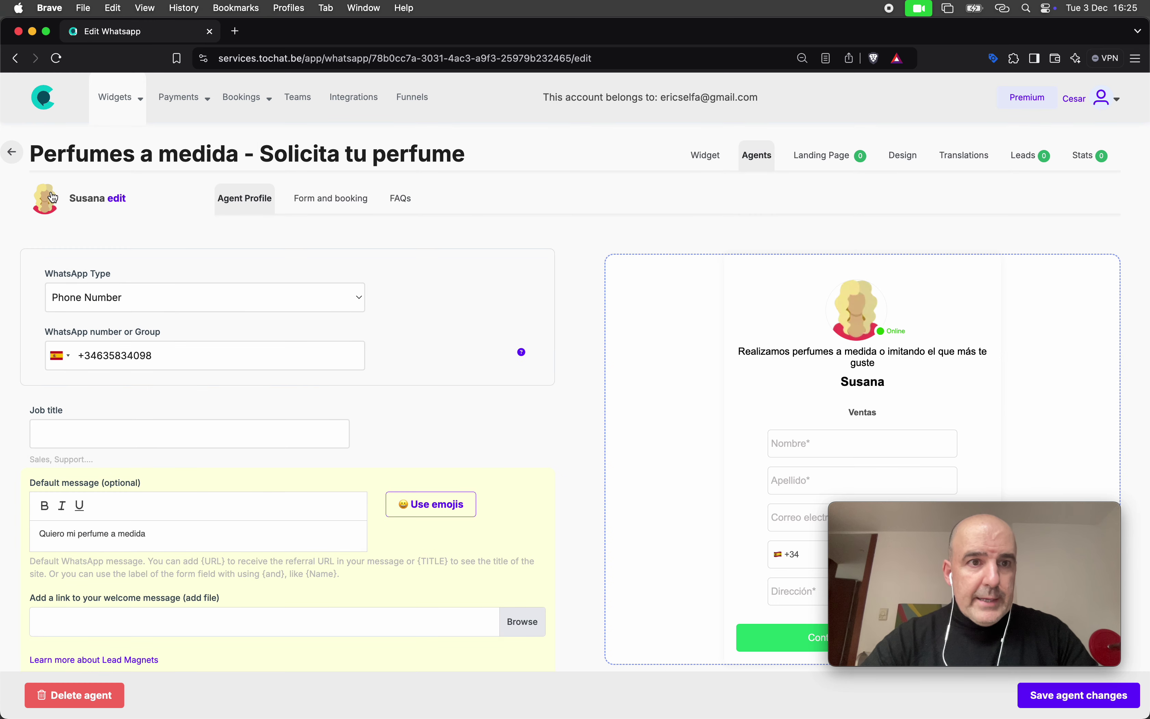
click(118, 200)
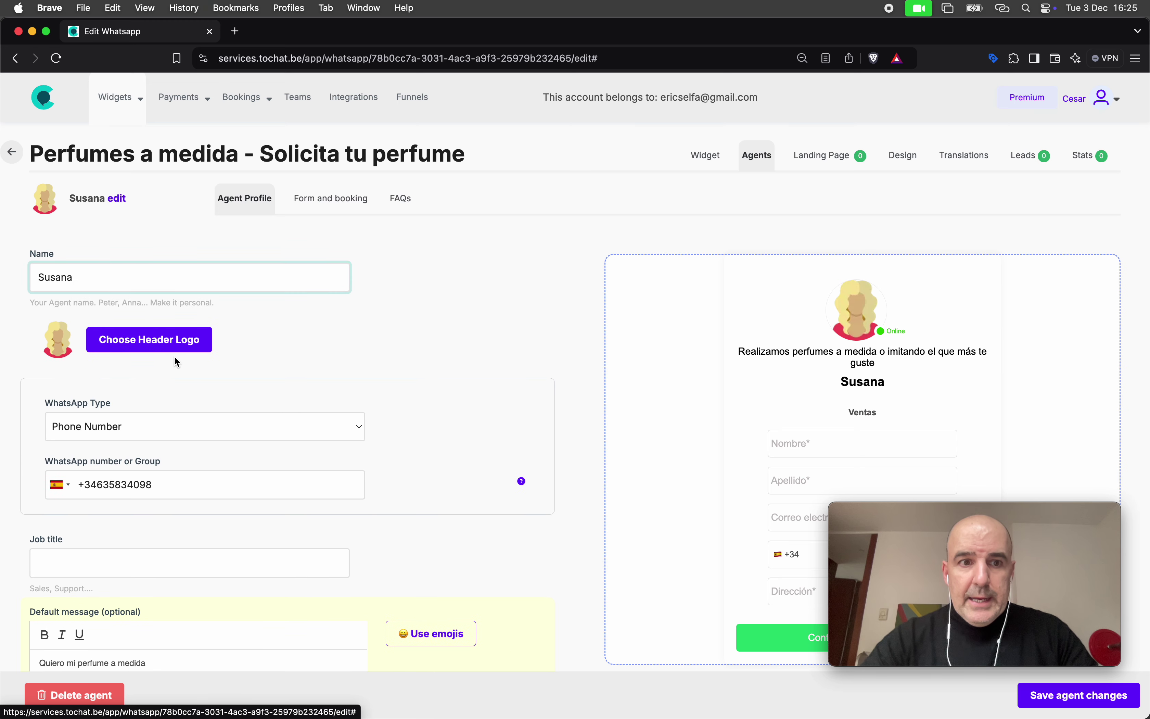
scroll(226, 512, down, 5)
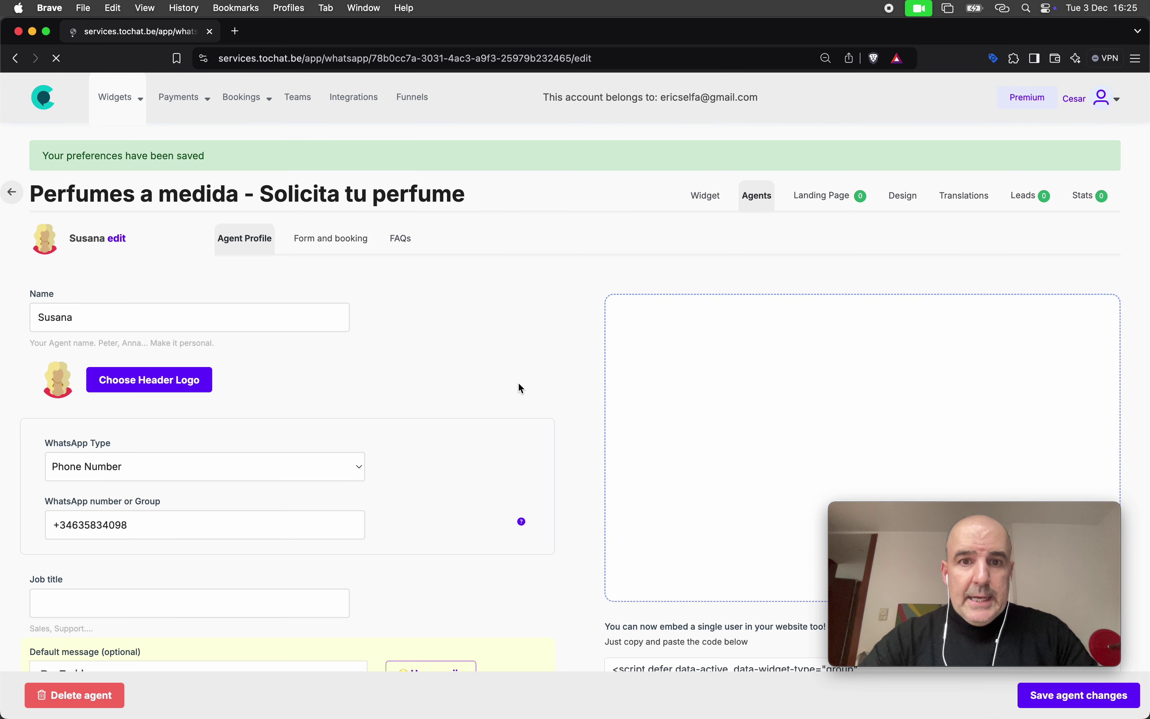
click(325, 242)
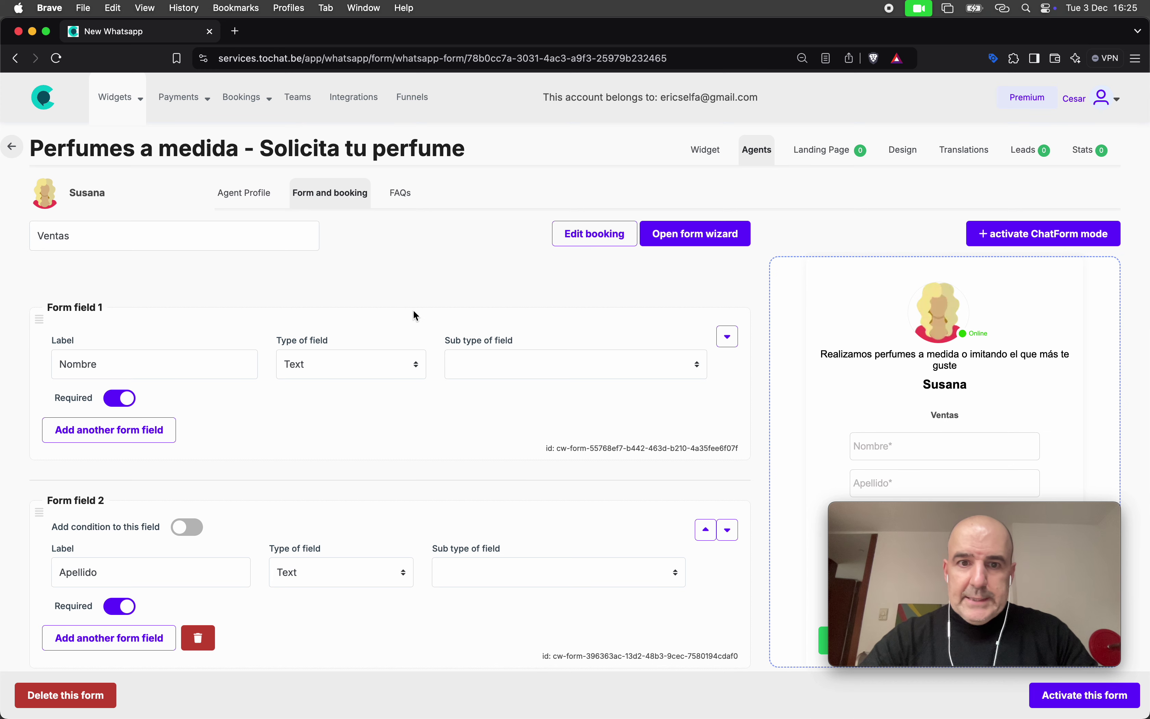
Set Nombre's sub type to Firstname and delete the Apellido and Correo electrónico fields
click(481, 374)
click(484, 378)
click(483, 369)
click(484, 370)
scroll(302, 388, down, 5)
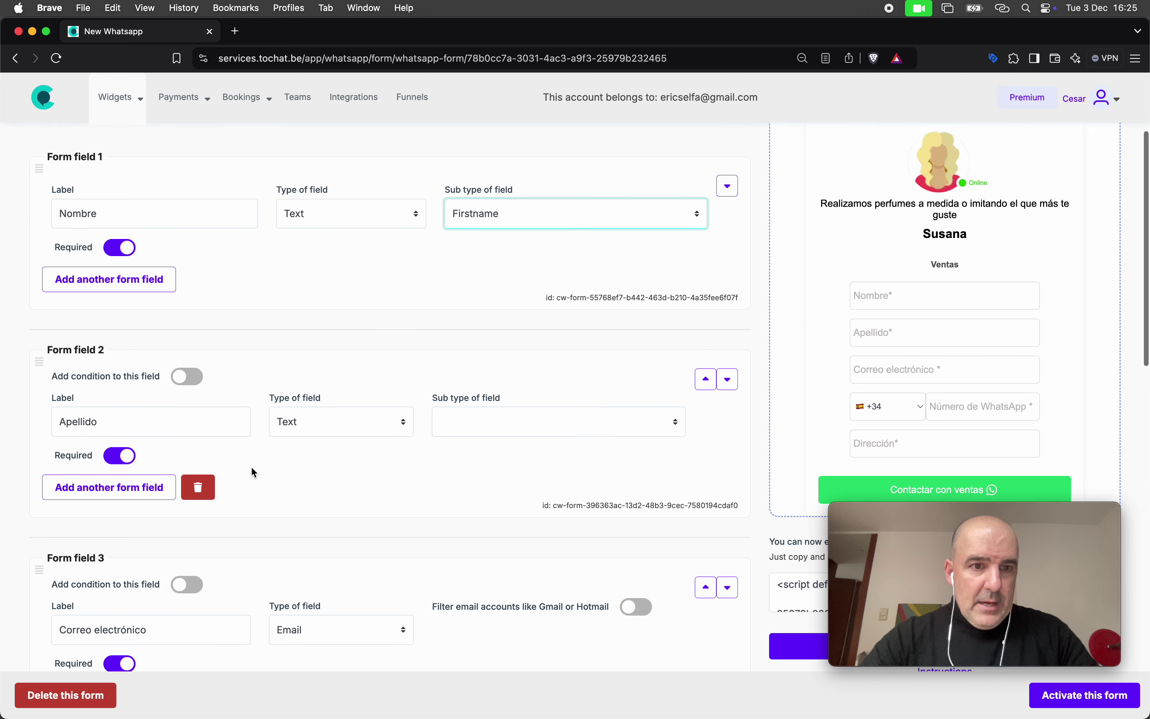
click(204, 485)
click(198, 490)
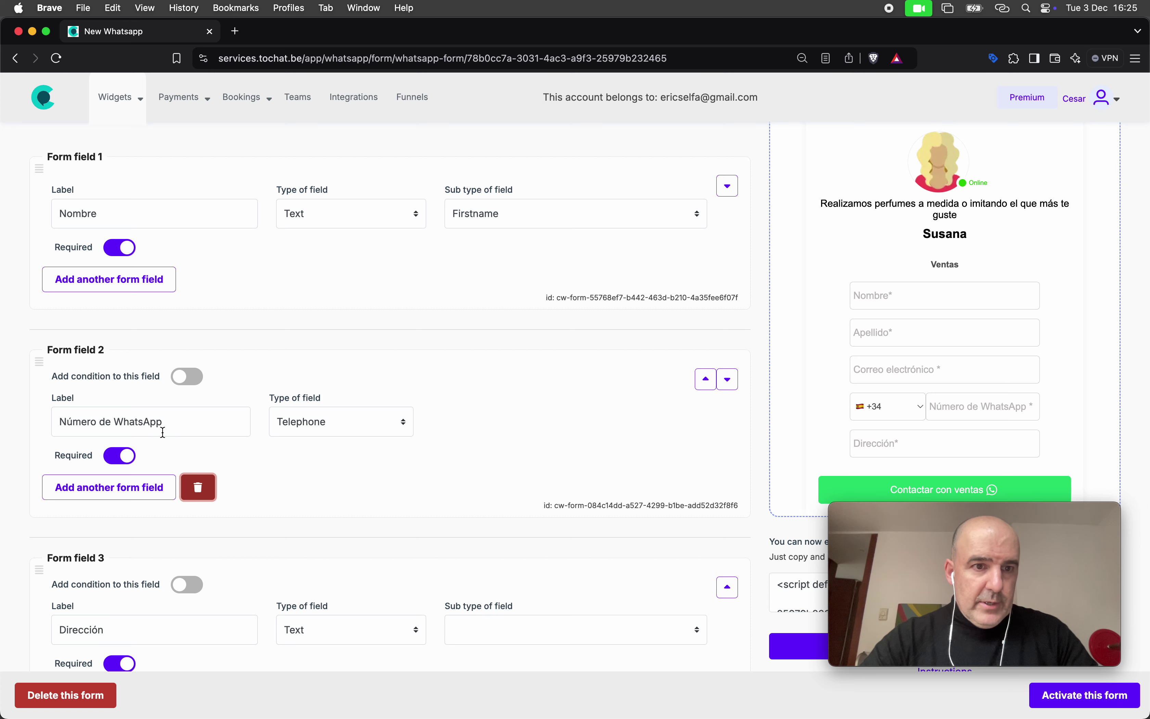
scroll(323, 464, down, 7)
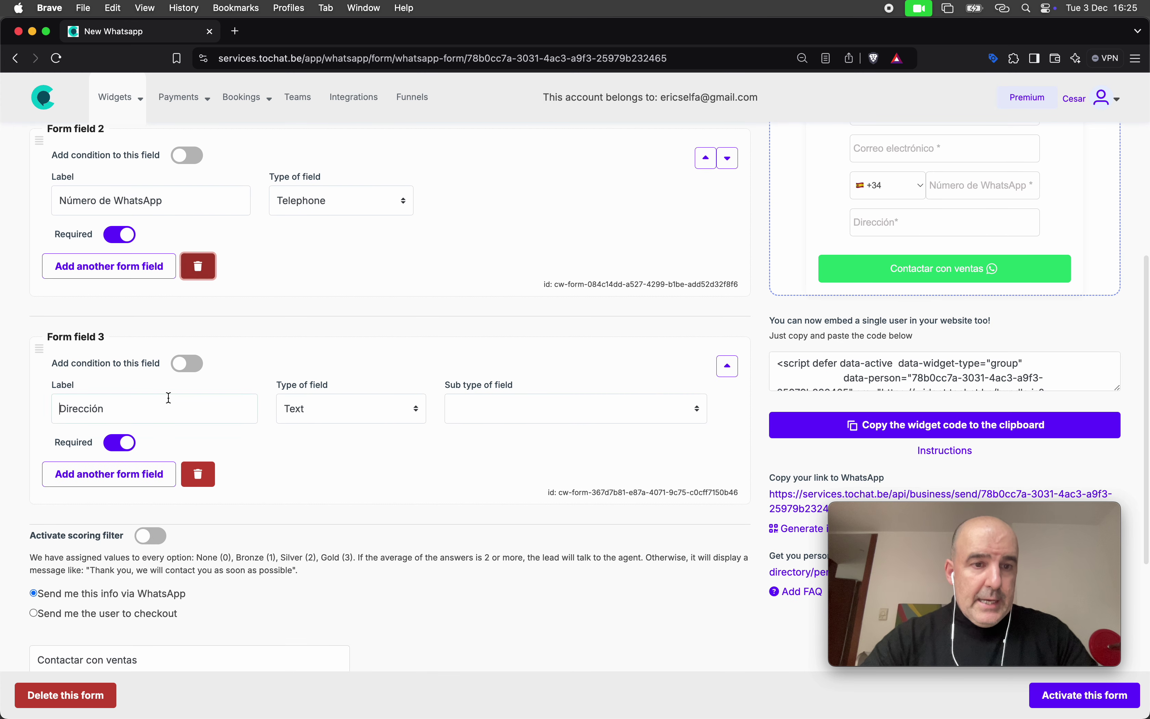
Relabel Dirección as '¿Que perfume te gusta?' with Generic sub type, activate the form, and add a field
double_click(169, 397)
text(Que perfume te gusta?)
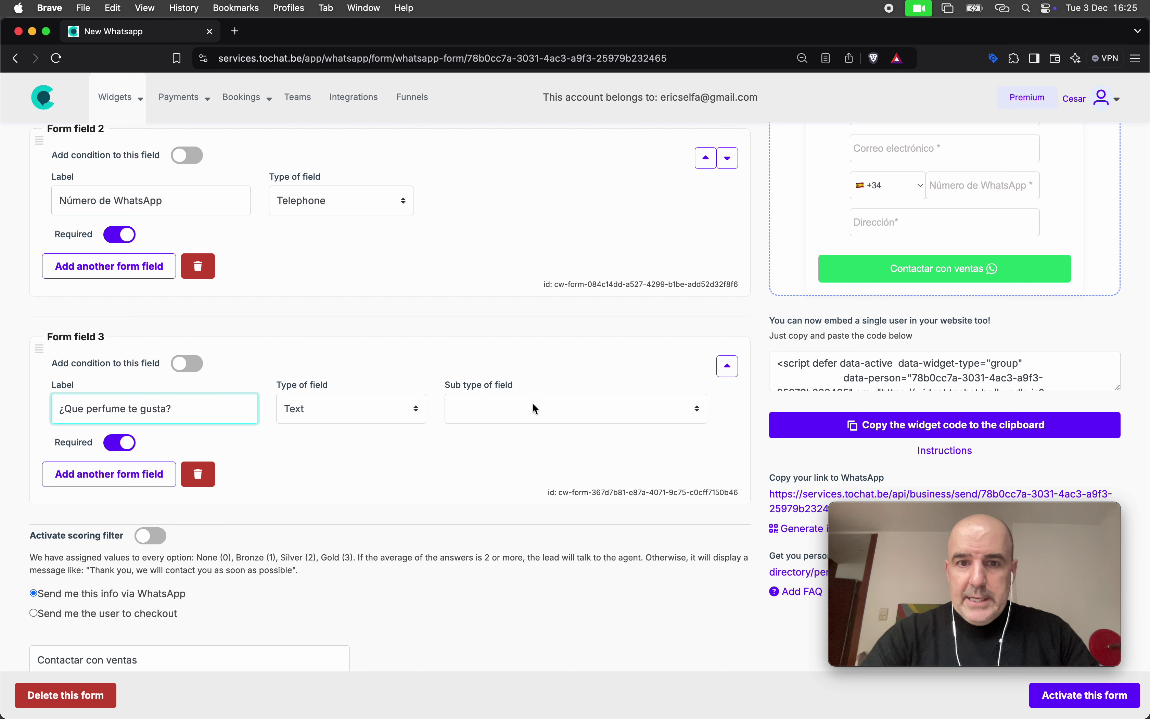
click(533, 403)
click(535, 409)
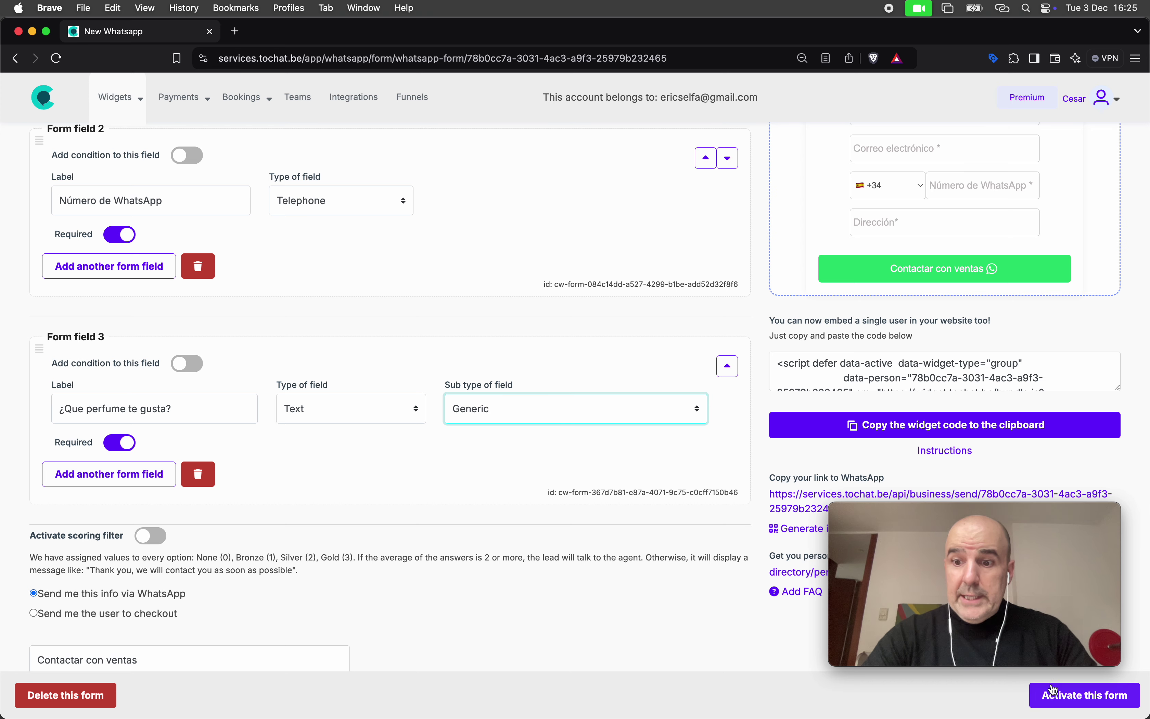
click(1075, 698)
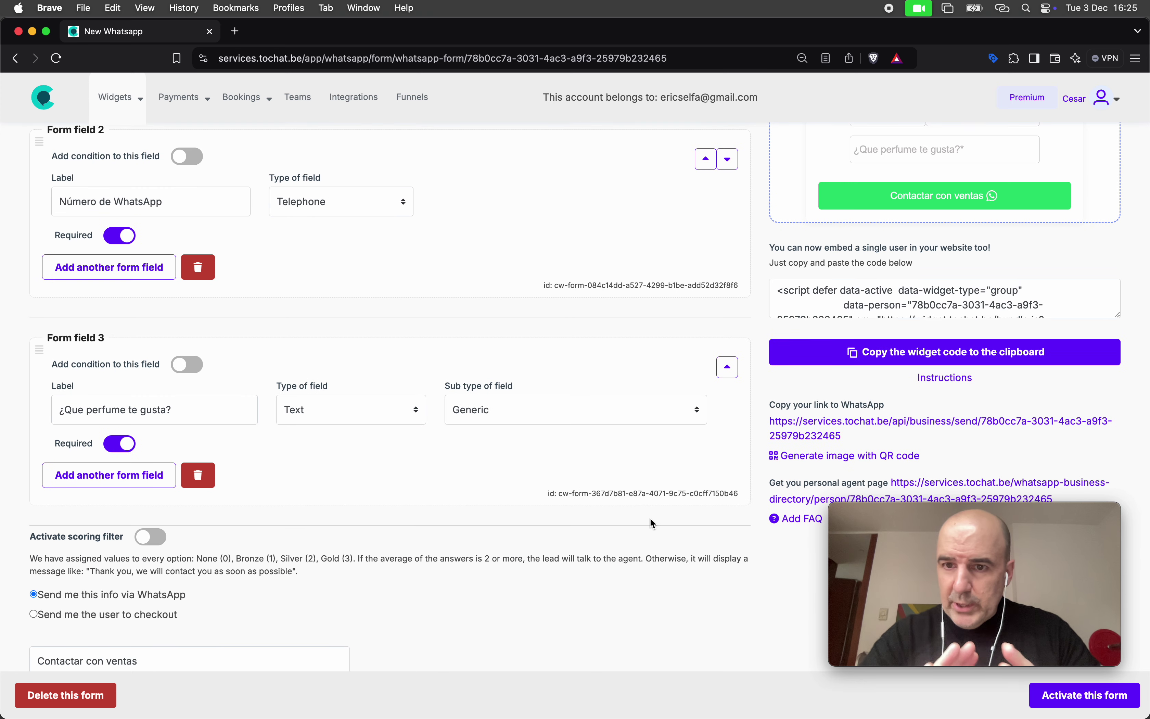
scroll(509, 327, up, 5)
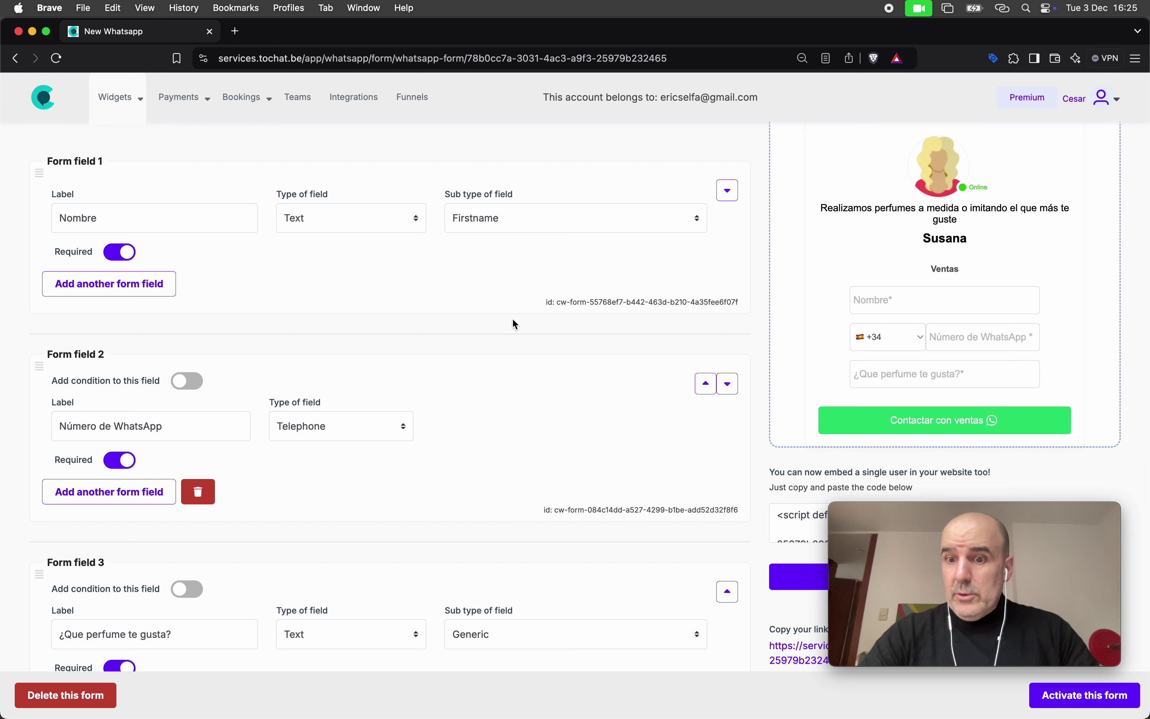
scroll(580, 377, down, 7)
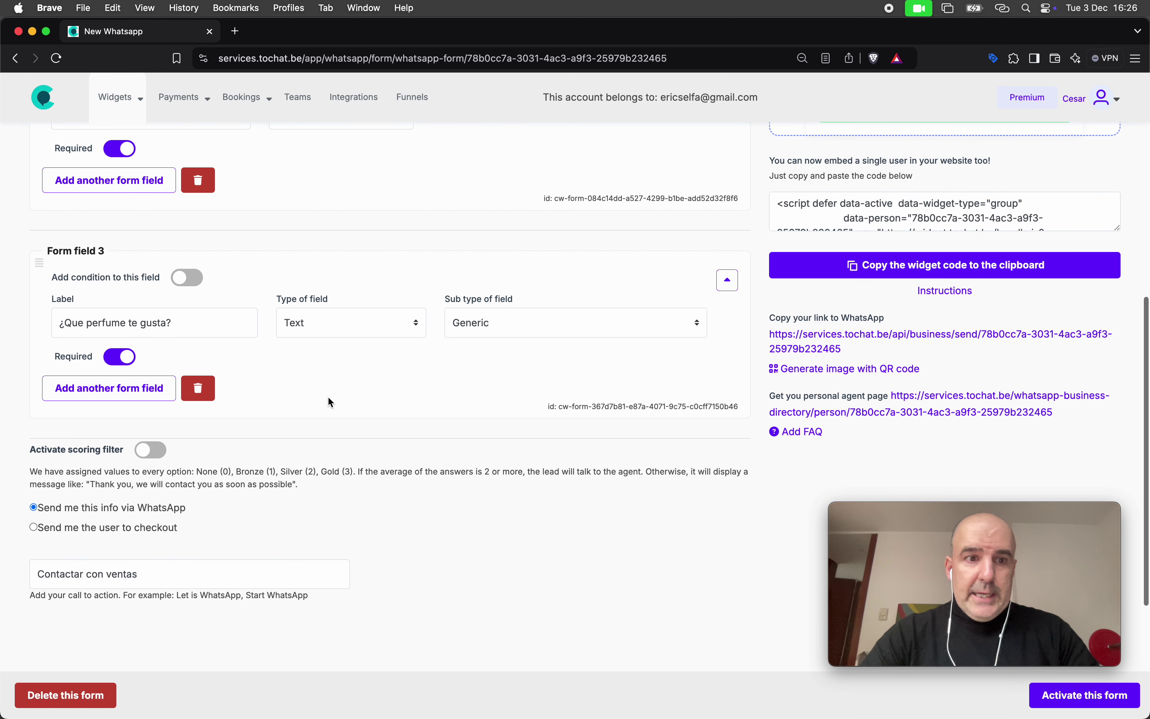
click(144, 396)
Label the fourth field '¿Qué cantidad de perfume quieres?' and make it a Dropdown with Price
click(172, 530)
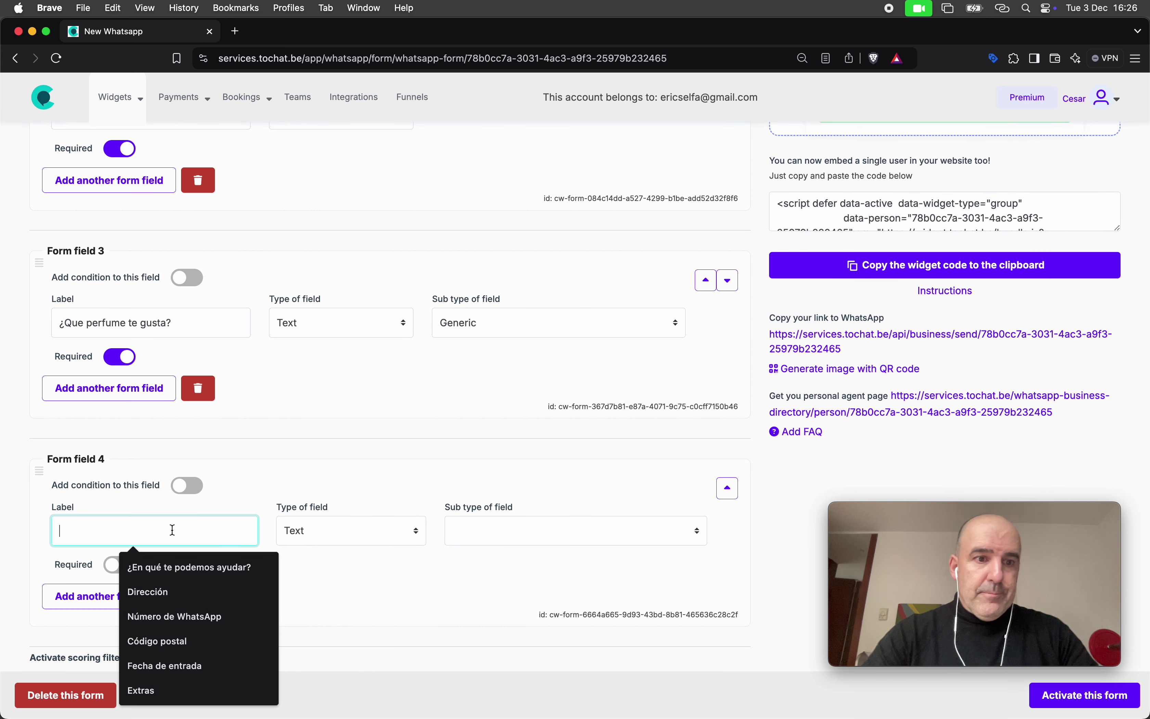
text(Que)
key(BackSpace)
key(BackSpace)
key(BackSpace)
text(¿Qué cantidad de perfume quieres?)
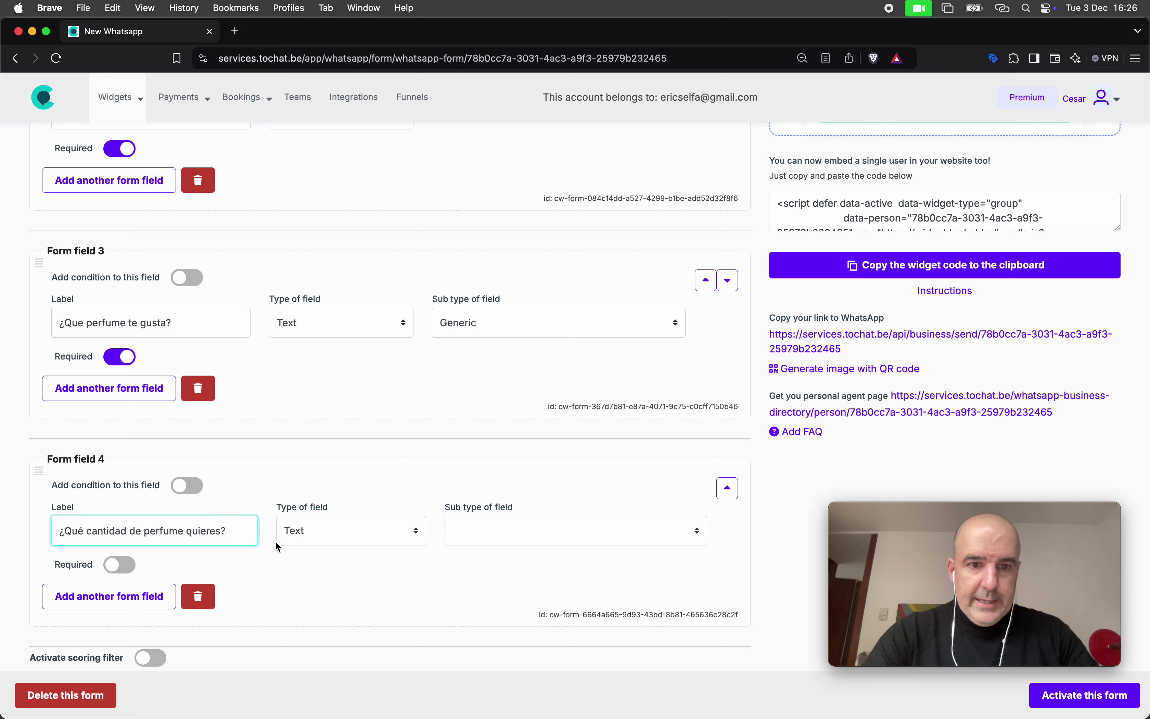
click(354, 531)
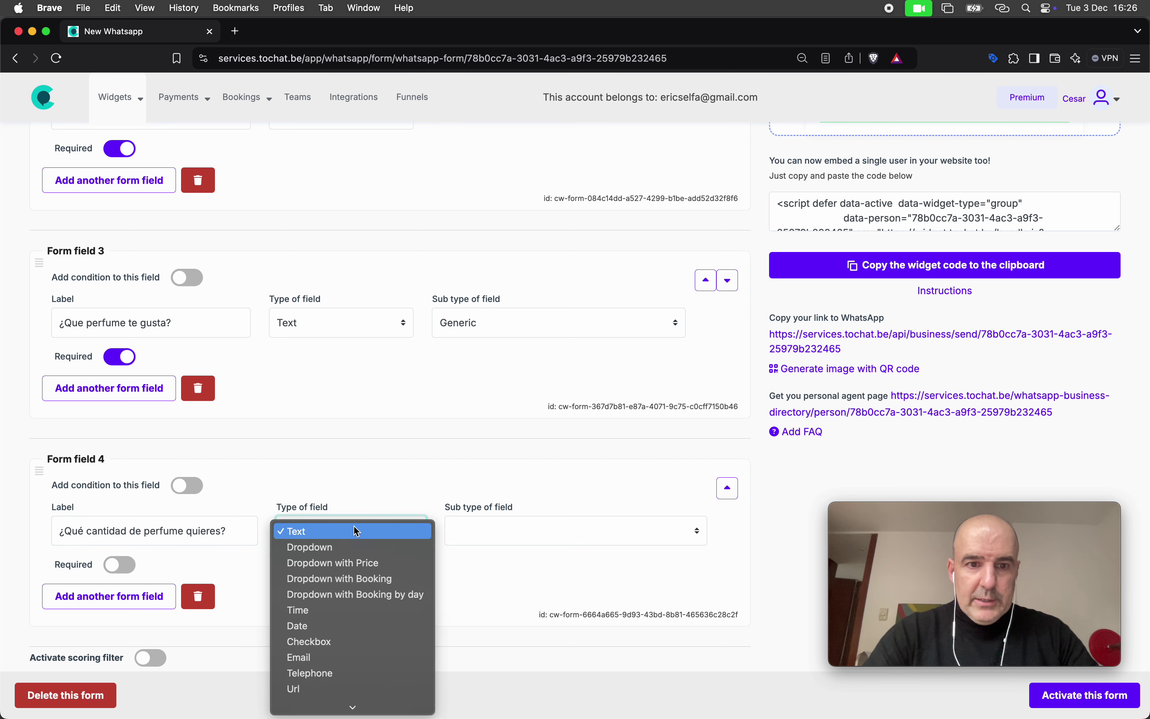
click(361, 545)
click(358, 543)
click(360, 548)
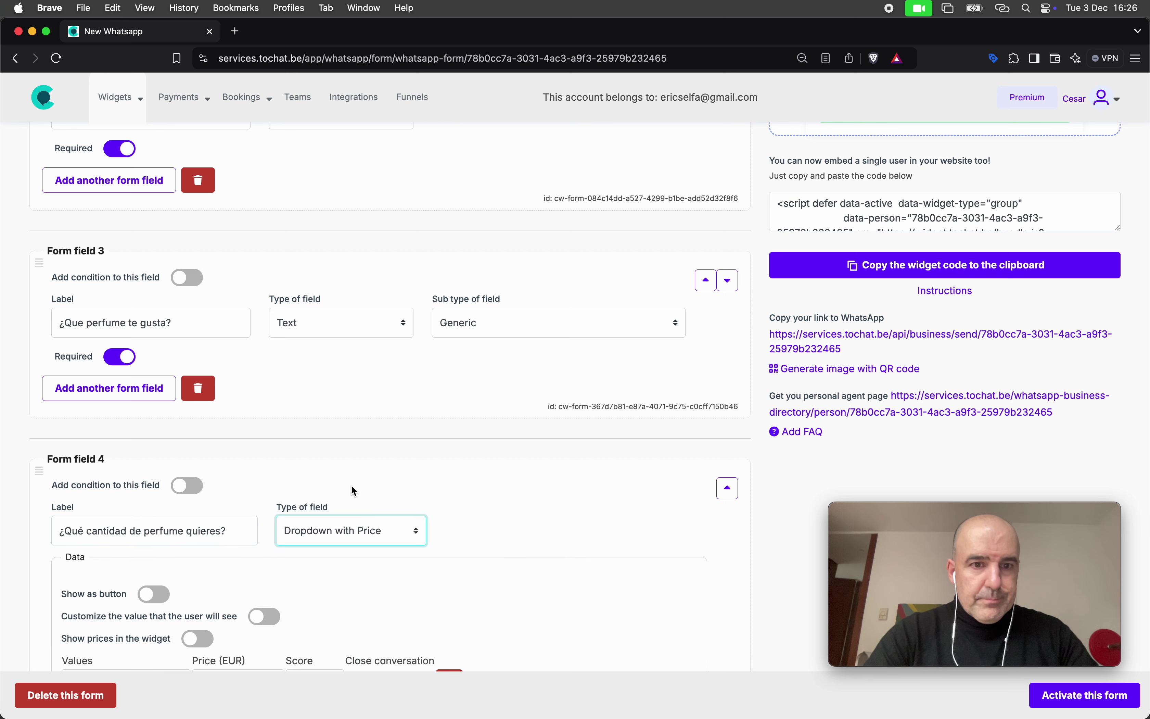
scroll(351, 484, down, 4)
scroll(373, 364, down, 1)
Add options 10ml, 20ml and 50ml priced 100, 200 and 300 EUR
click(141, 419)
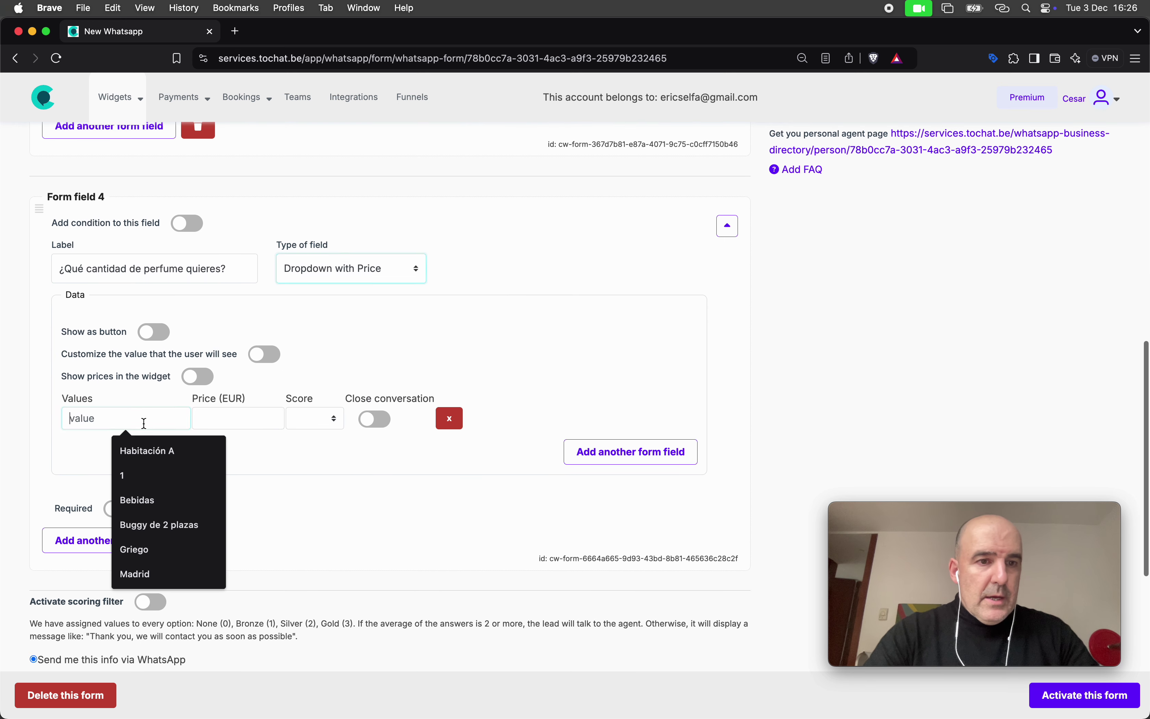
text(10ml)
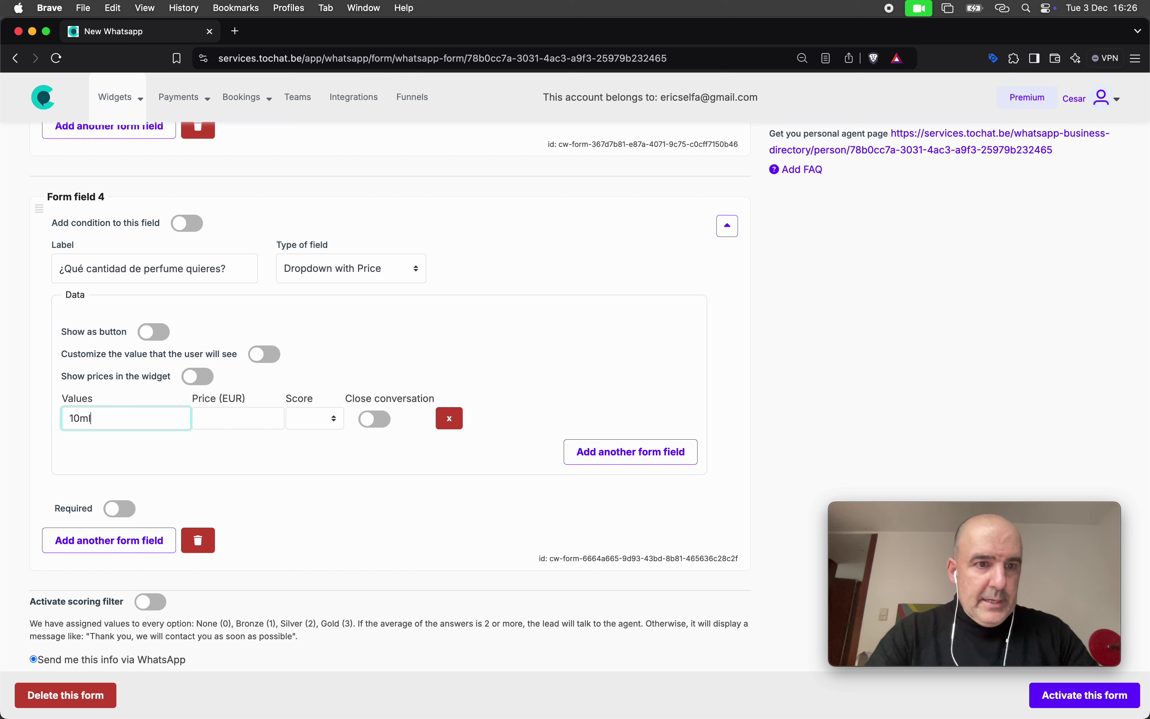
click(600, 459)
click(139, 440)
text(20ml)
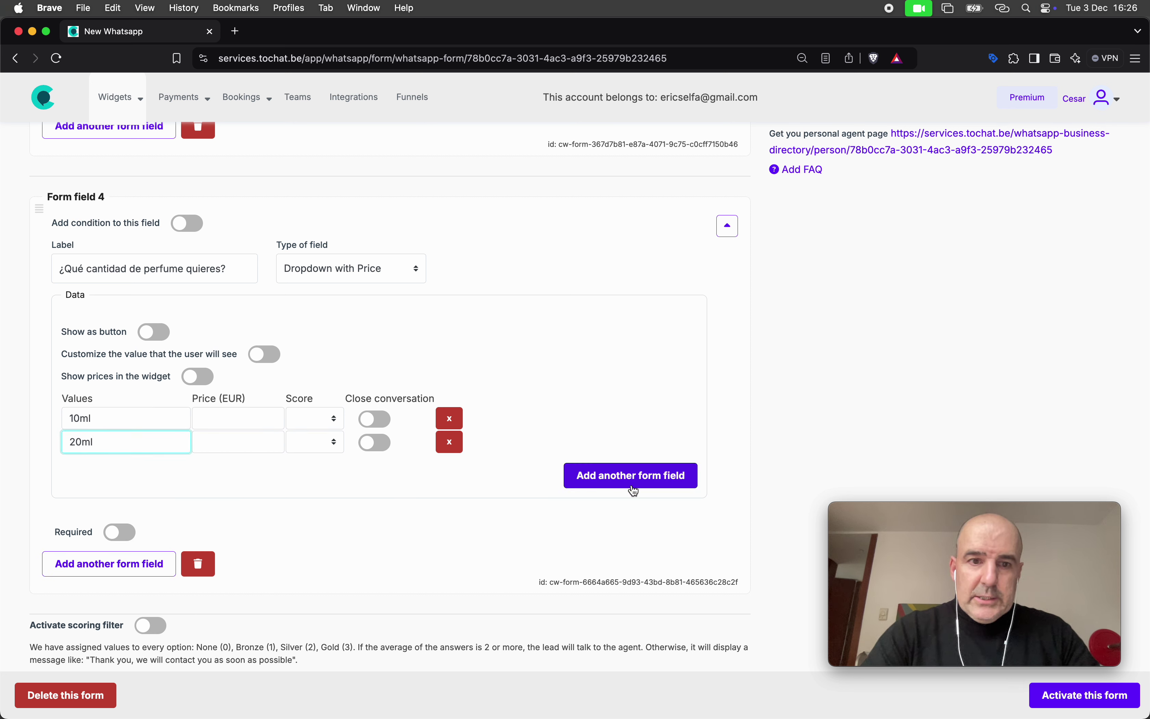
click(631, 481)
click(136, 466)
text(50ml)
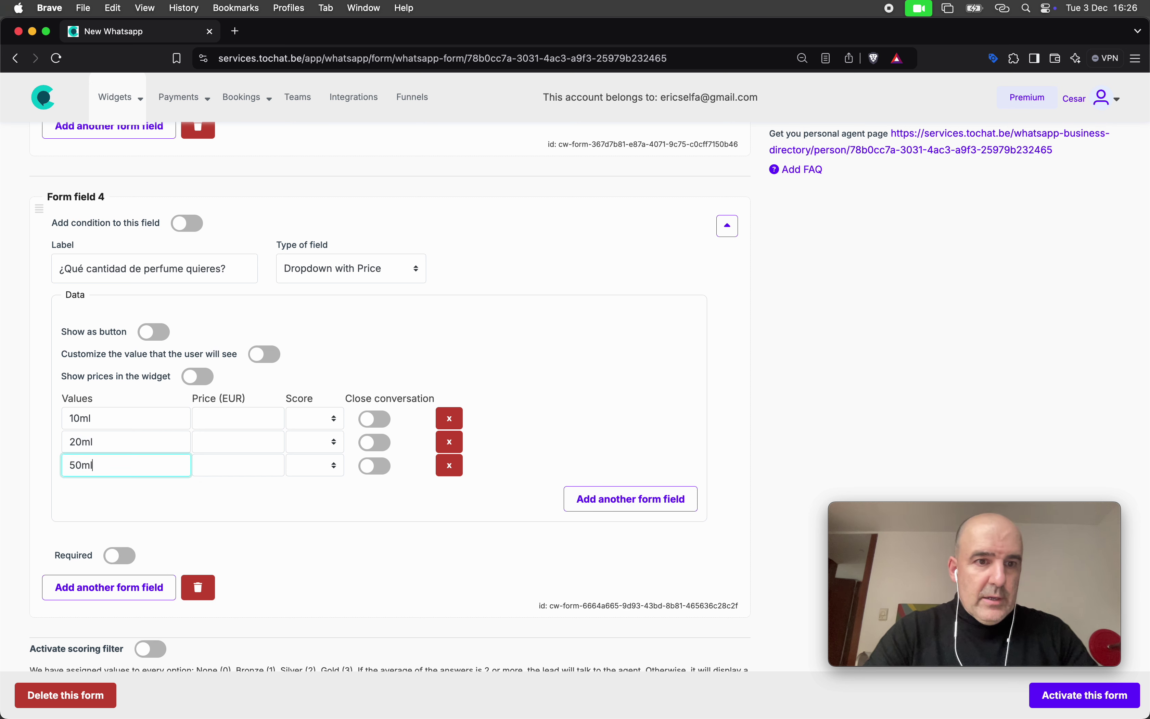
click(217, 420)
text(100)
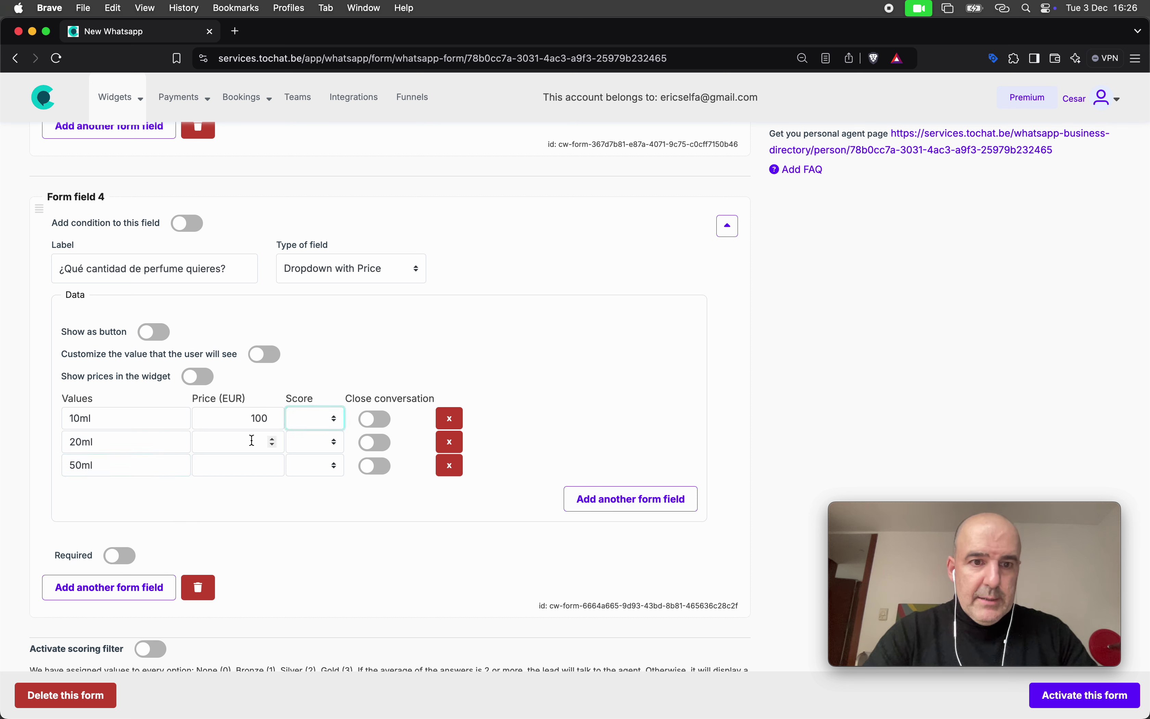
click(252, 461)
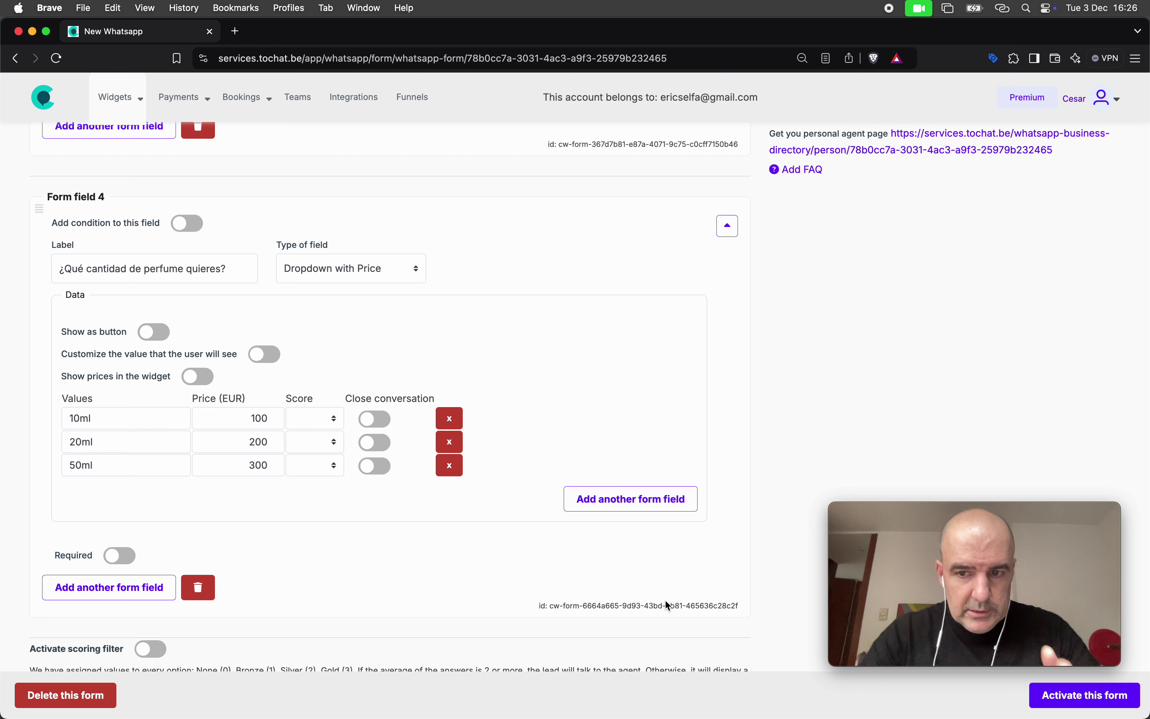
Add a fourth dropdown option, 'Otra cantidad'
scroll(631, 571, down, 3)
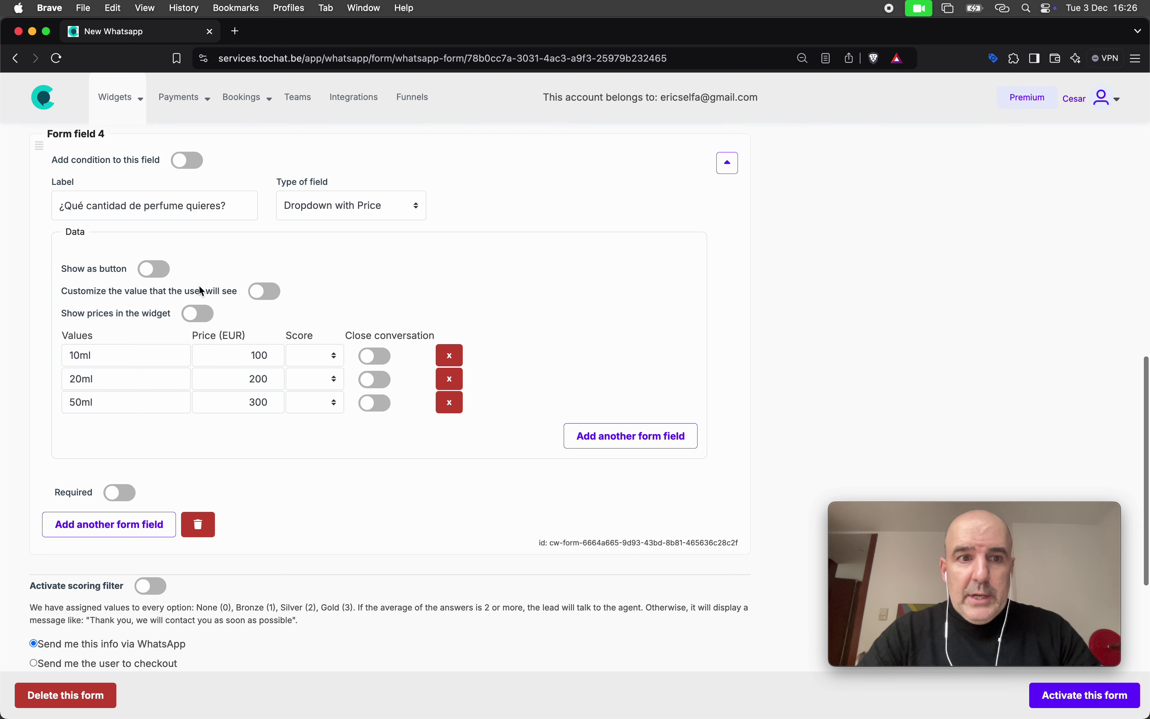
click(571, 443)
click(152, 431)
text(Otra cantidad)
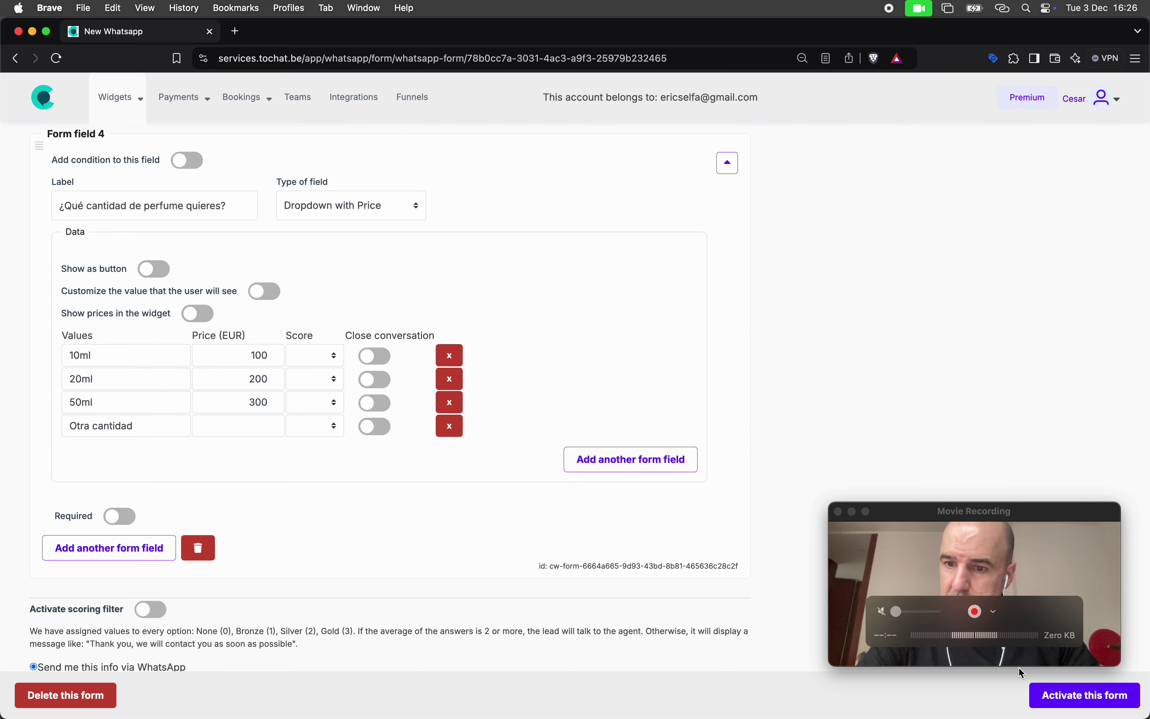
Set the form's call to action to 'Quiero mi perfume a medida' and activate the form
click(1082, 698)
scroll(652, 490, down, 6)
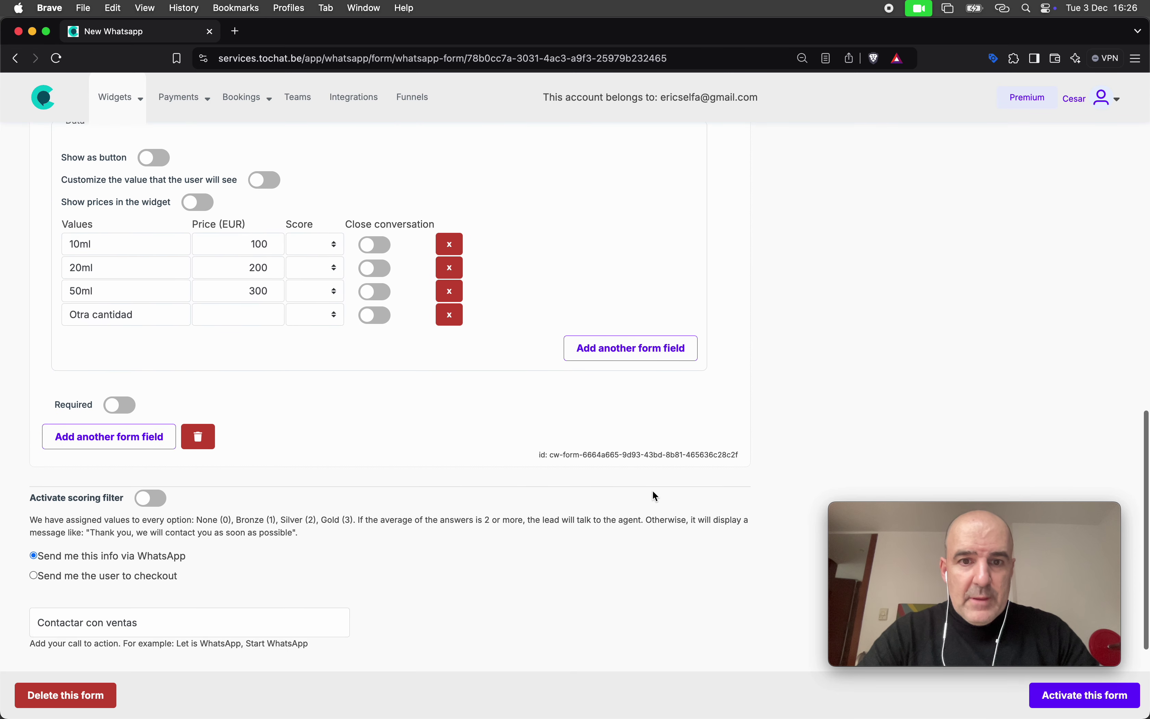
click(211, 444)
key(super+a)
text(Quiero)
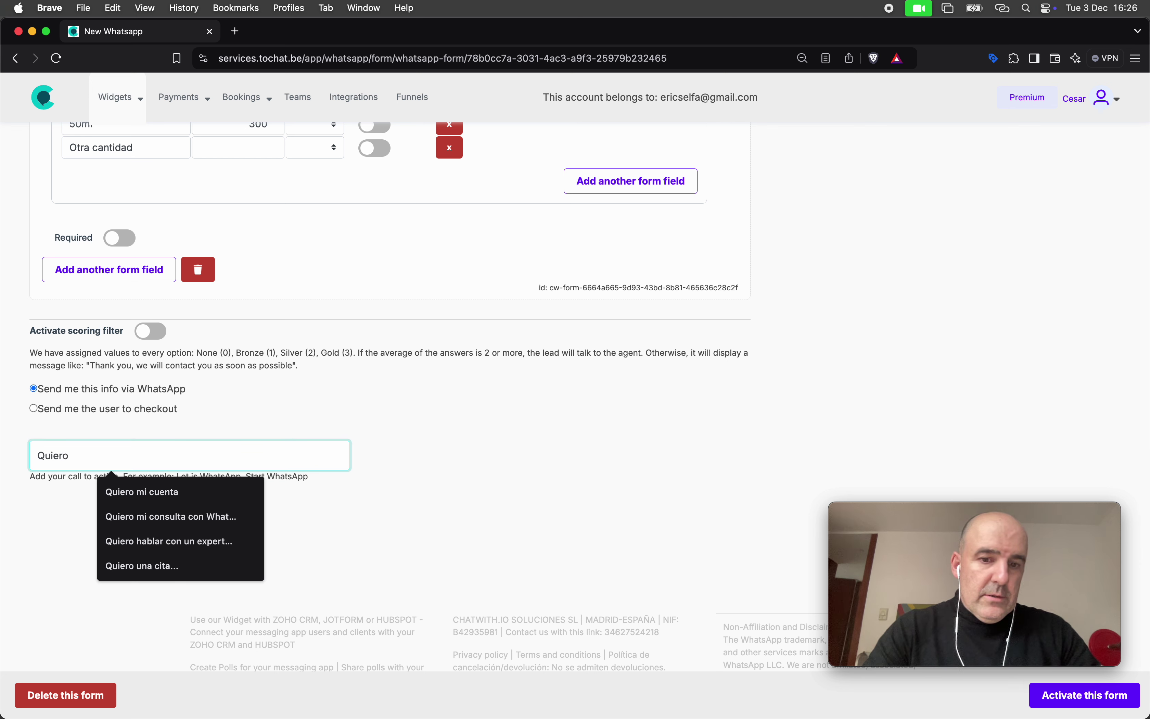
text( mi perfume a medida)
click(436, 501)
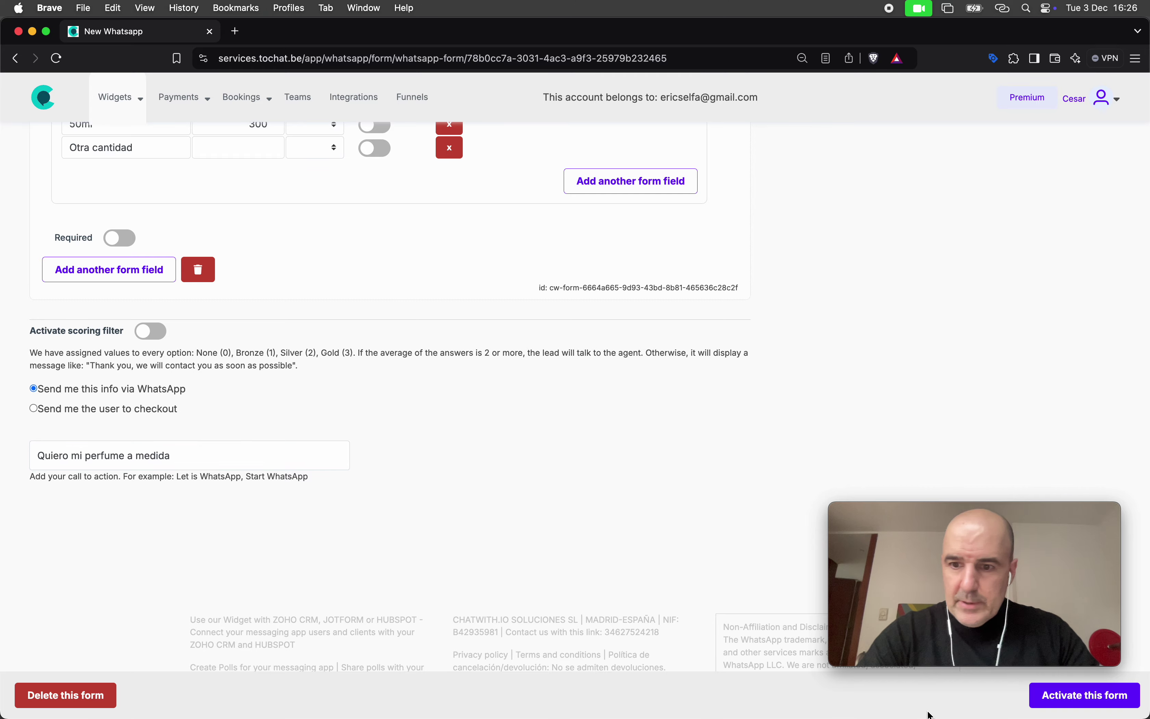
click(1045, 697)
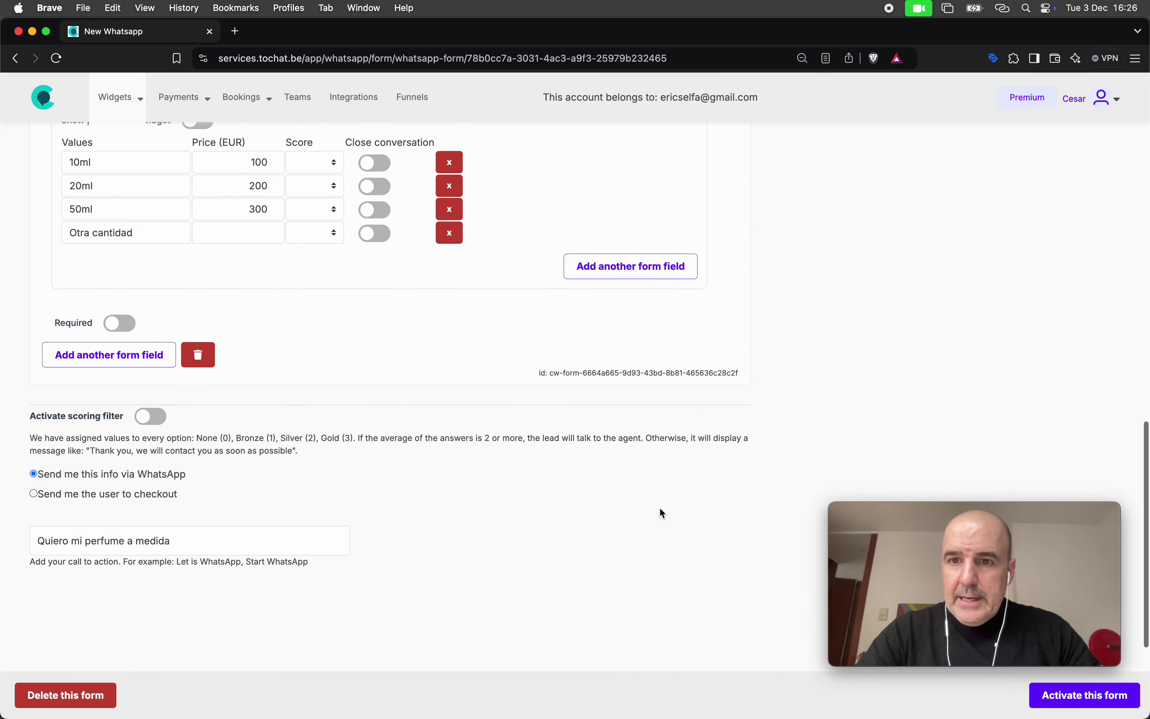
Delete the Ventas description and save the form again
scroll(660, 508, up, 15)
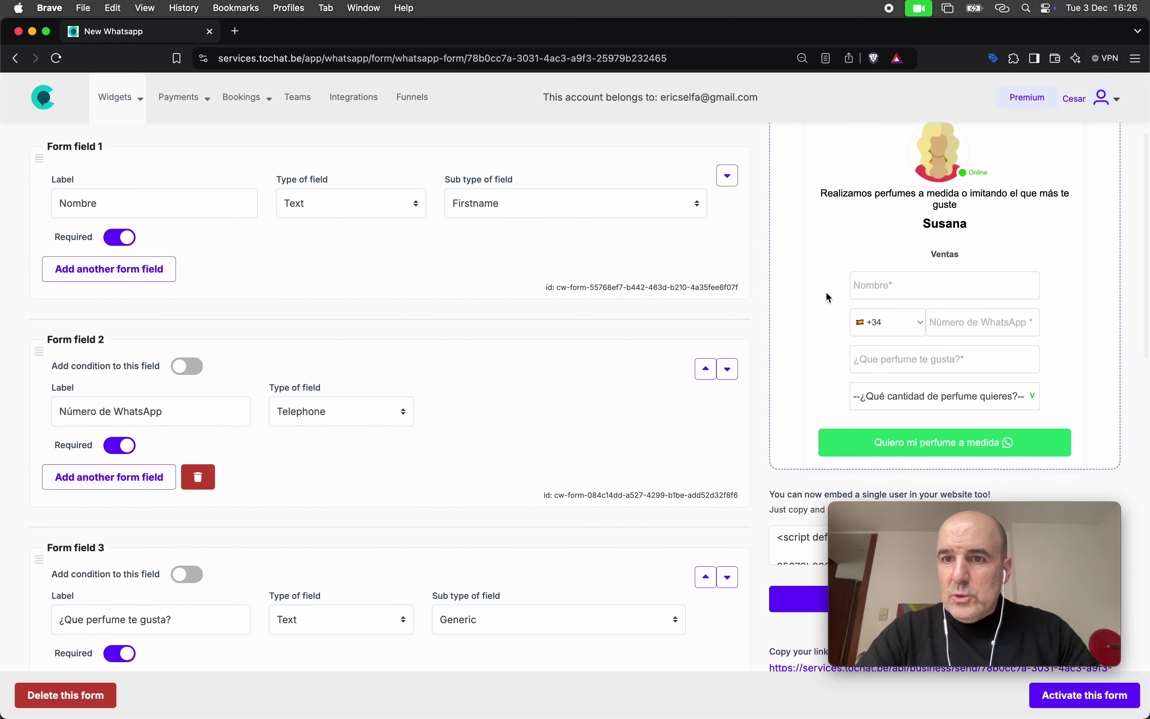
scroll(533, 284, up, 3)
double_click(108, 144)
key(BackSpace)
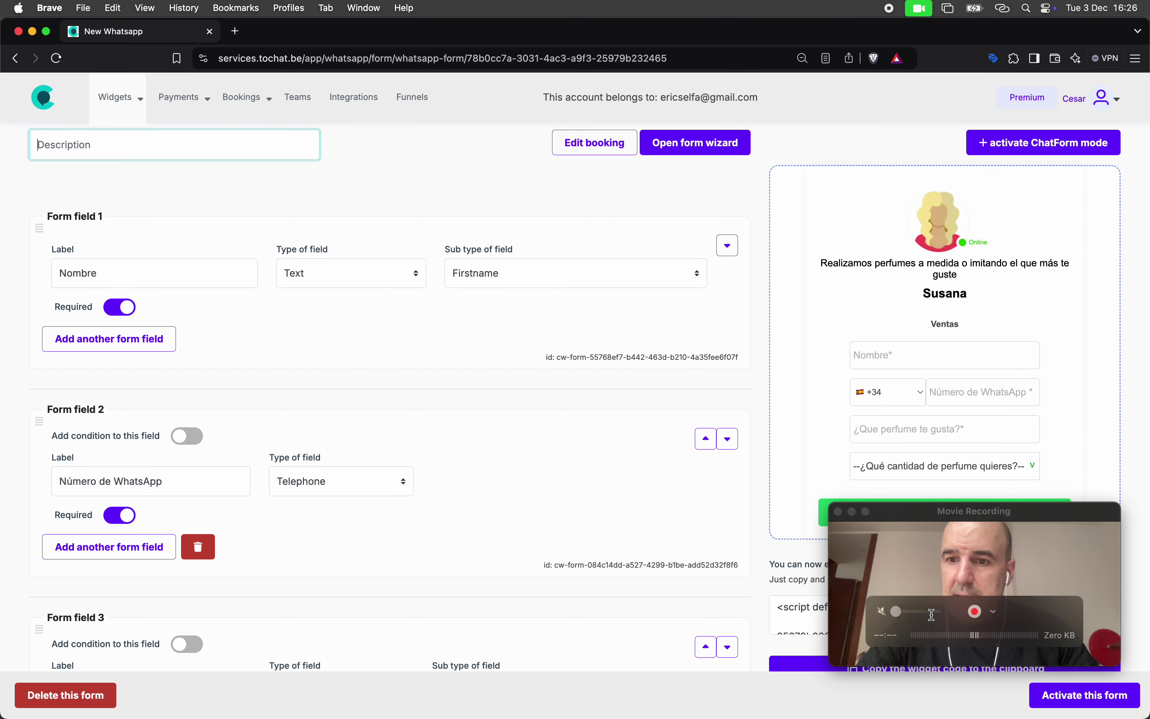
click(1081, 699)
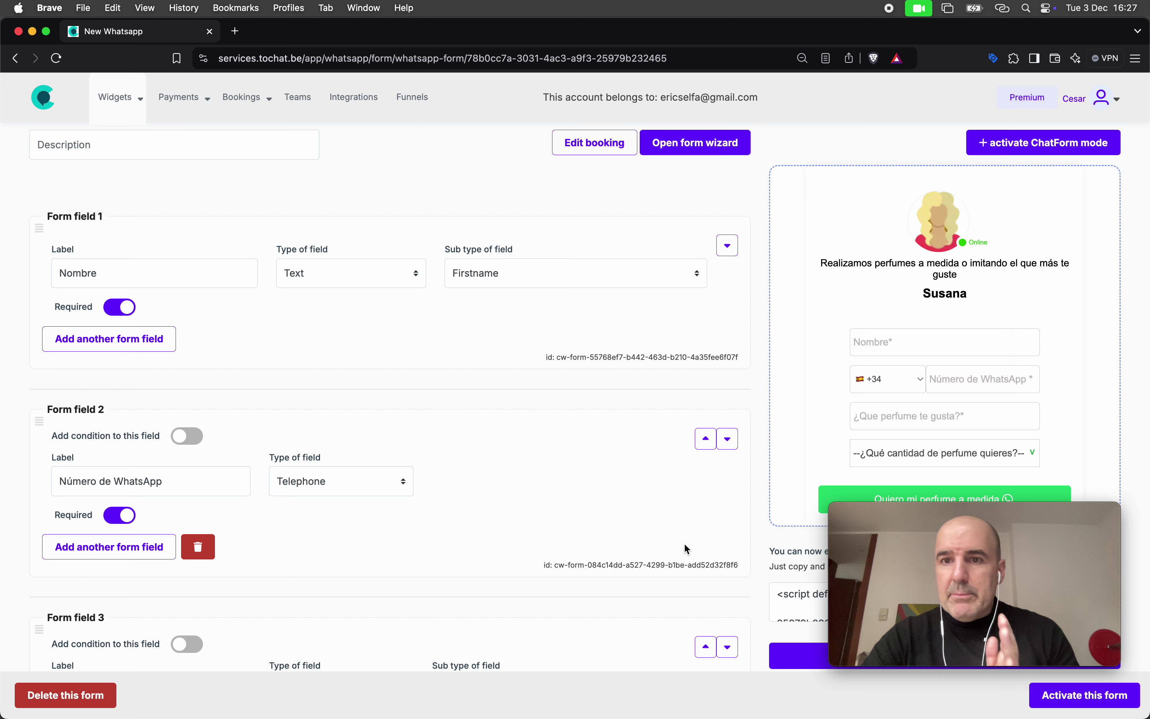
Test the preview's quantity dropdown by choosing 20ml
scroll(687, 549, down, 2)
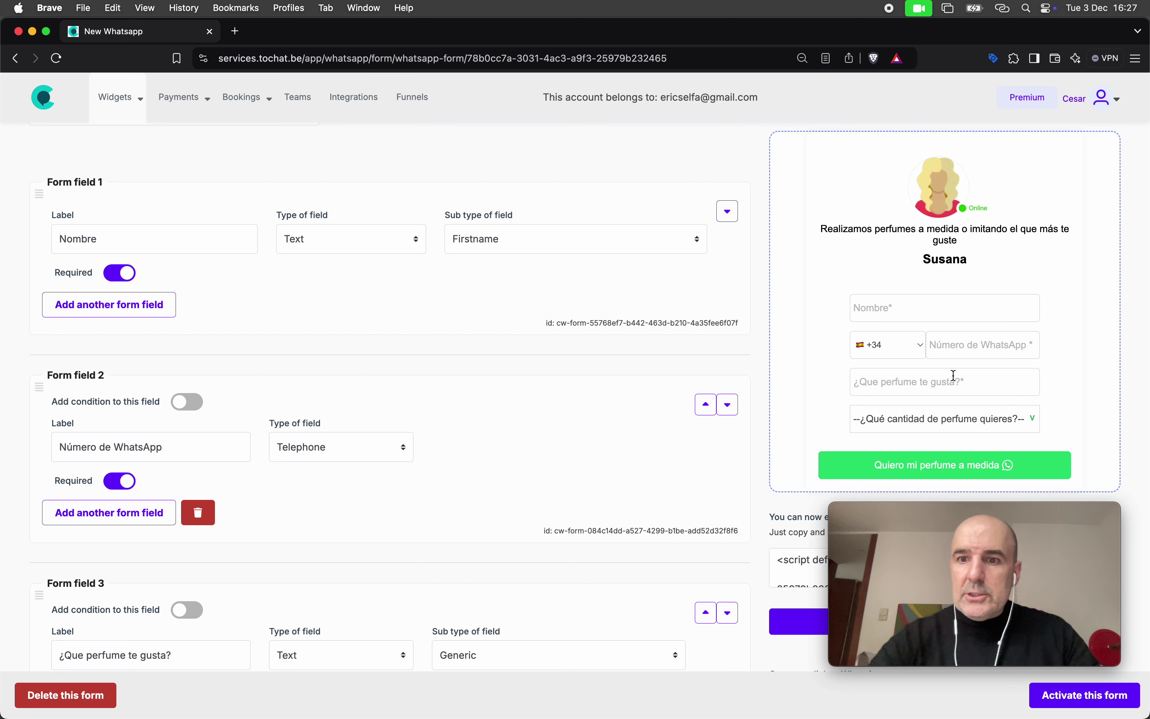
click(931, 419)
click(934, 451)
scroll(677, 442, down, 10)
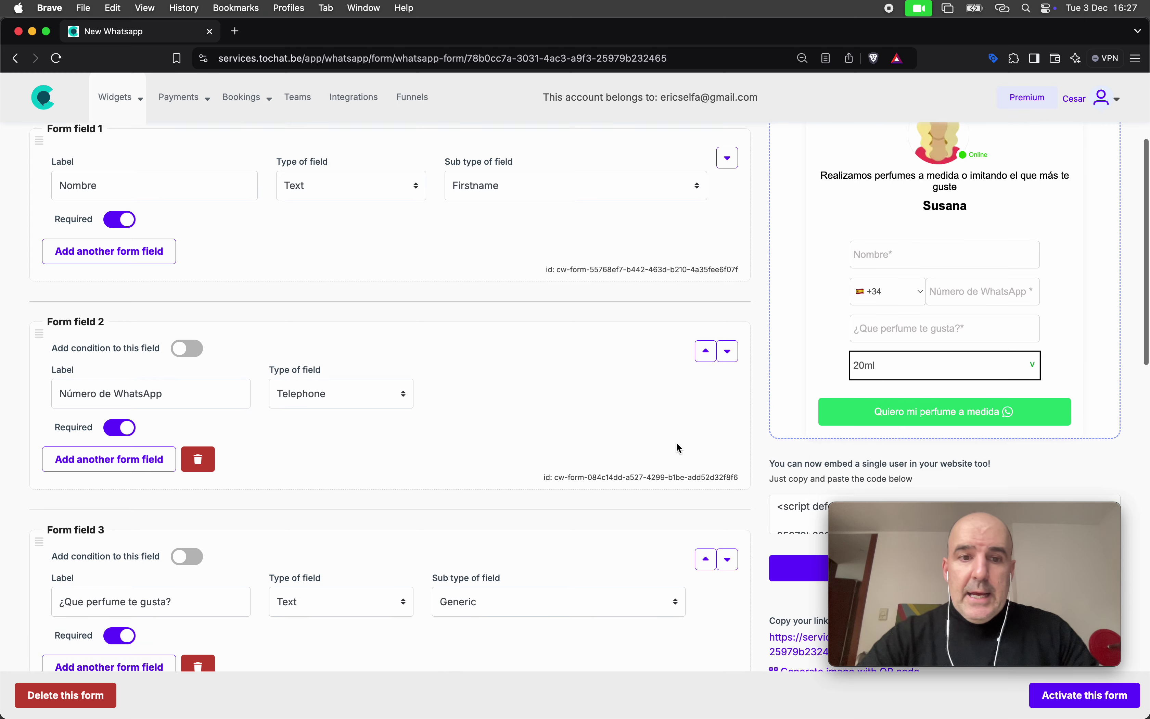
scroll(226, 464, down, 4)
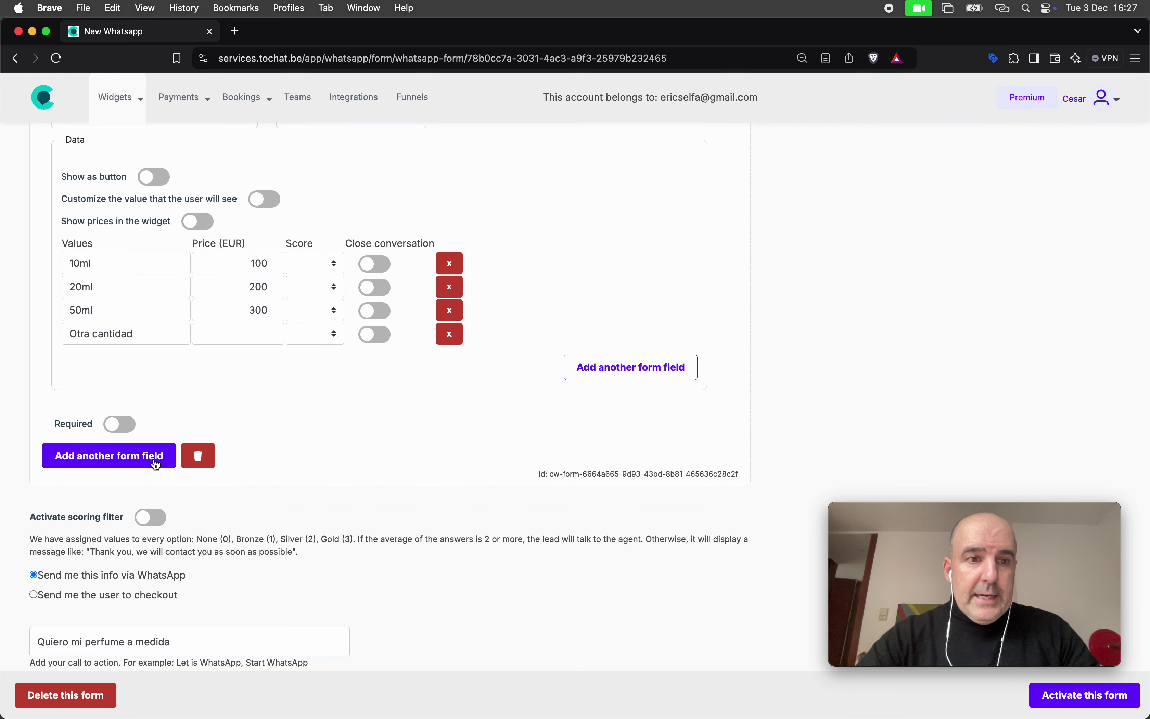
scroll(109, 454, down, 2)
Add a Generic Date field labelled 'Fecha de entrega' and activate the form
click(83, 387)
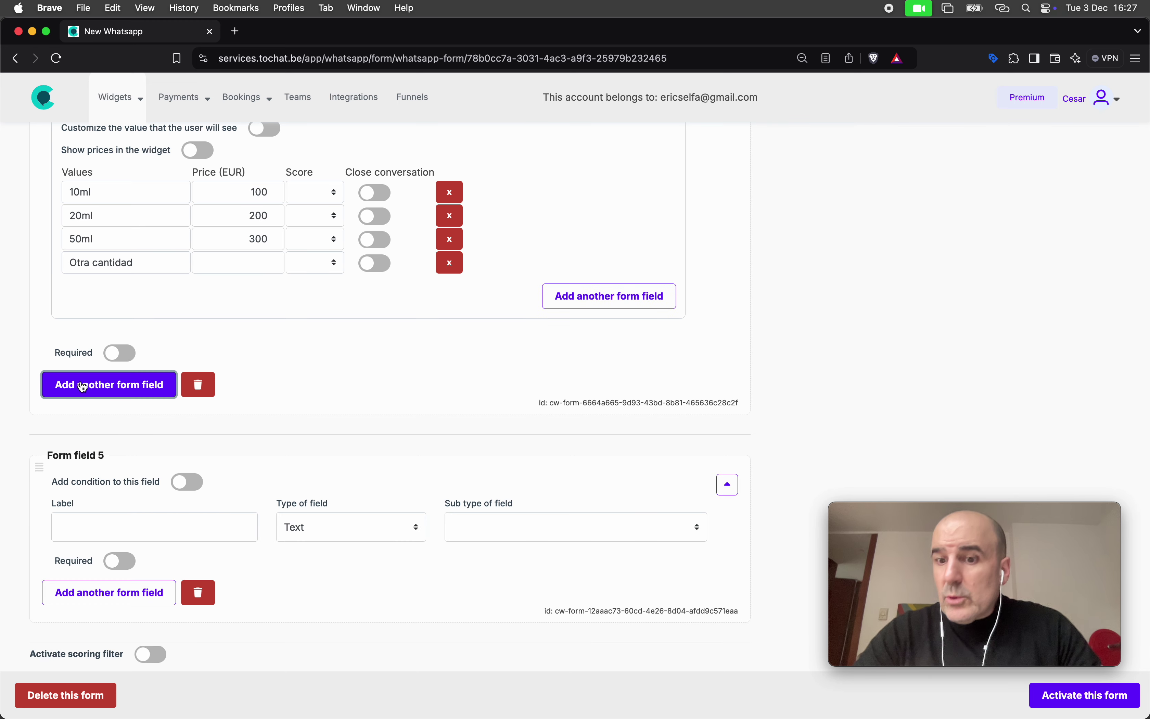
click(97, 528)
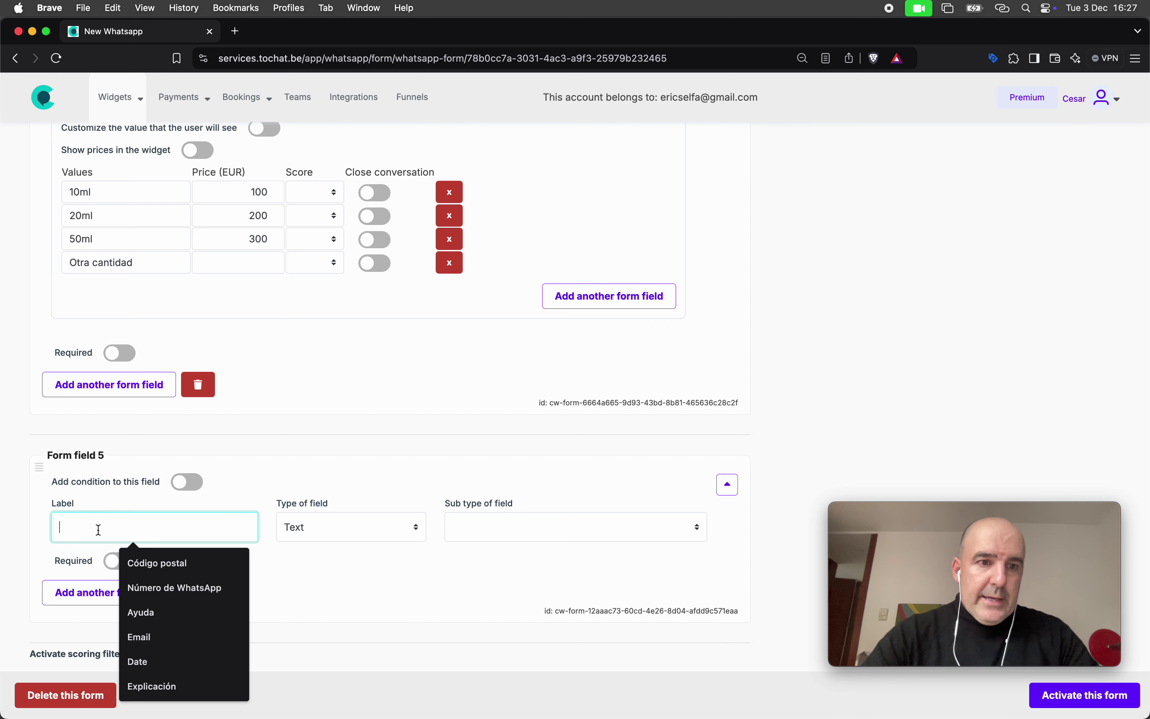
text(Fecha de entrega)
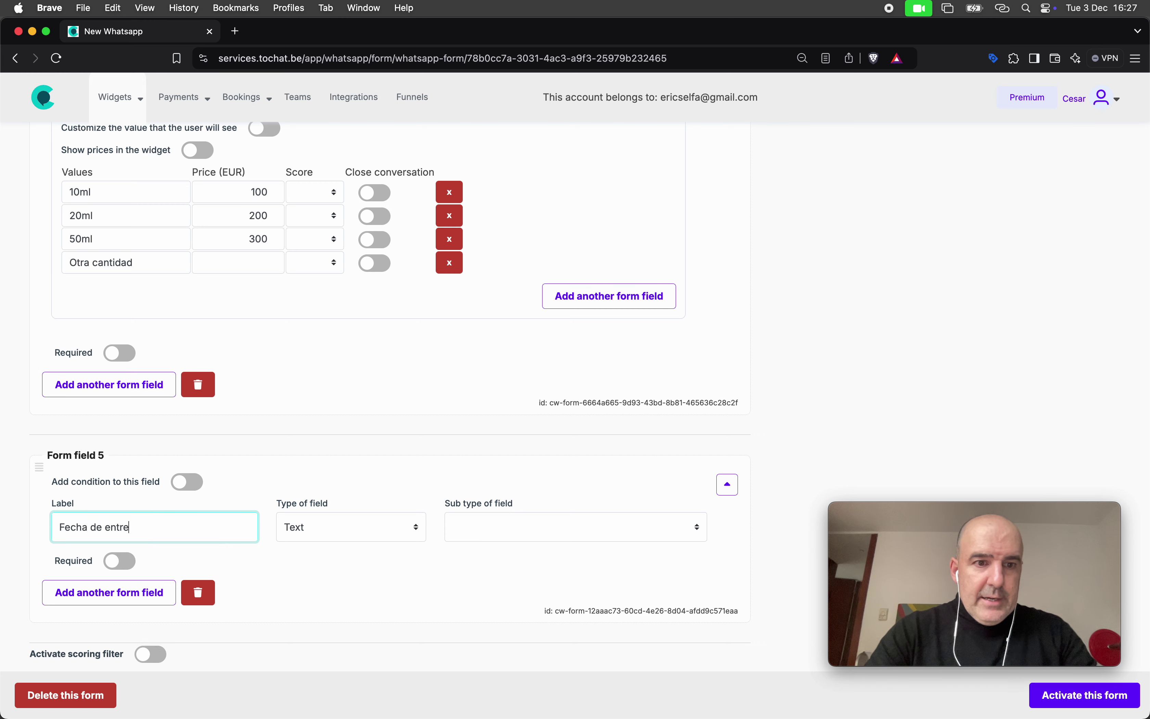
click(292, 534)
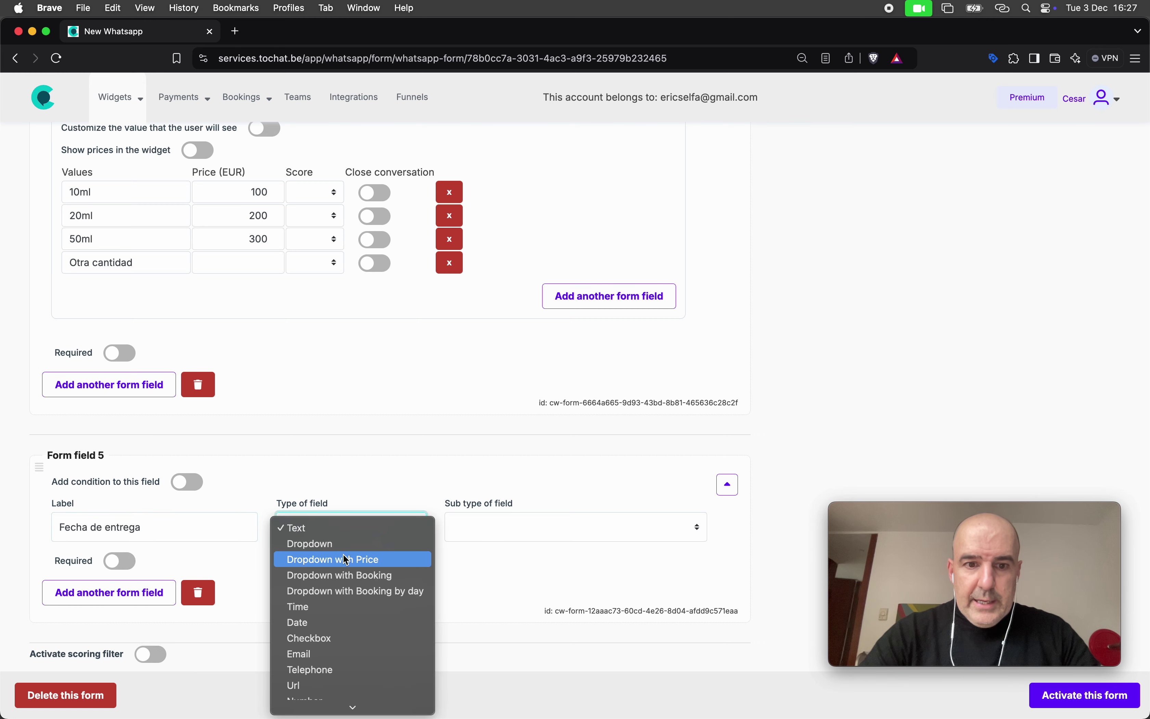
click(380, 560)
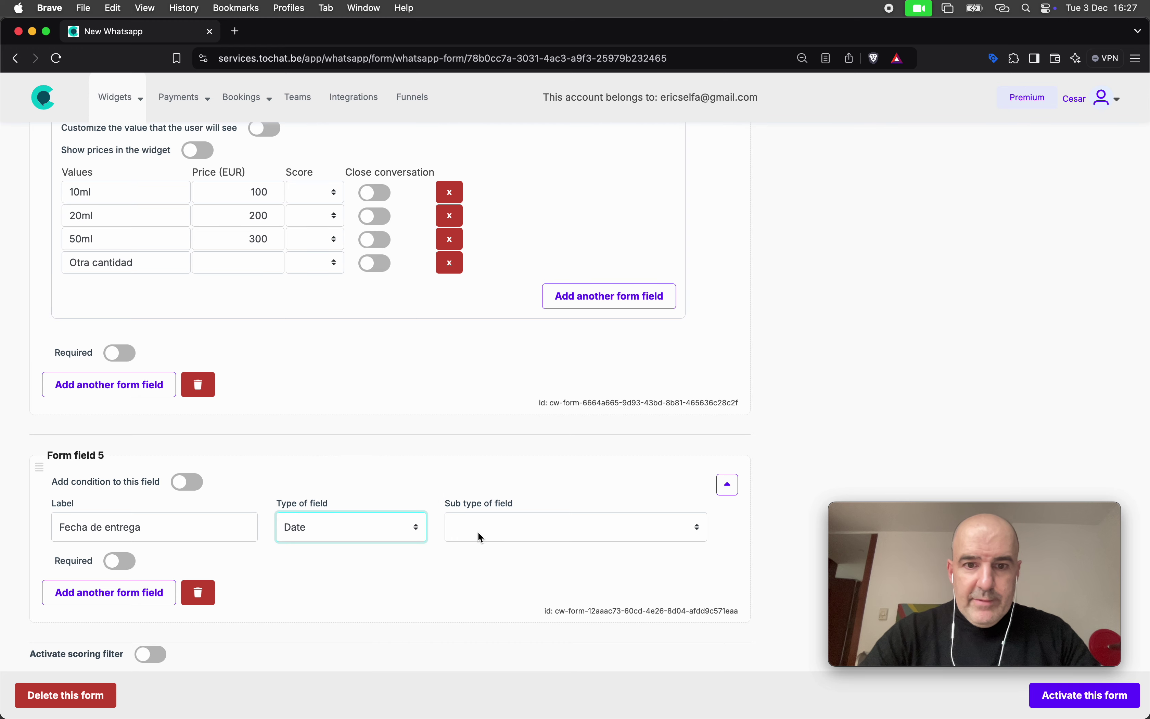
click(506, 527)
click(512, 527)
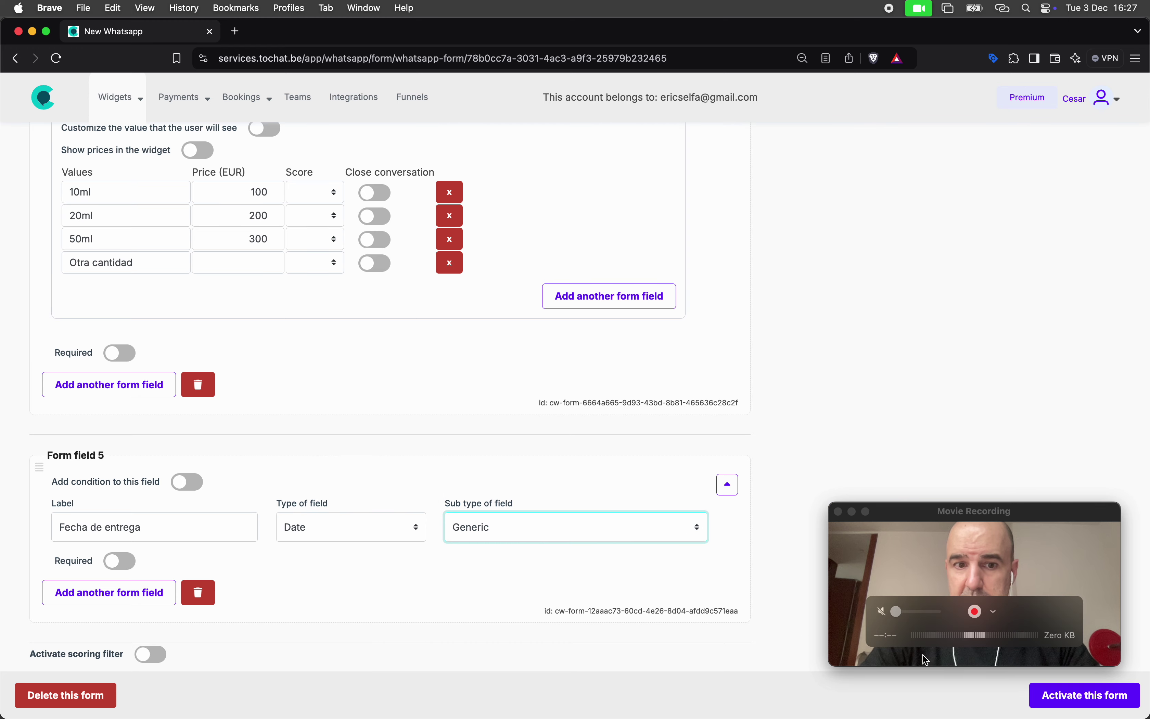
click(1083, 699)
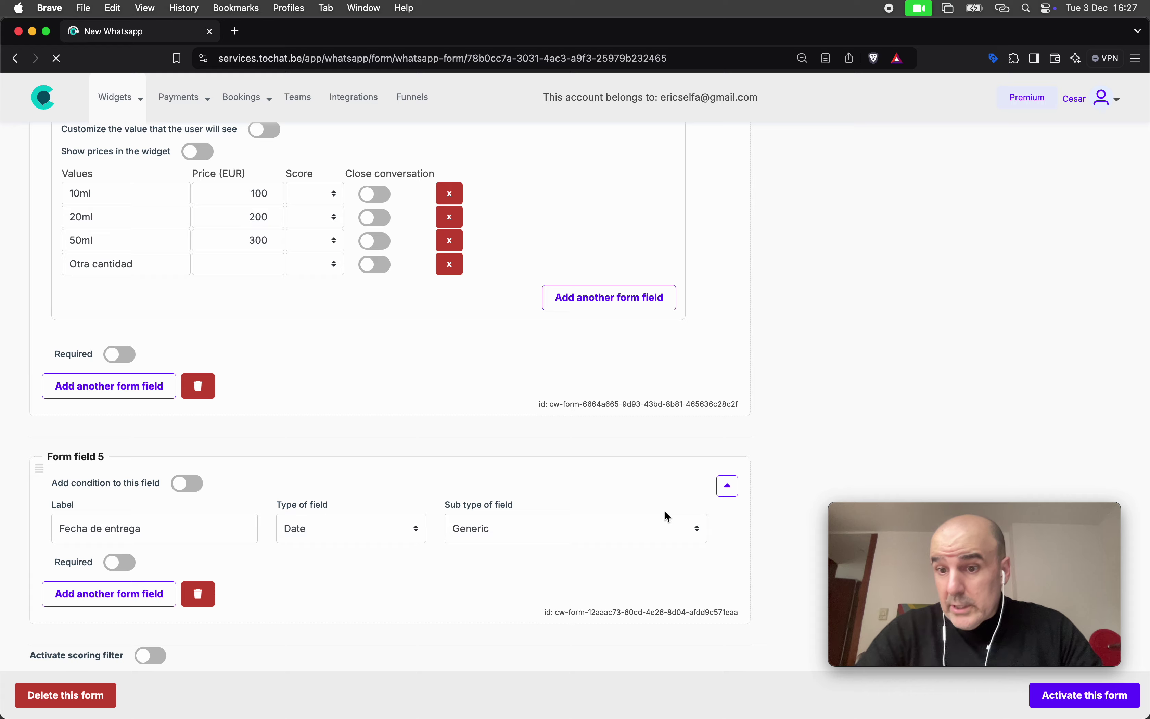
Test the preview date picker by choosing 13 December 2024
scroll(623, 391, up, 10)
scroll(624, 394, up, 2)
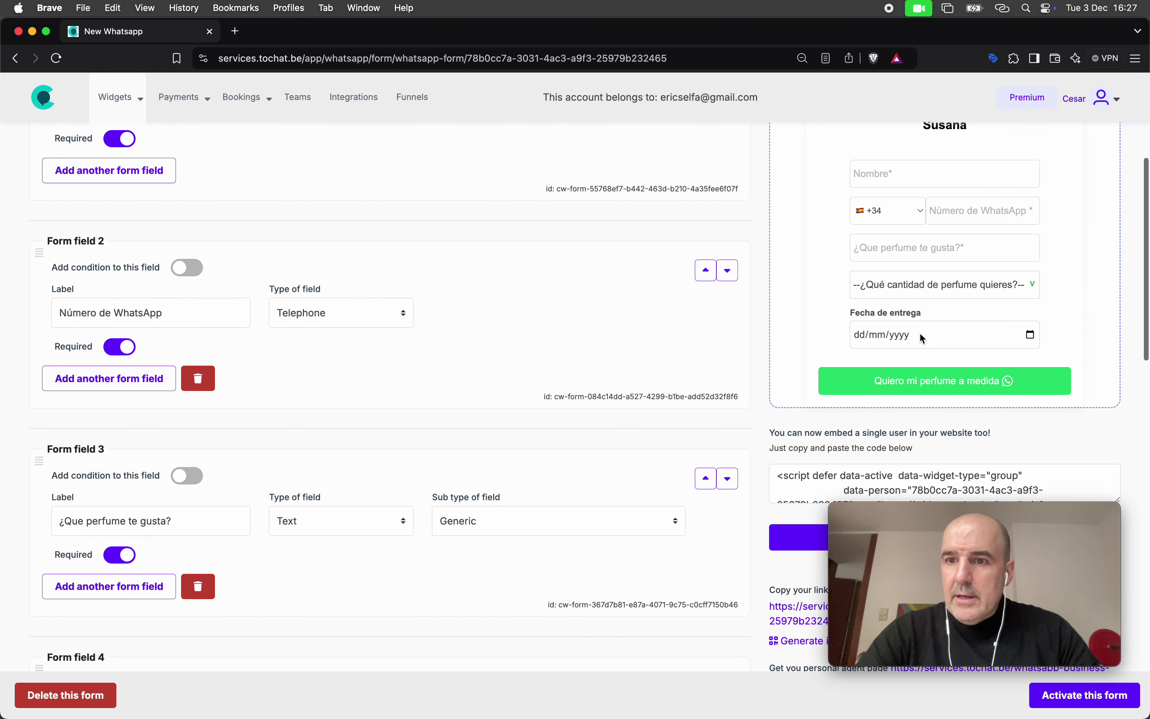
click(1030, 335)
click(935, 436)
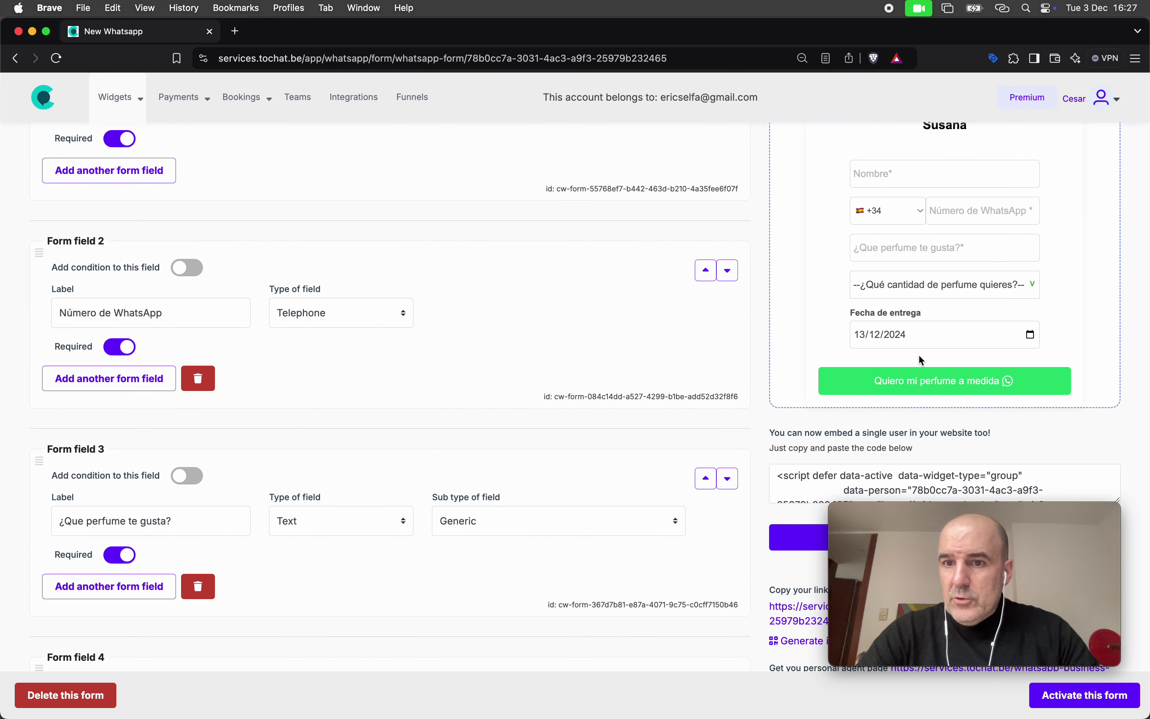
scroll(520, 424, down, 15)
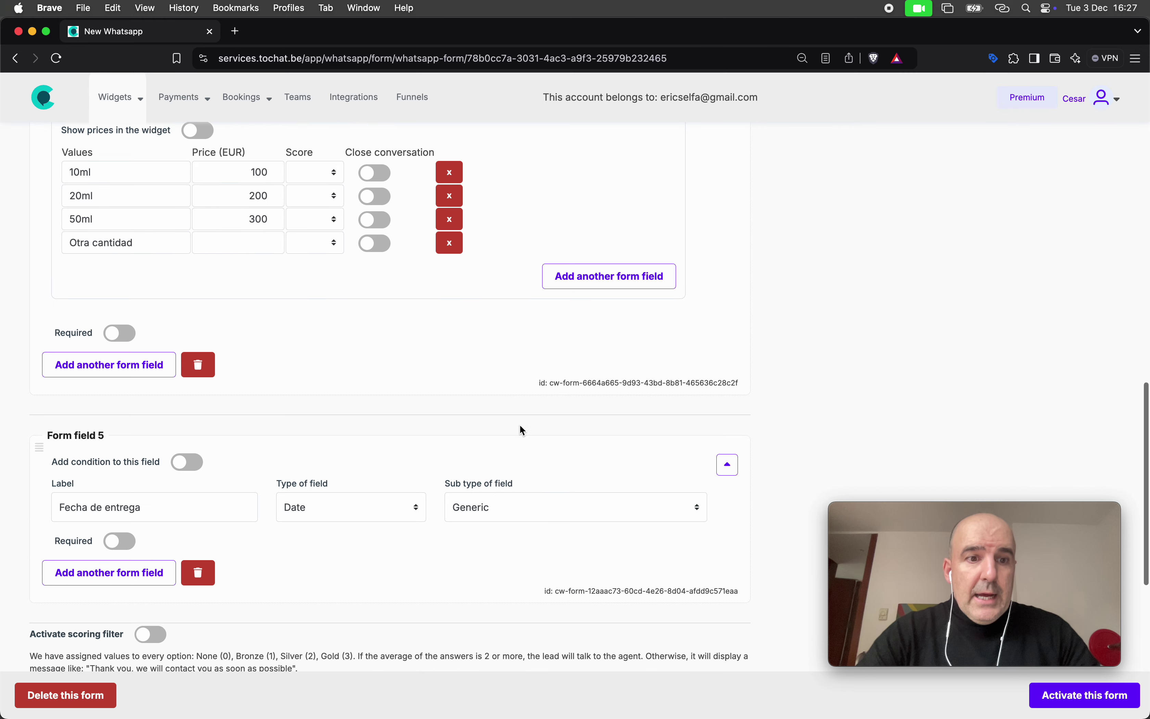
Add a new field labelled 'Ayuda' with type Help text
click(111, 361)
click(200, 503)
text(Ayuda)
click(380, 510)
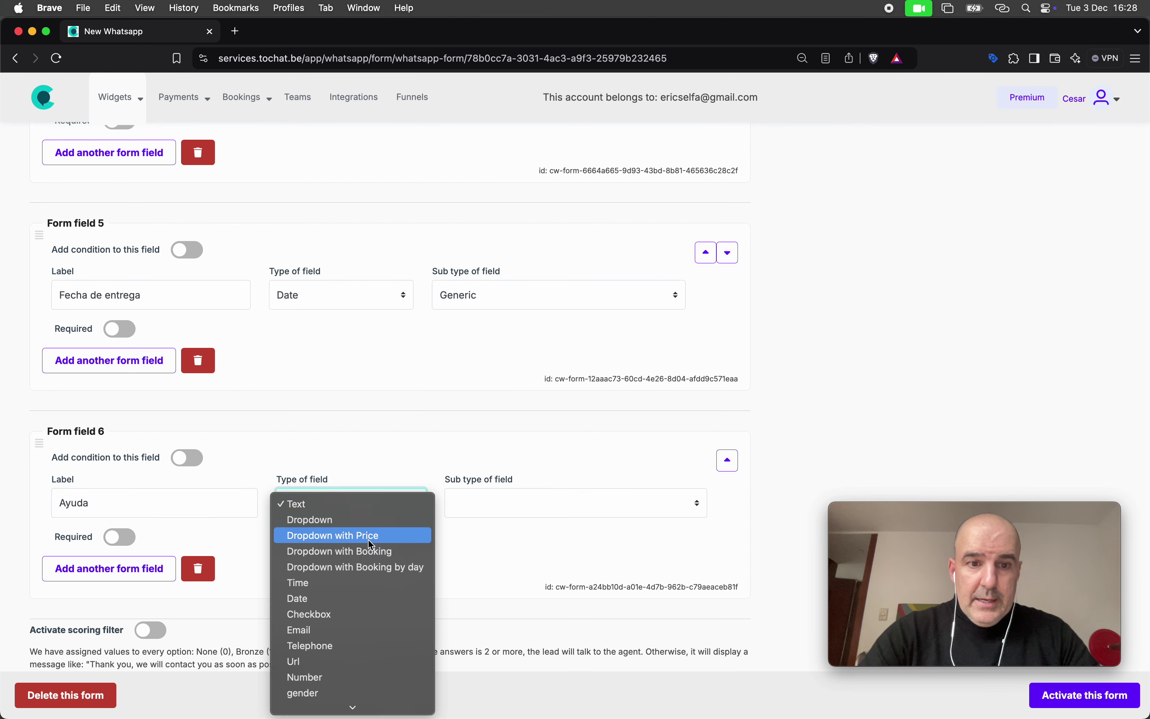
click(427, 703)
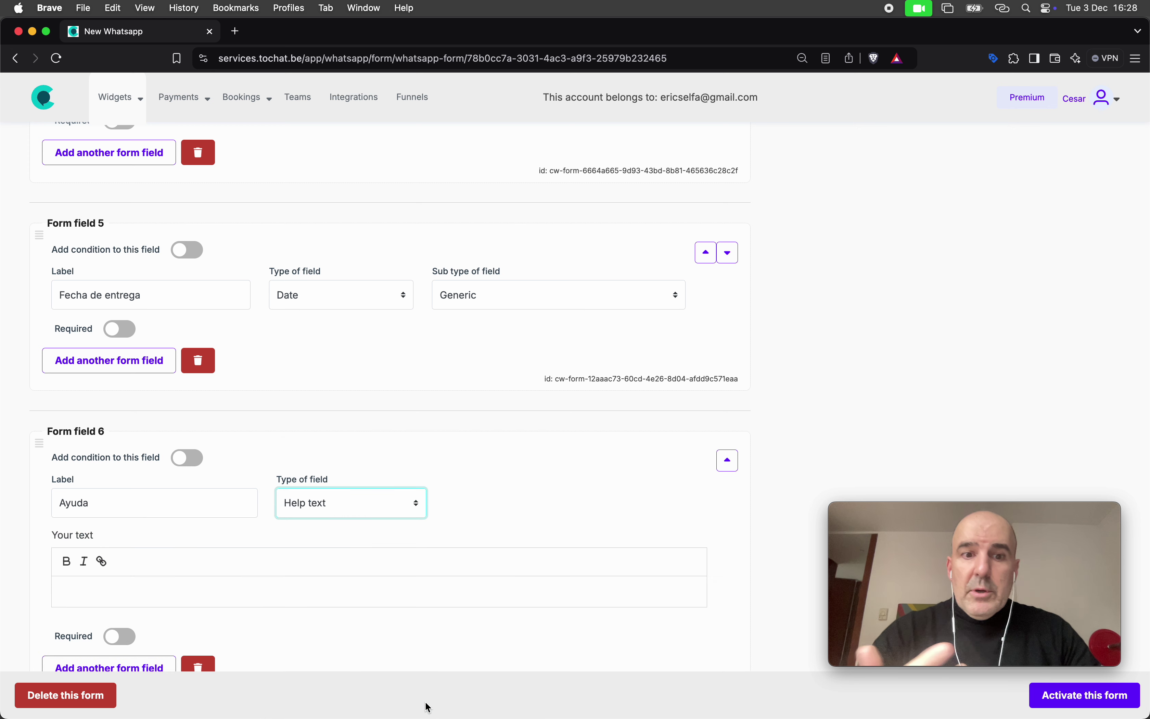
scroll(338, 641, down, 2)
scroll(335, 639, down, 1)
Write the 3-week manufacturing and 20% payment note, fix 'proces', and activate the form
click(250, 478)
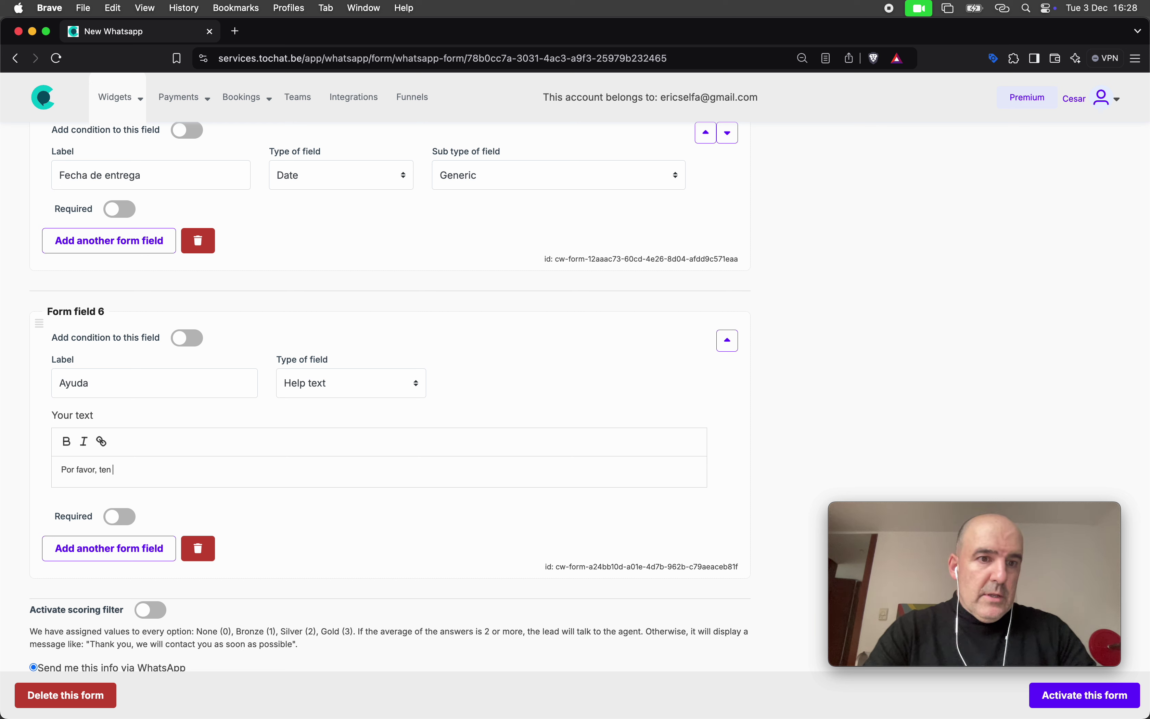
text(Por favor, ten encuenta que el proces de fabricación es de 3 semanas a)
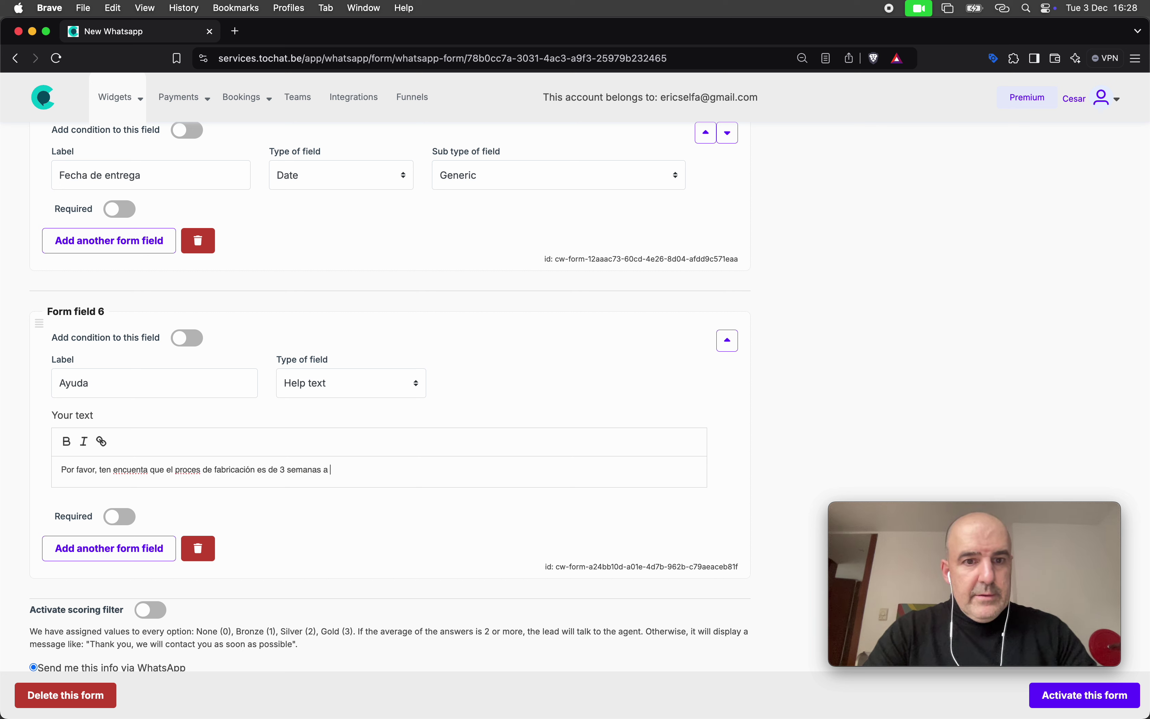
text(mación del pedido y del pago del 20% de)
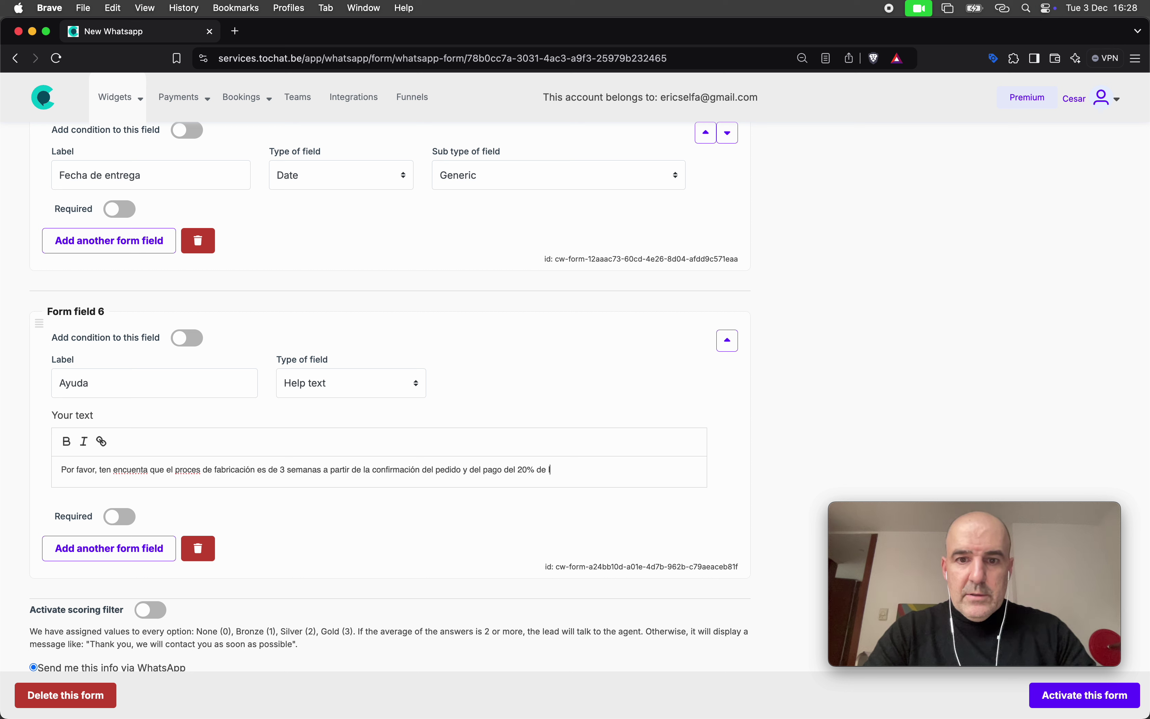
text(.)
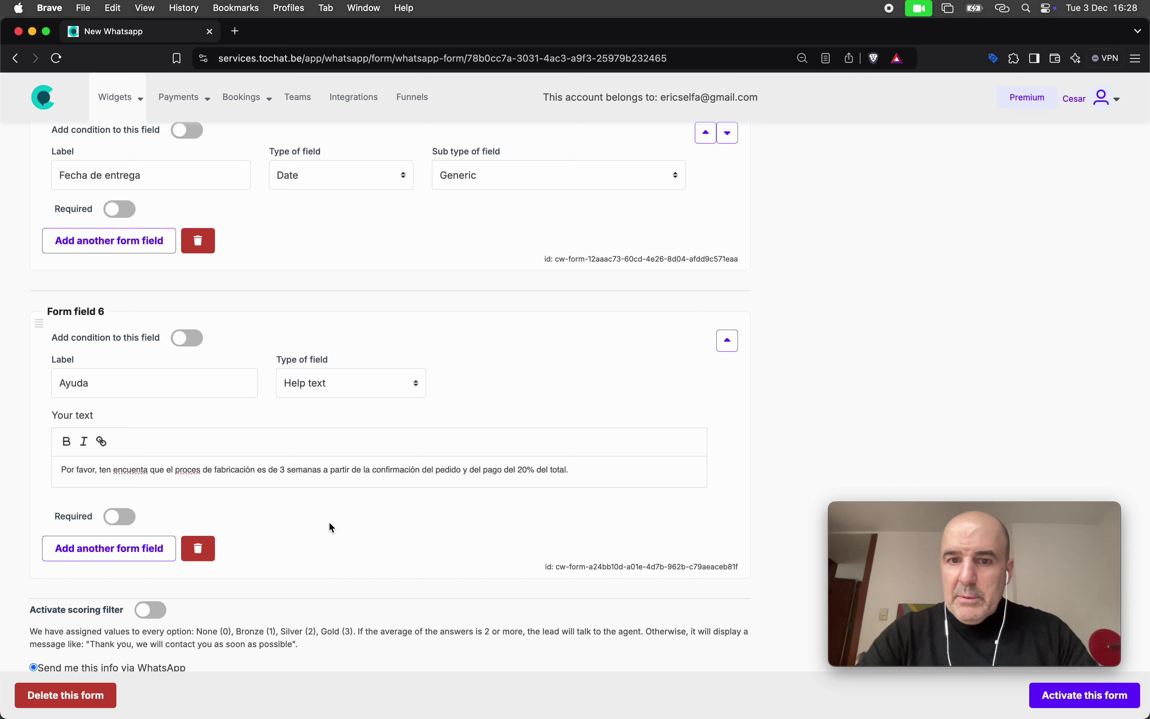
click(199, 471)
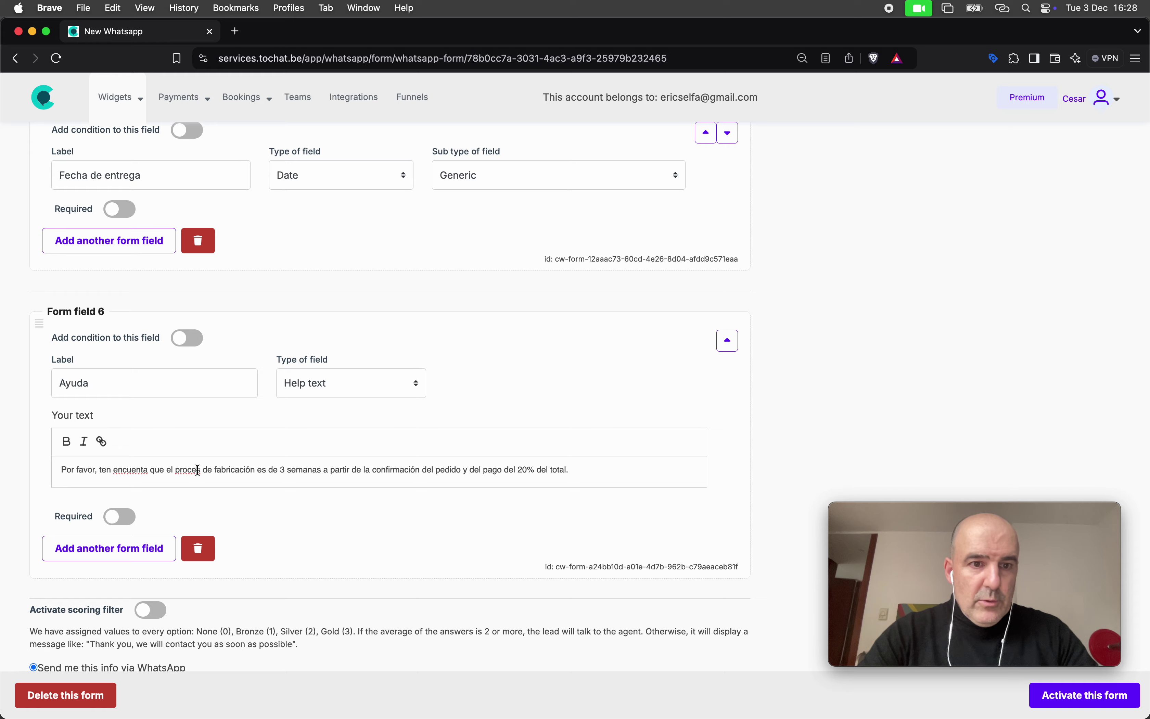
text(o)
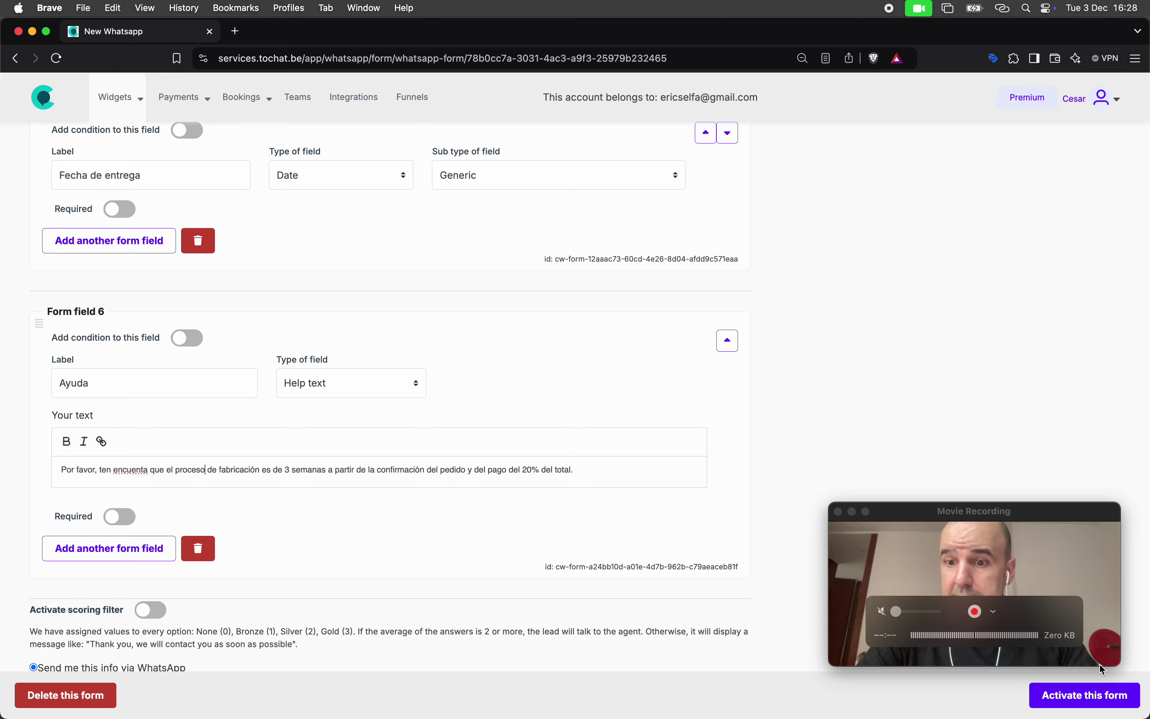
click(1084, 695)
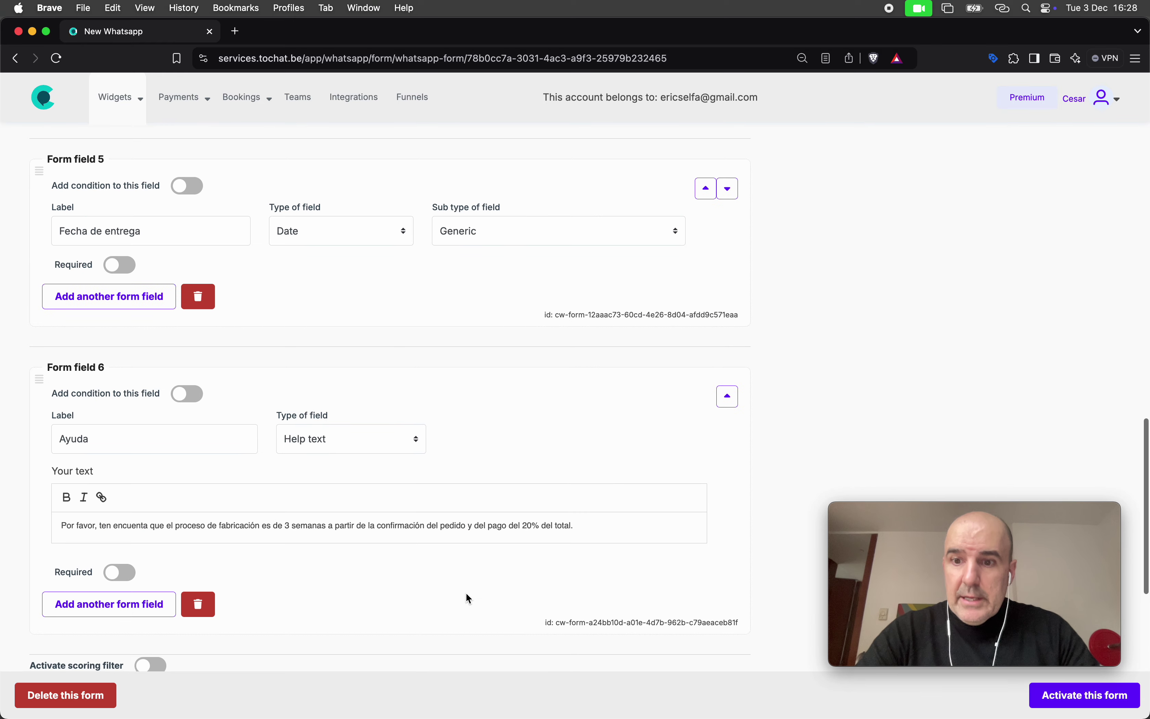
Move the Ayuda help text above Fecha de entrega and save the form to refresh the preview
scroll(468, 598, up, 5)
scroll(465, 592, up, 3)
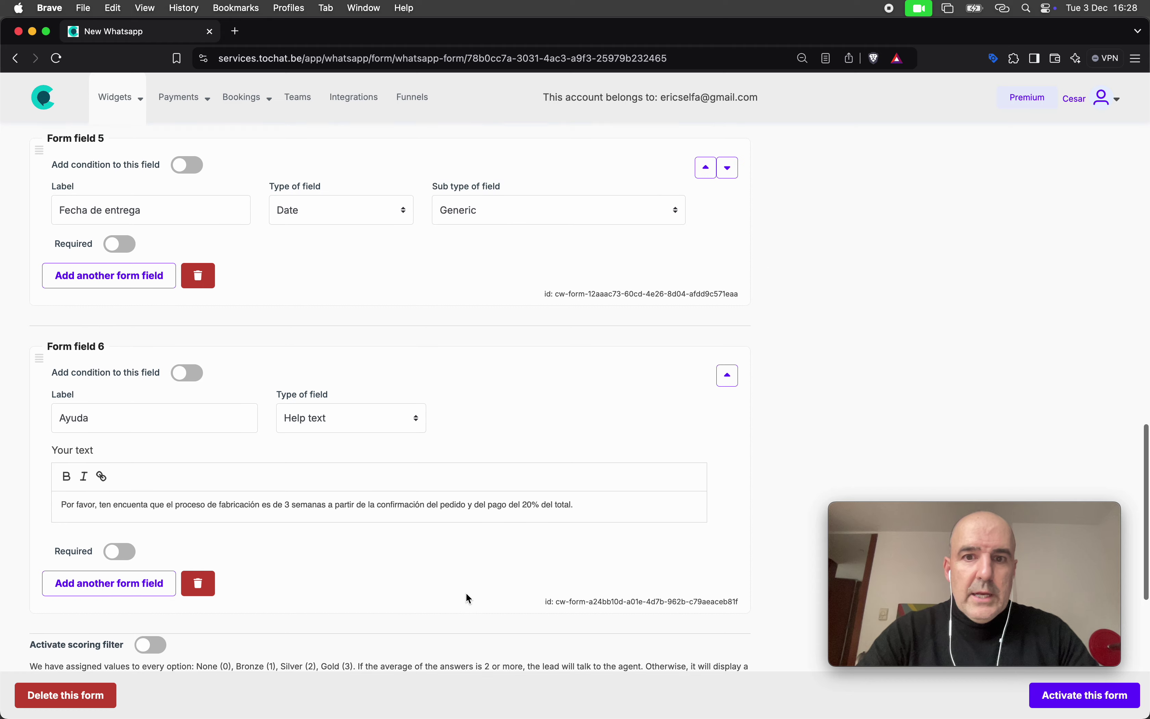
click(727, 442)
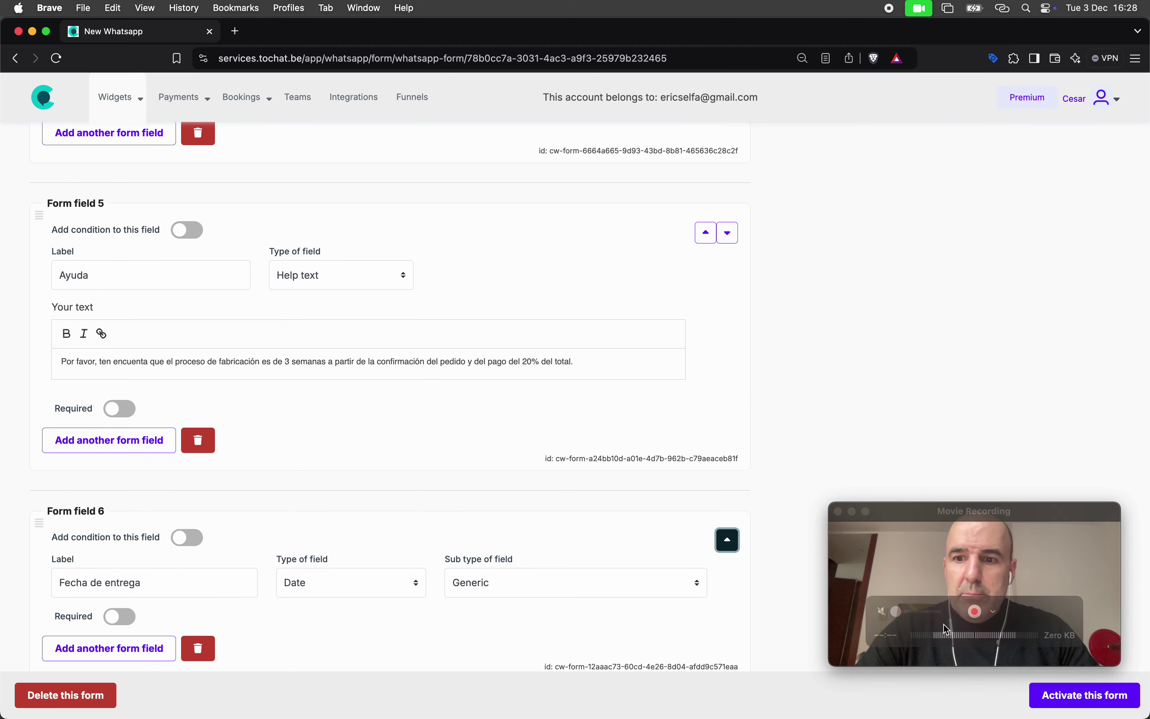
click(1046, 695)
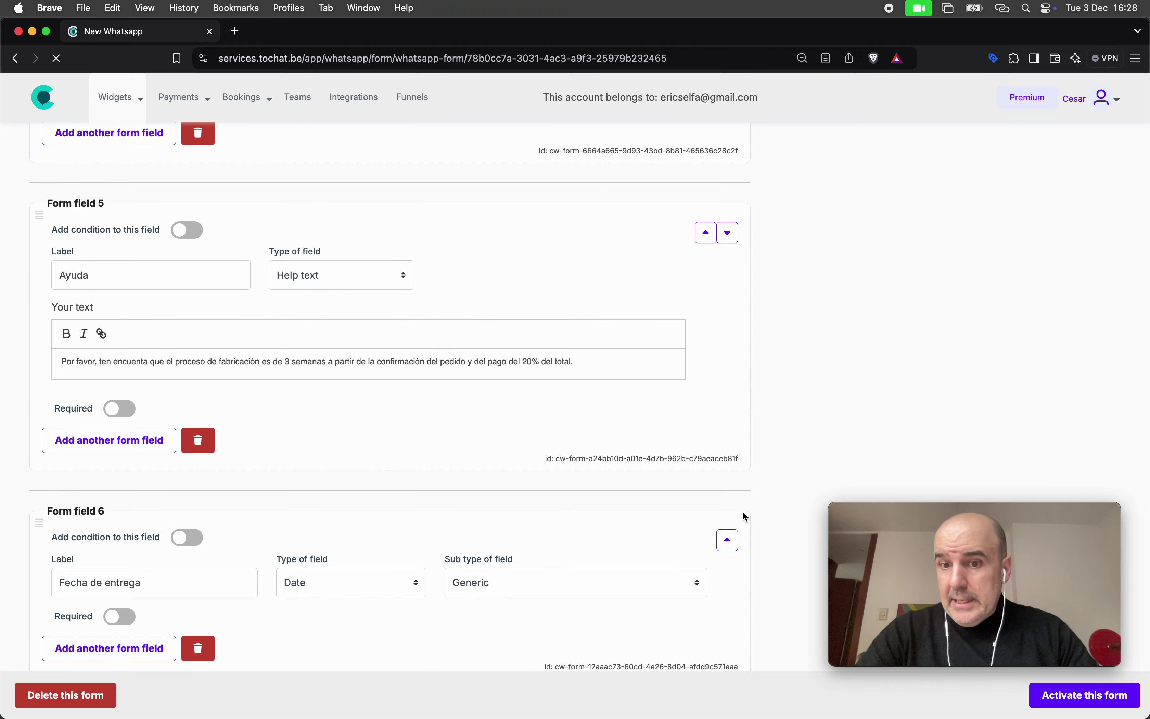
scroll(744, 509, up, 5)
drag(840, 276, 897, 312)
Test the preview's Fecha de entrega picker by choosing 22 January 2025
click(909, 307)
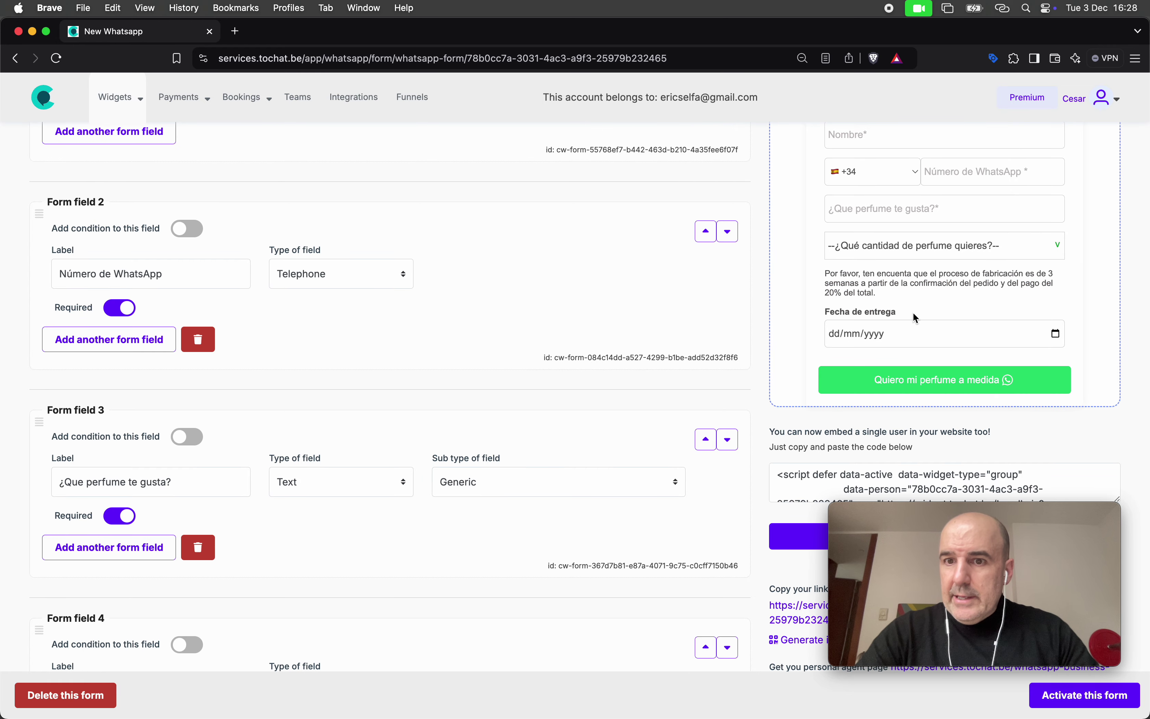
click(939, 337)
click(1054, 334)
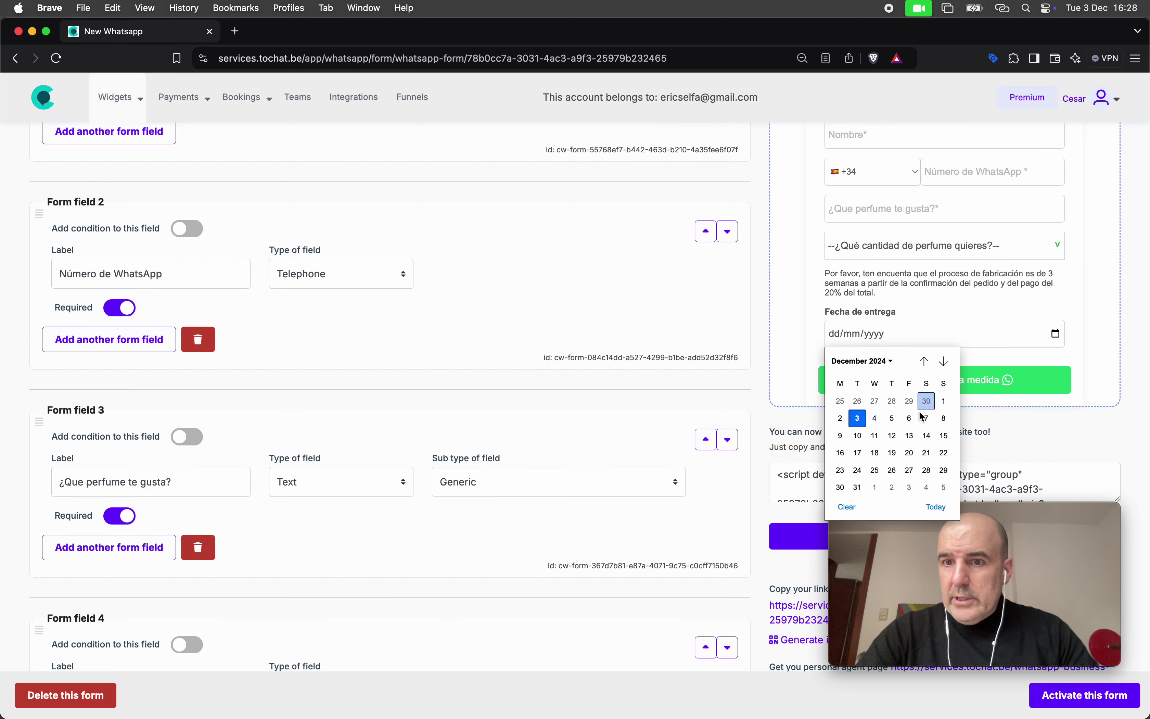
click(943, 362)
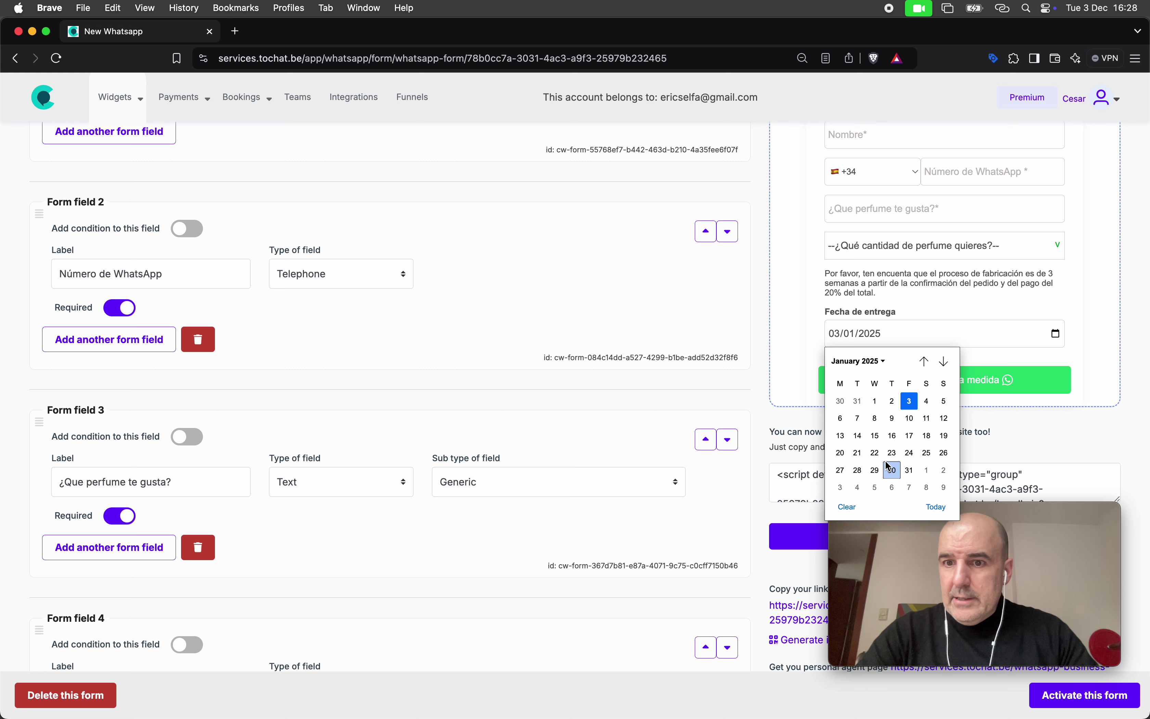
click(875, 453)
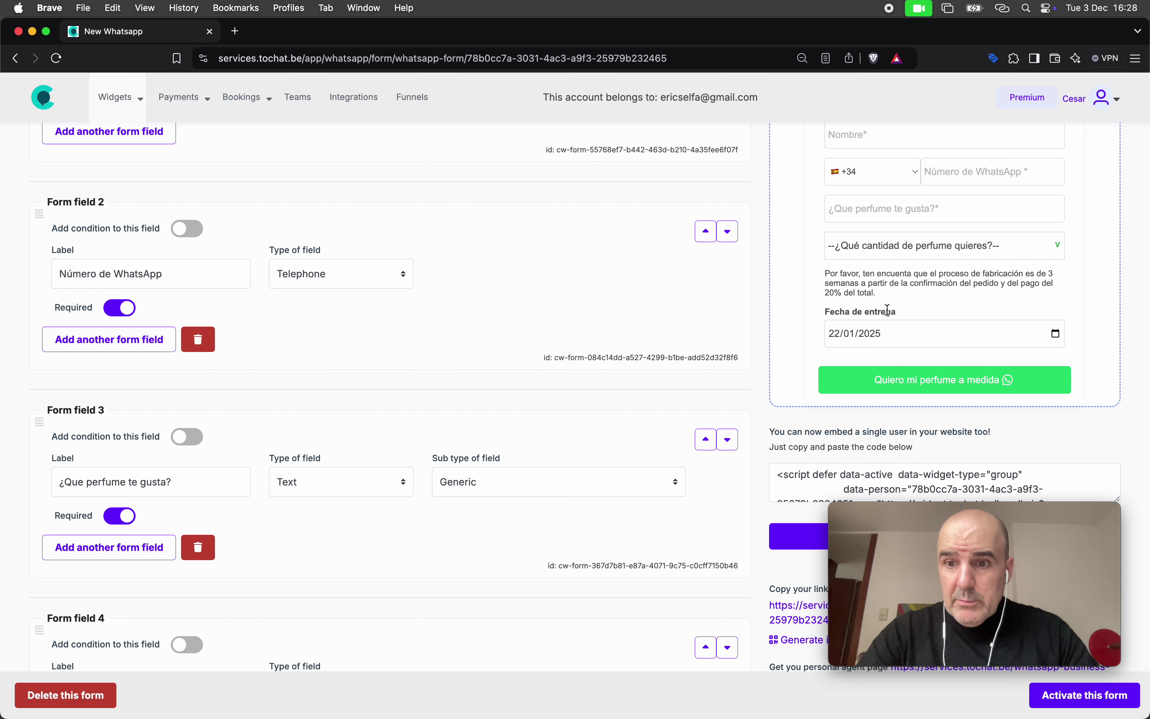
Scroll the form editor down to the end of Form field 6
scroll(696, 280, up, 5)
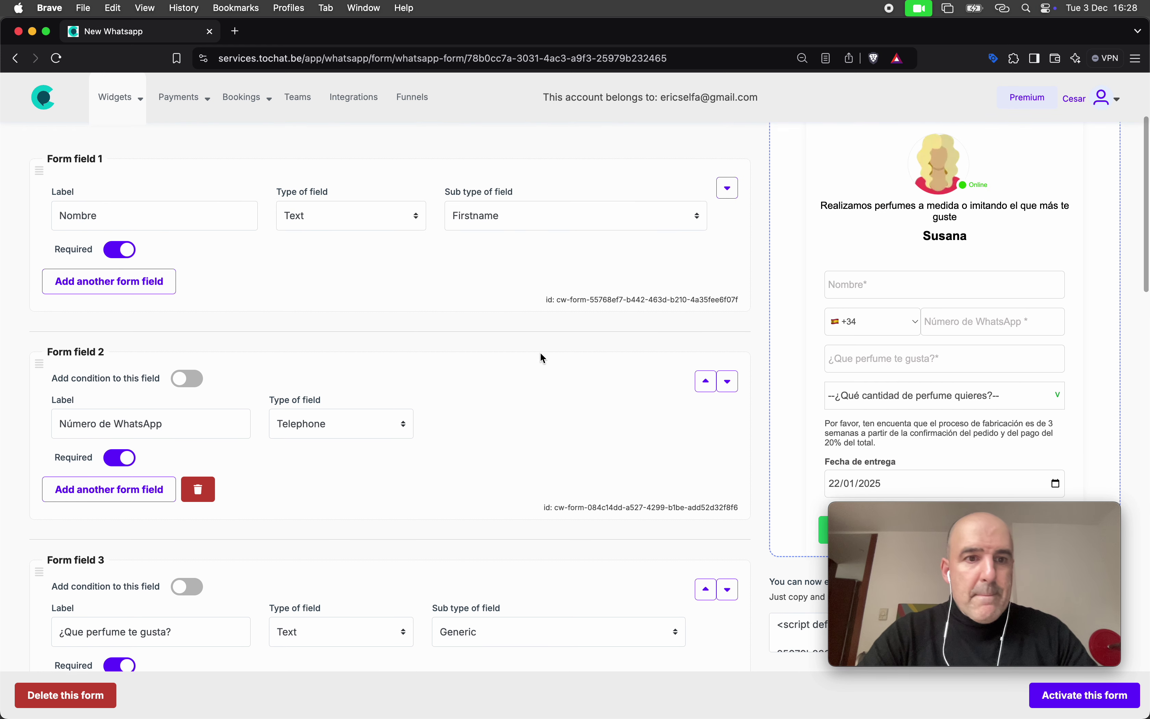
scroll(507, 370, down, 1)
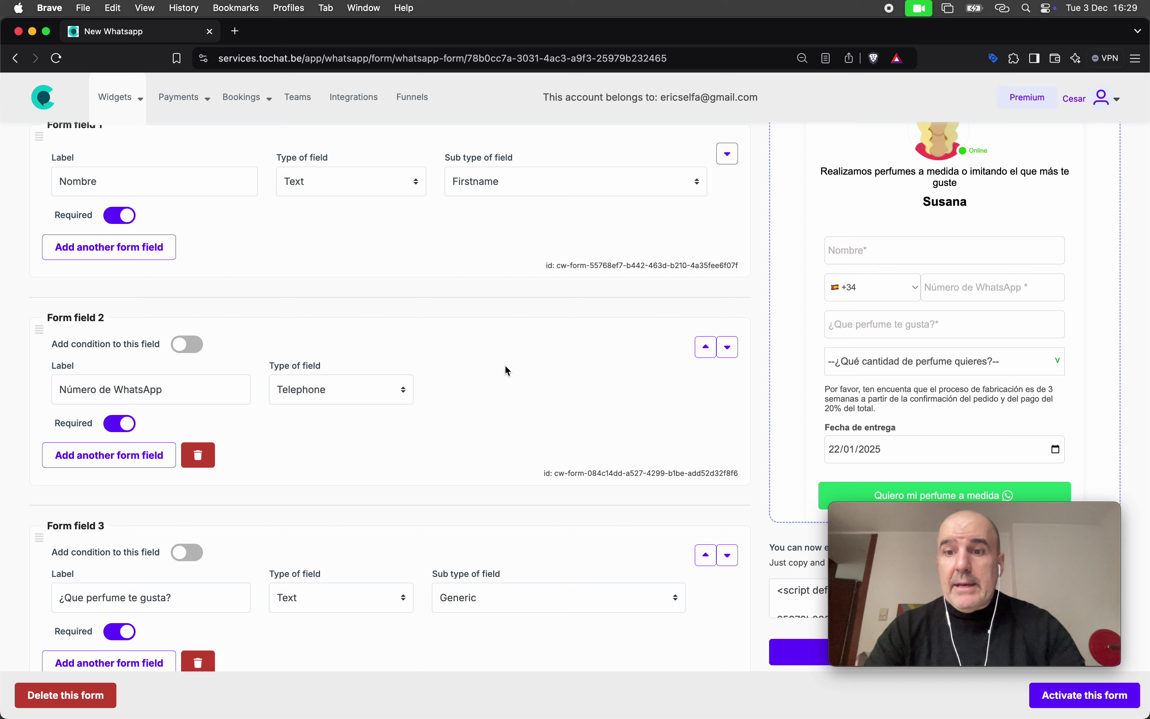
scroll(417, 366, down, 10)
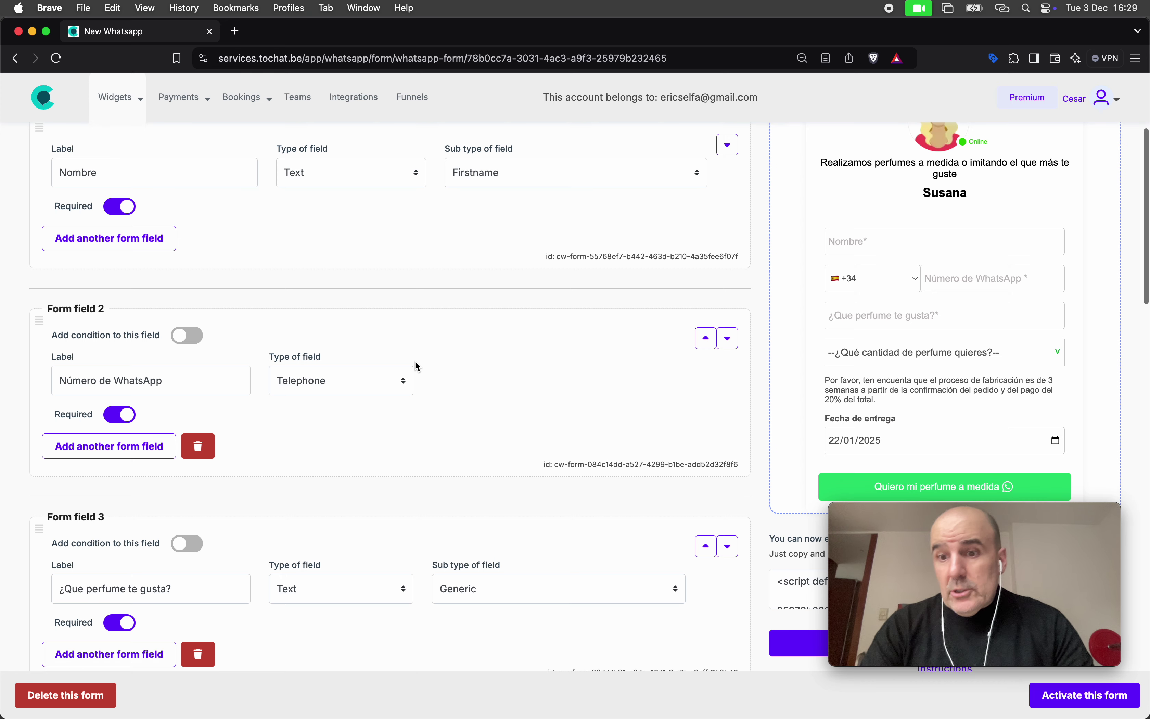
scroll(414, 365, down, 20)
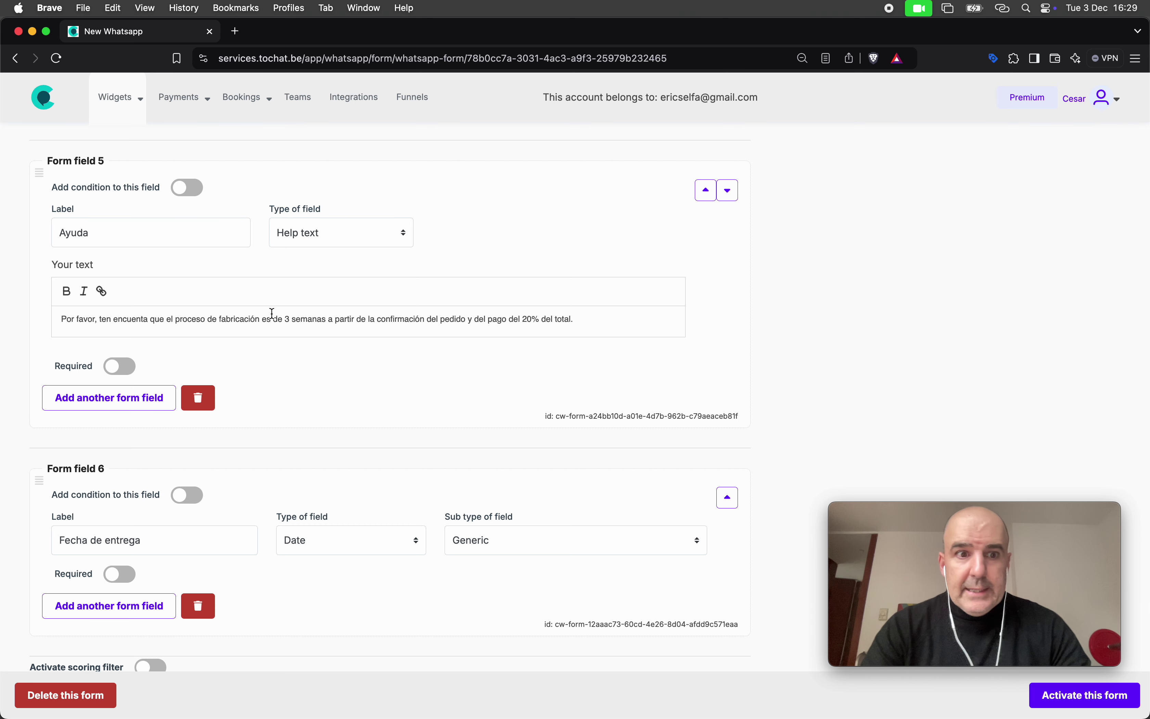
scroll(144, 370, down, 4)
Add Form field 7 as a Help text labelled 'Campañas reyes'
click(141, 435)
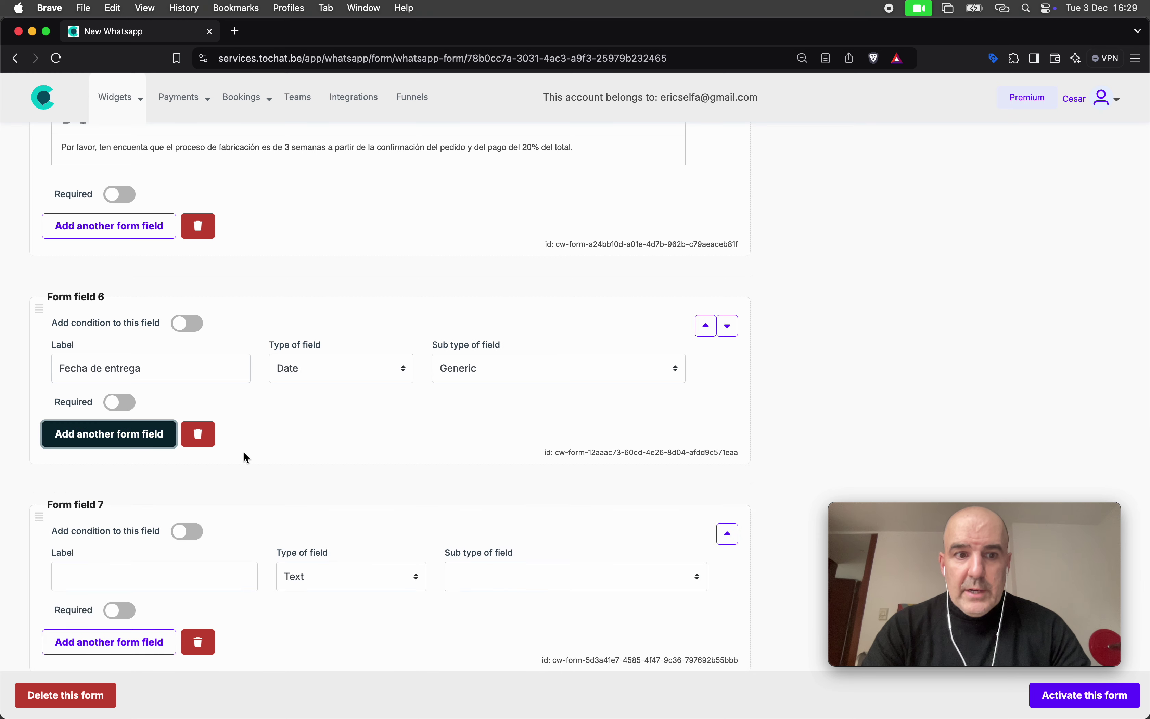
scroll(246, 457, down, 4)
click(353, 434)
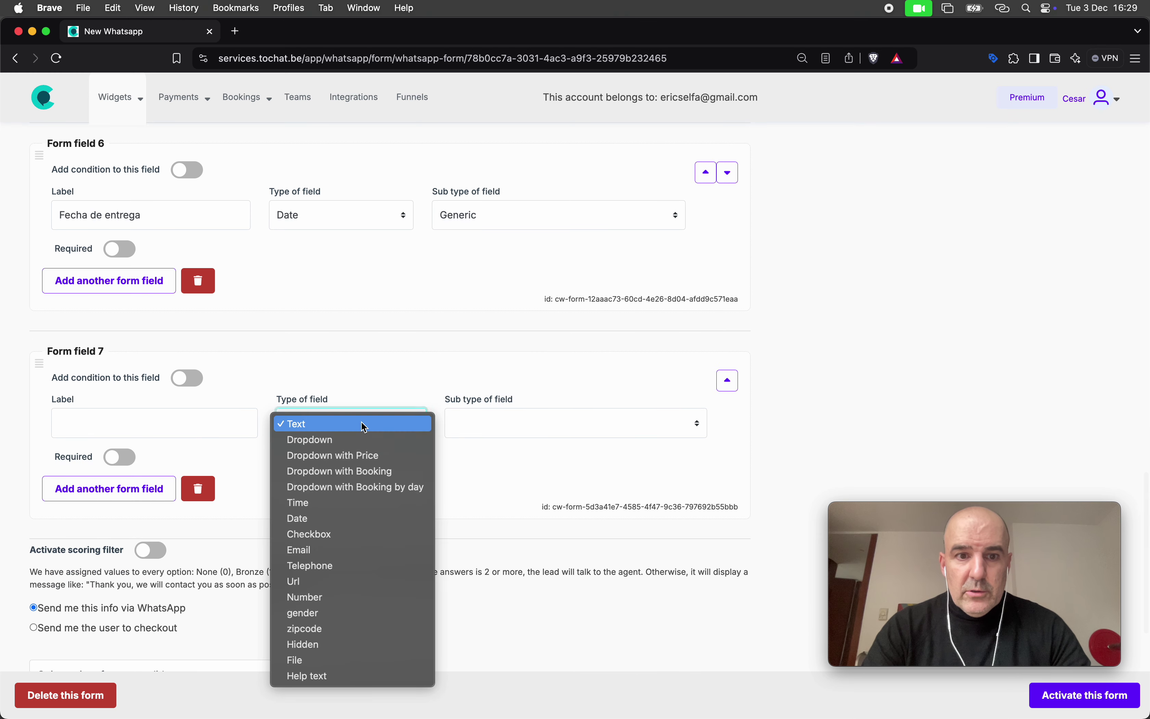
click(397, 678)
click(110, 422)
text(Campaña)
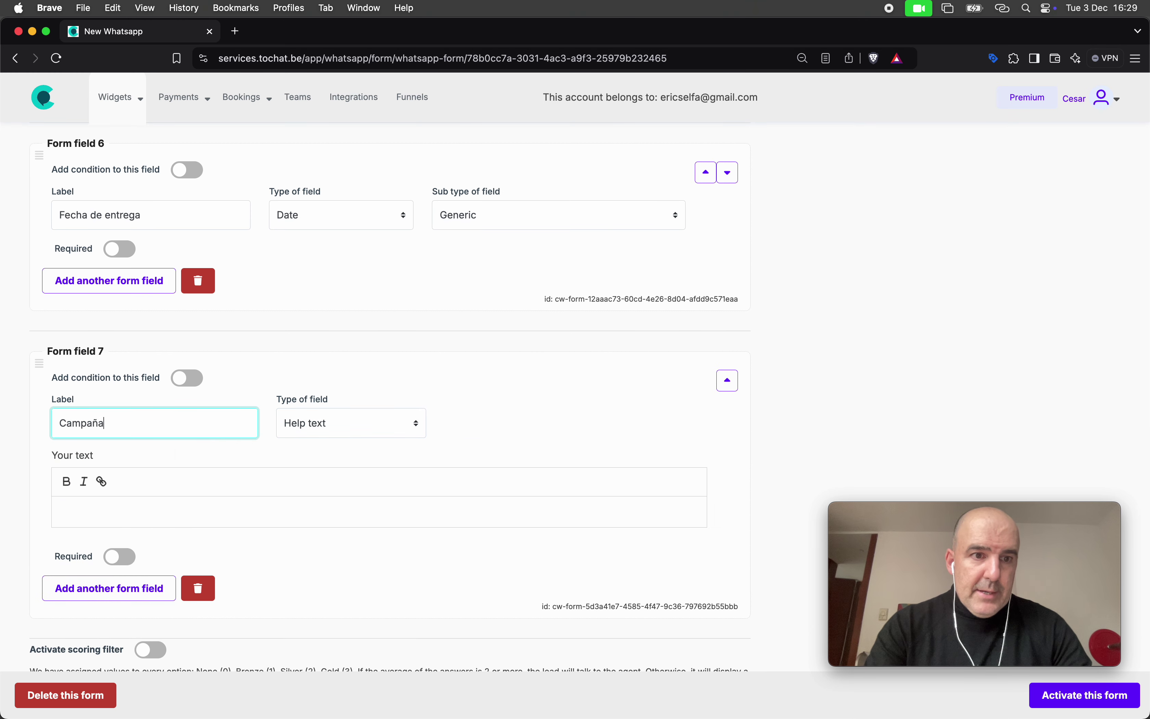
text(s reyes)
Write the Reyes ordering notice and correct 'solicitalo' to 'solicítalo'
click(172, 508)
text(Si quieres tu perfume)
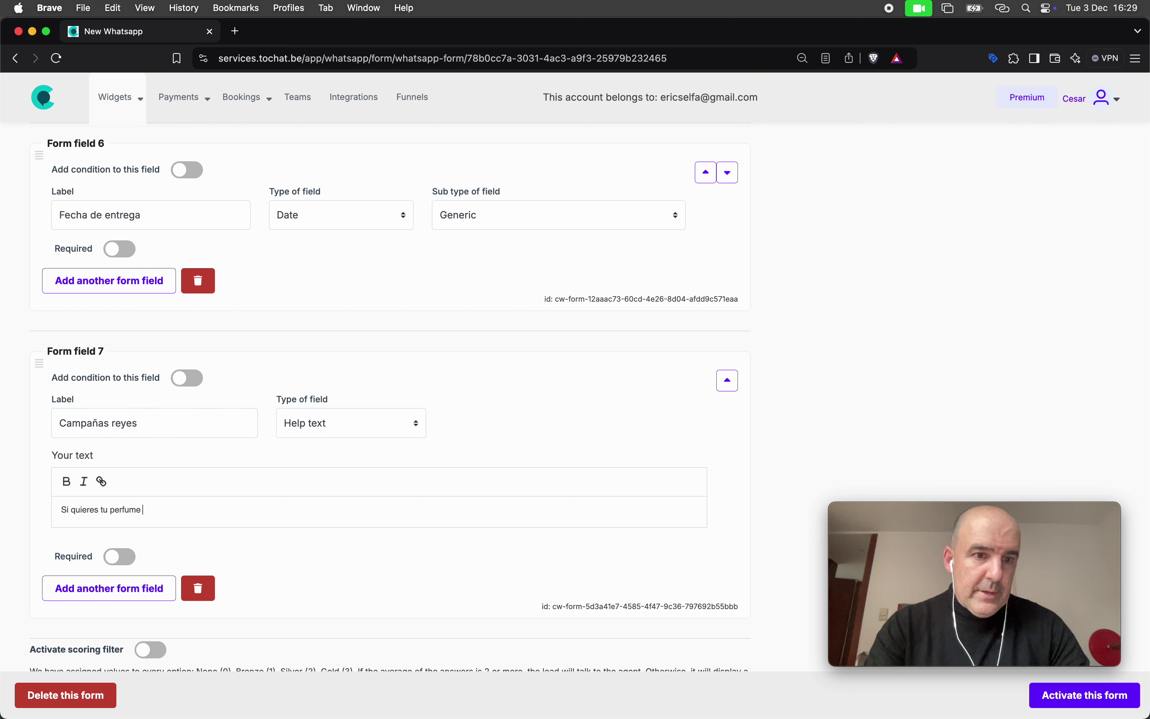
text( personalizado para )
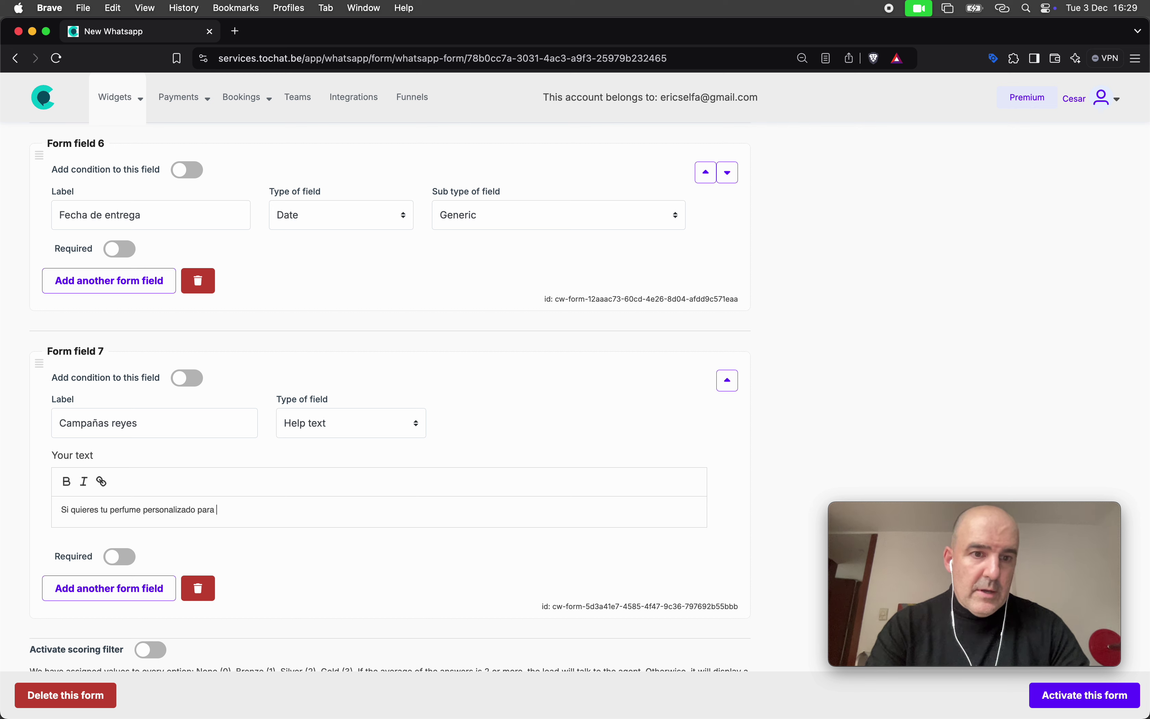
text(reyes, por favor, solicitalo antes del 15 de diciembre.)
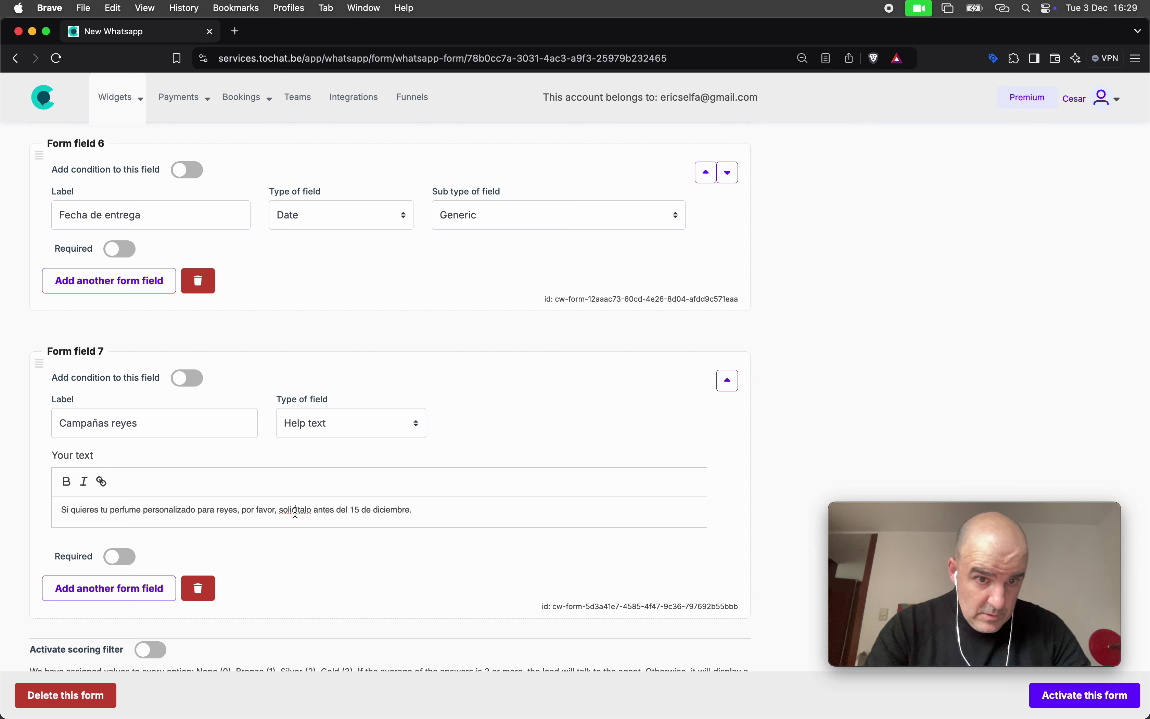
right_click(295, 513)
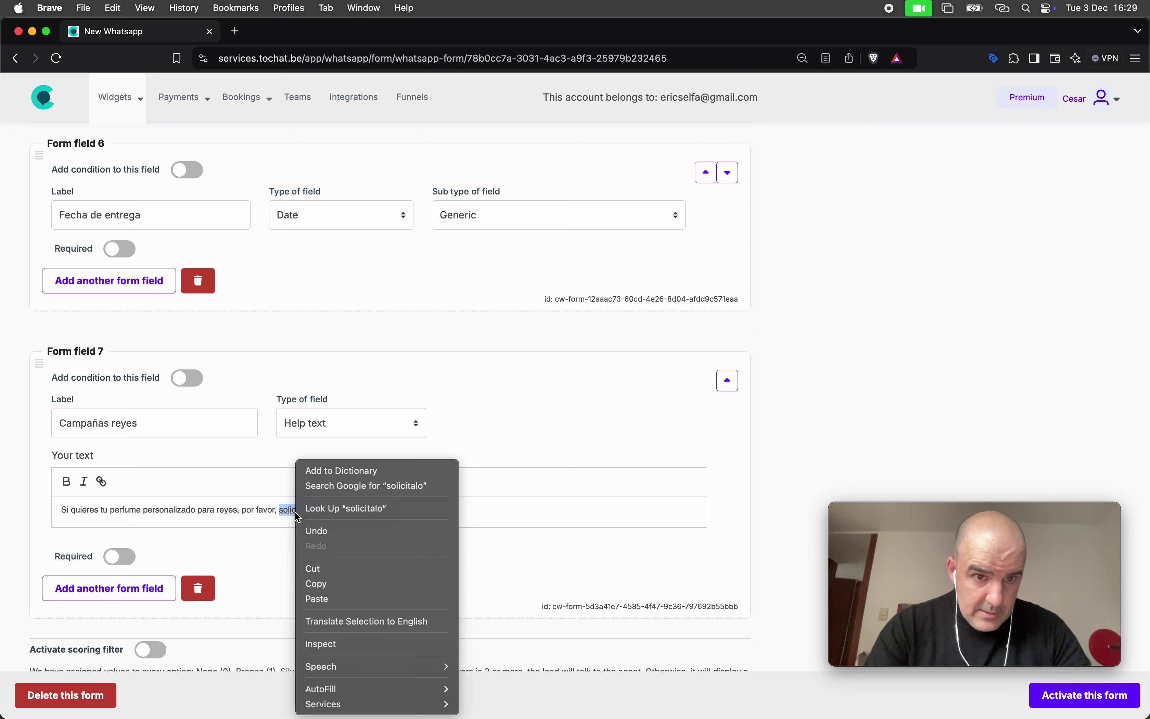
click(267, 509)
click(295, 511)
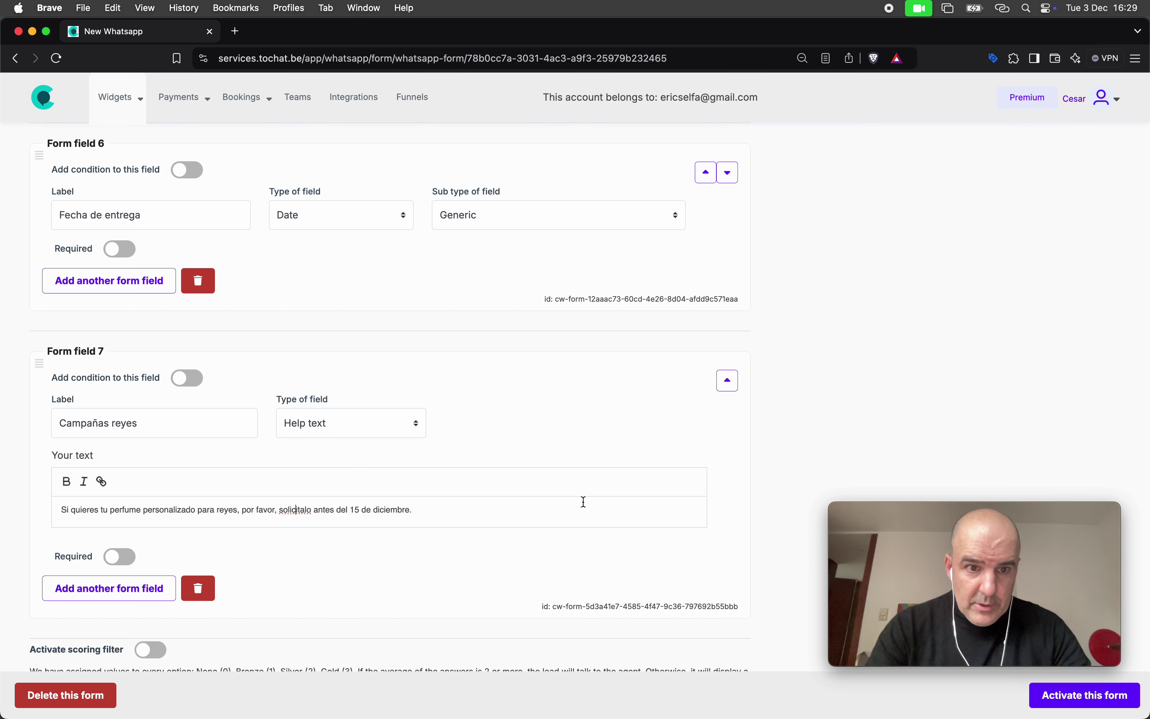
key(Delete)
text(í)
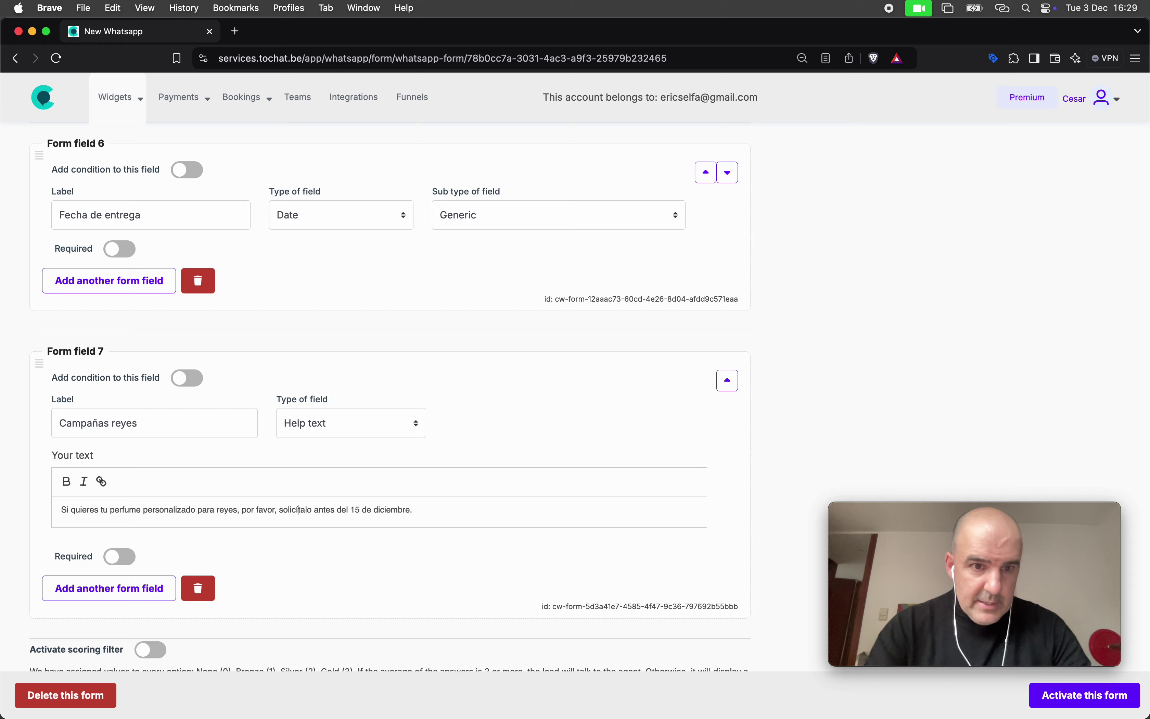
Save the form, then move Campañas reyes up past Fecha de entrega and the Ayuda text
click(1064, 695)
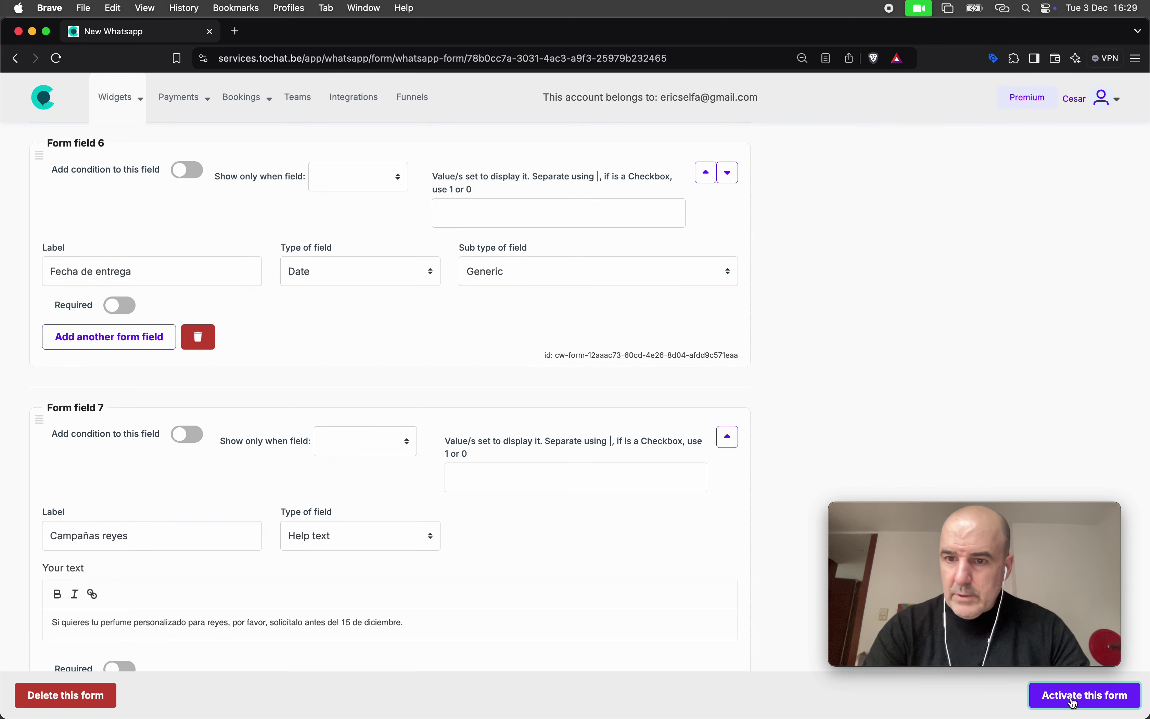
scroll(618, 542, down, 10)
scroll(618, 552, up, 10)
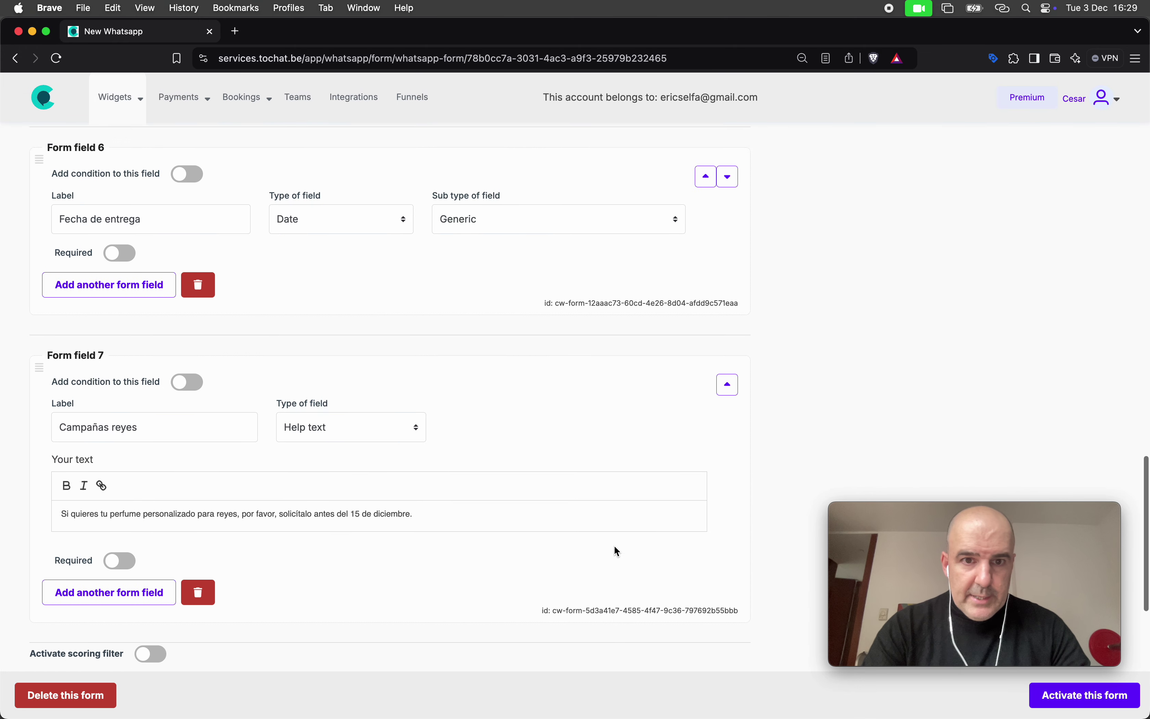
click(726, 392)
scroll(698, 361, up, 3)
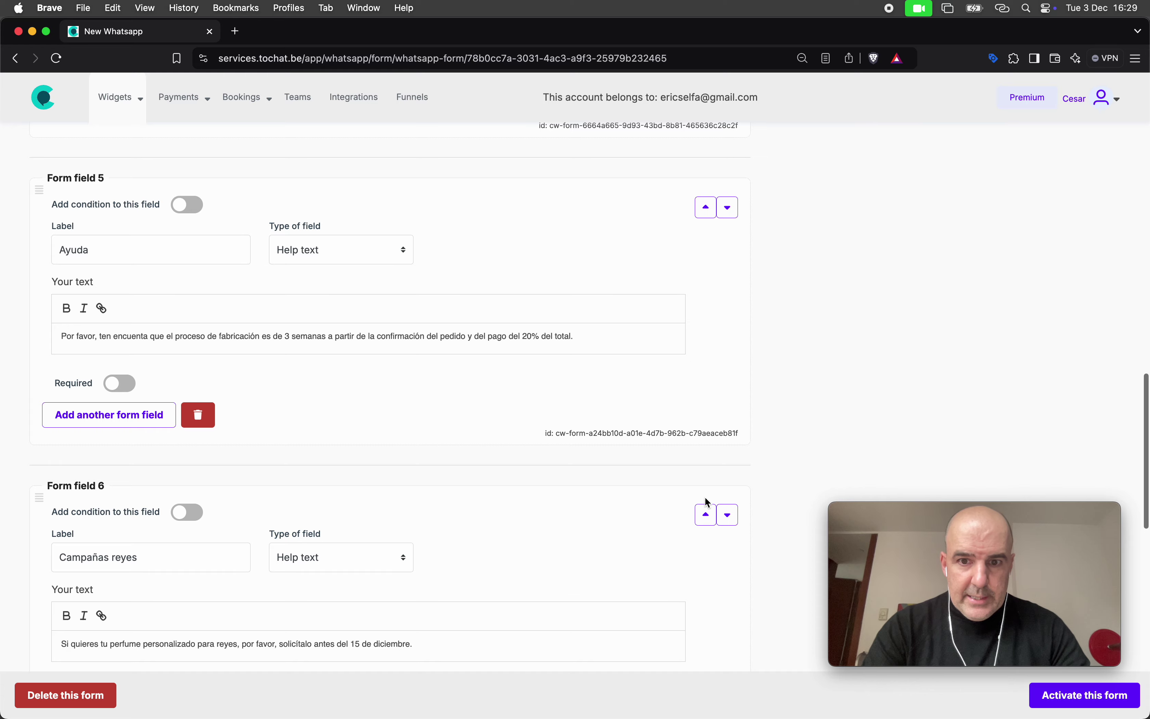
click(706, 513)
Move Campañas reyes above the quantity, perfume and WhatsApp number questions to make it Form field 1
click(708, 216)
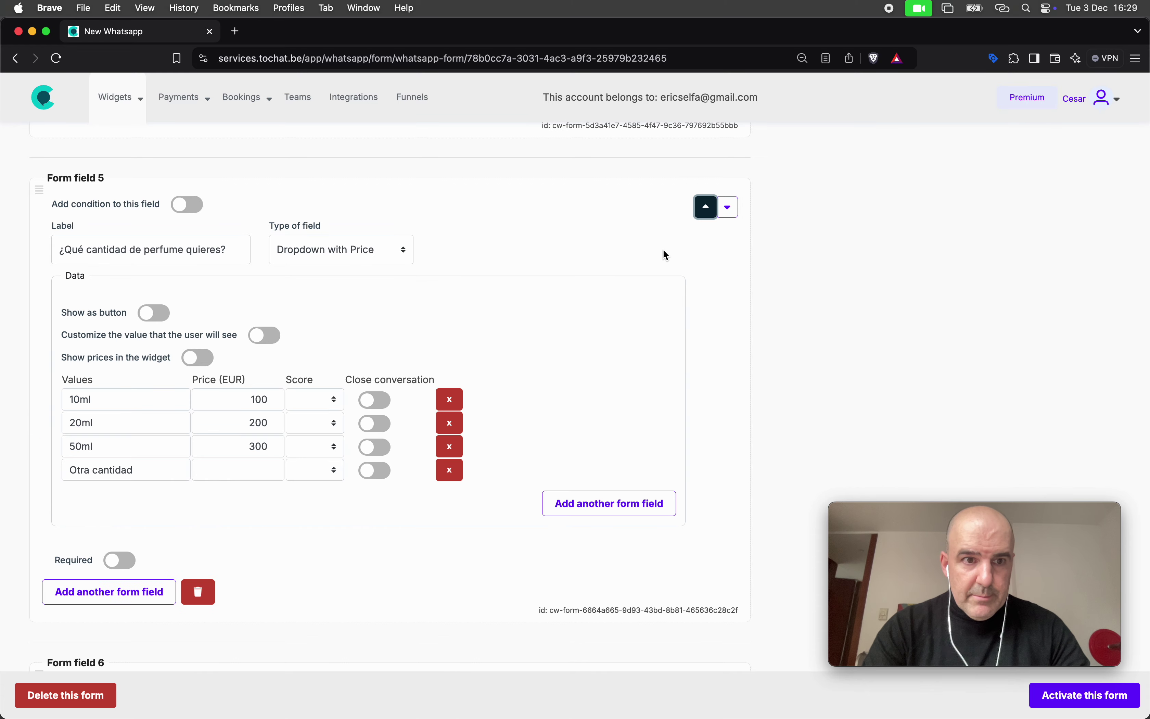
click(706, 214)
scroll(655, 236, up, 10)
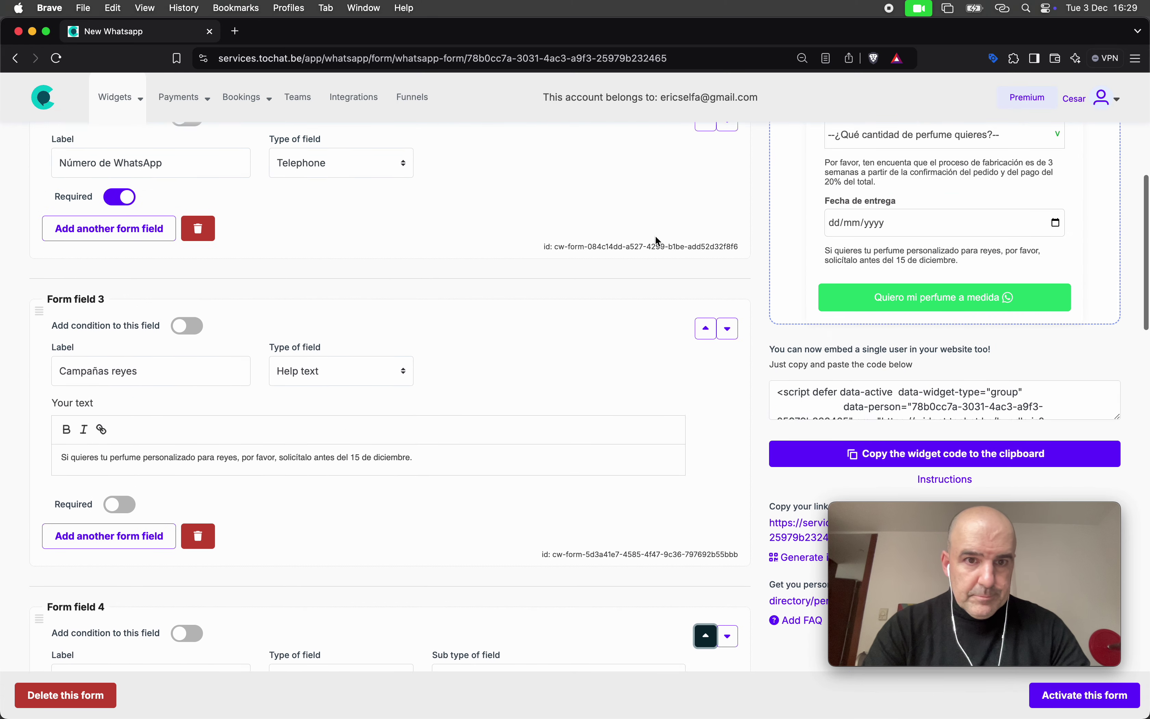
click(705, 403)
scroll(666, 366, up, 5)
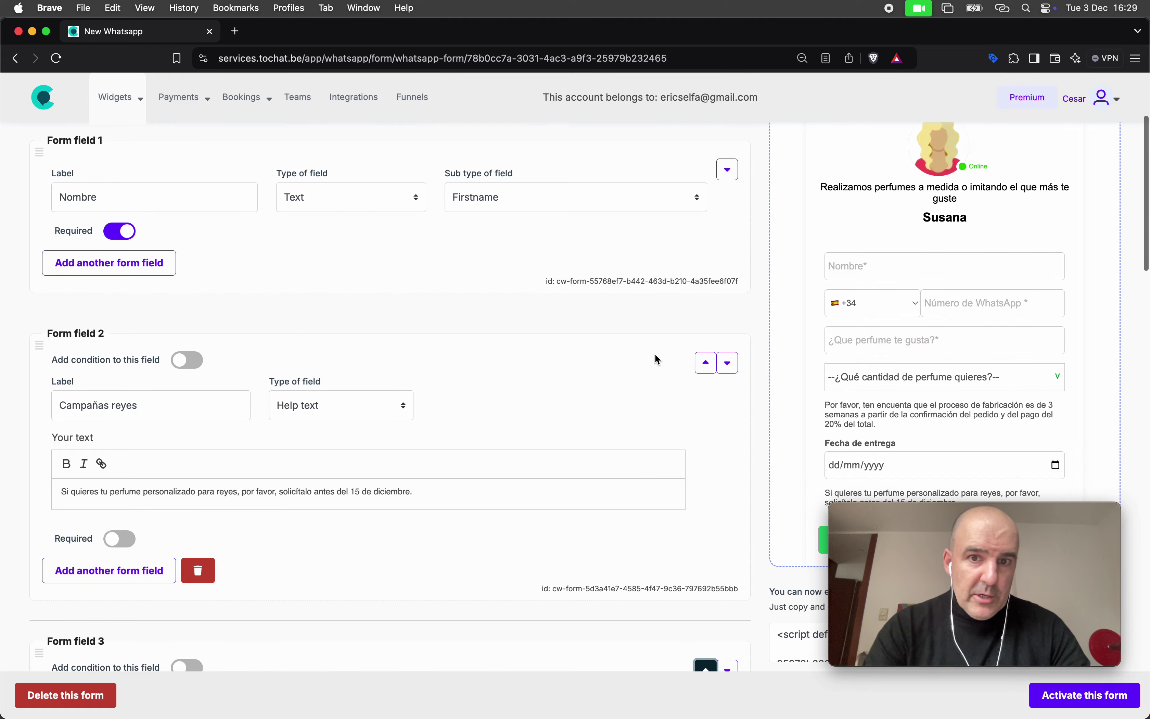
click(706, 392)
scroll(629, 357, up, 4)
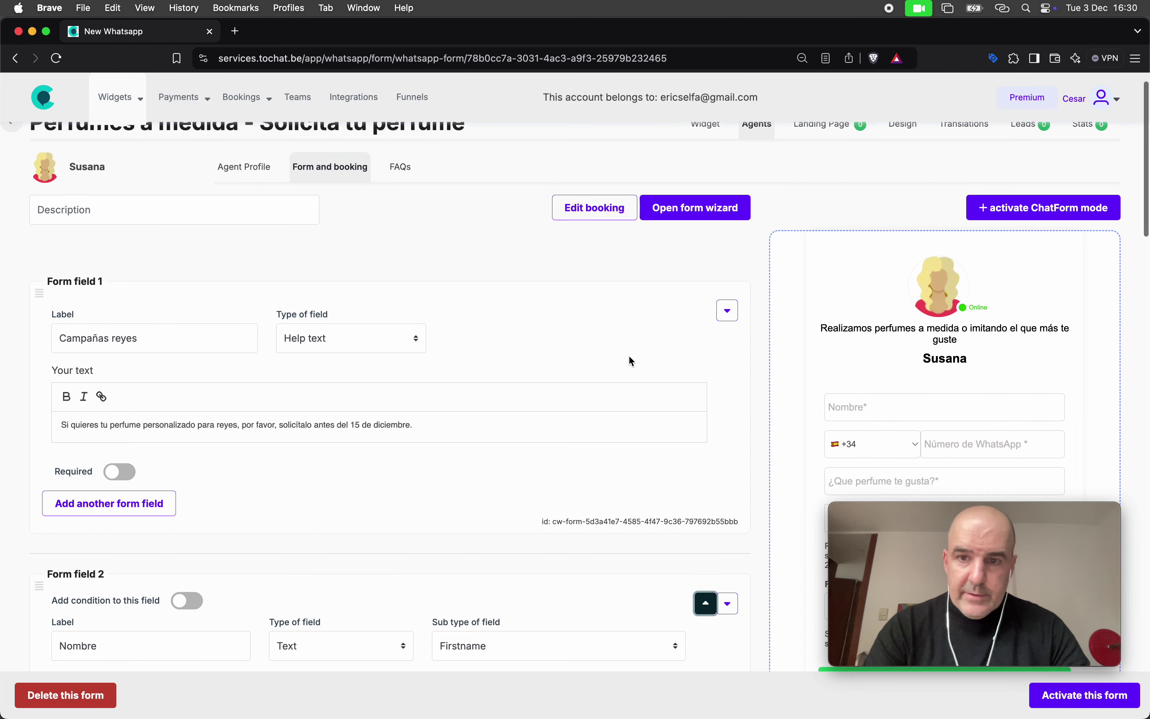
scroll(629, 360, down, 15)
scroll(897, 425, up, 10)
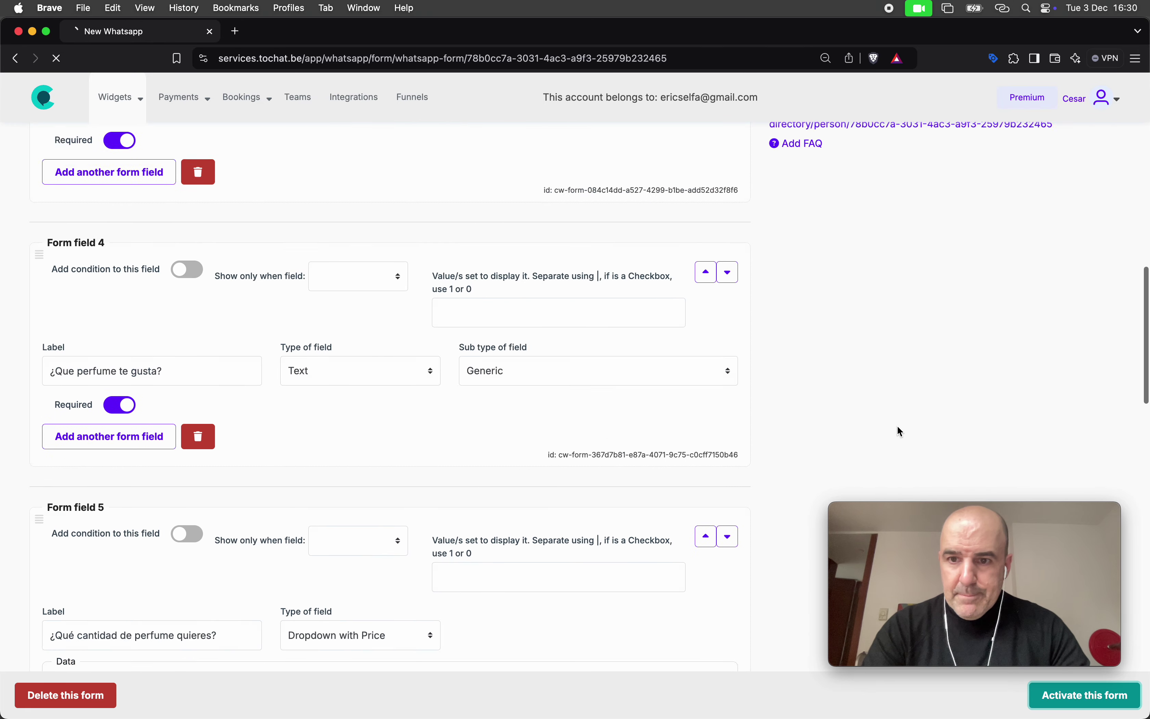
scroll(898, 426, down, 5)
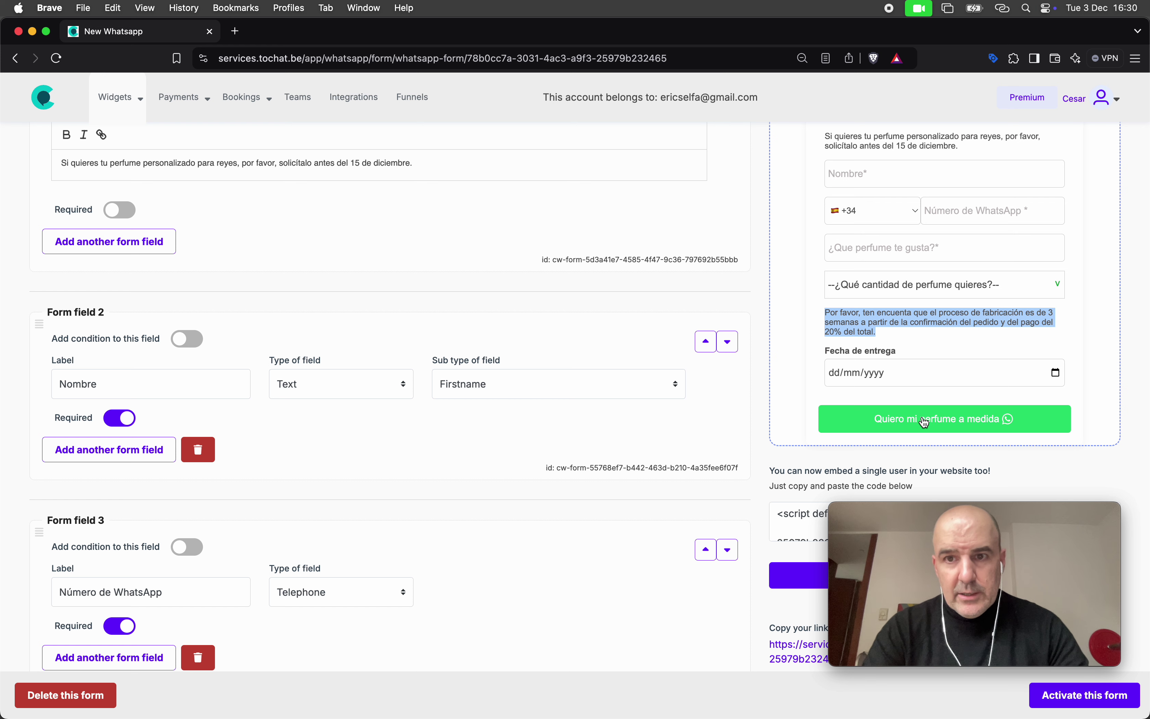
Fill the preview form with a test name, WhatsApp number and perfume preference 'Channel'
scroll(899, 374, up, 1)
click(875, 216)
text(cesar)
key(Tab)
key(Tab)
key(Tab)
text(Carnal)
key(BackSpace)
key(BackSpace)
key(BackSpace)
key(BackSpace)
key(BackSpace)
text(hannel)
key(Tab)
Choose 20ml, set the delivery date to 14 February 2025, and submit the request
click(989, 334)
click(991, 355)
click(906, 426)
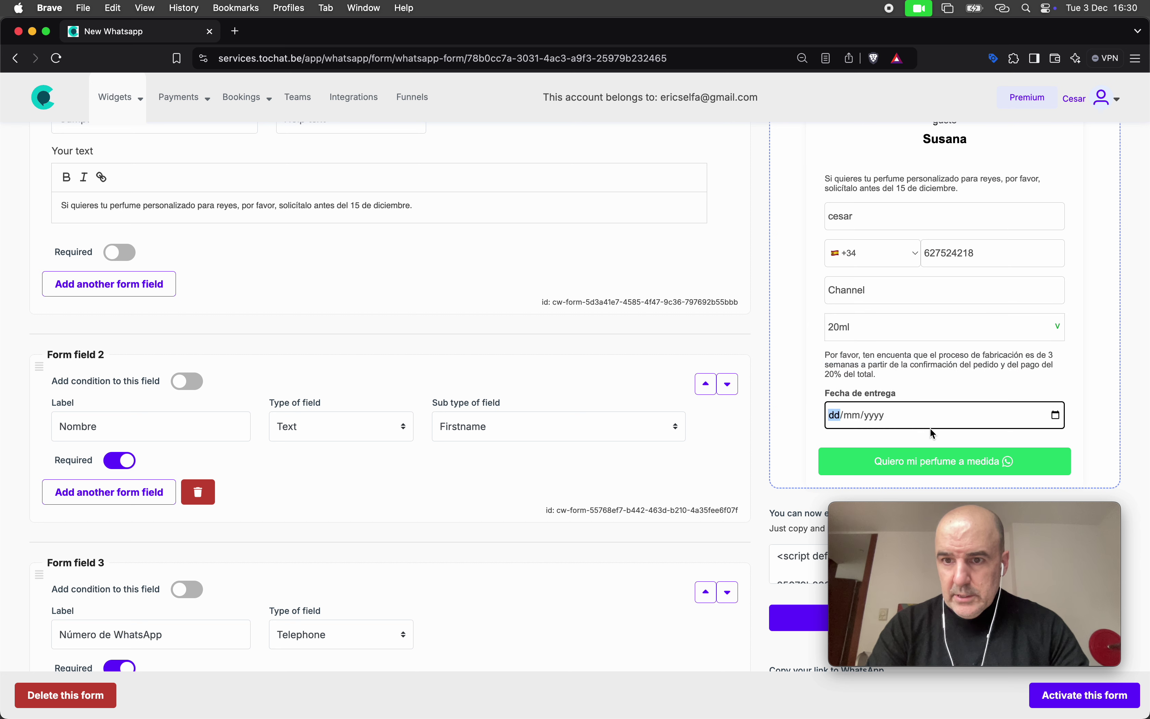
click(1056, 414)
click(945, 443)
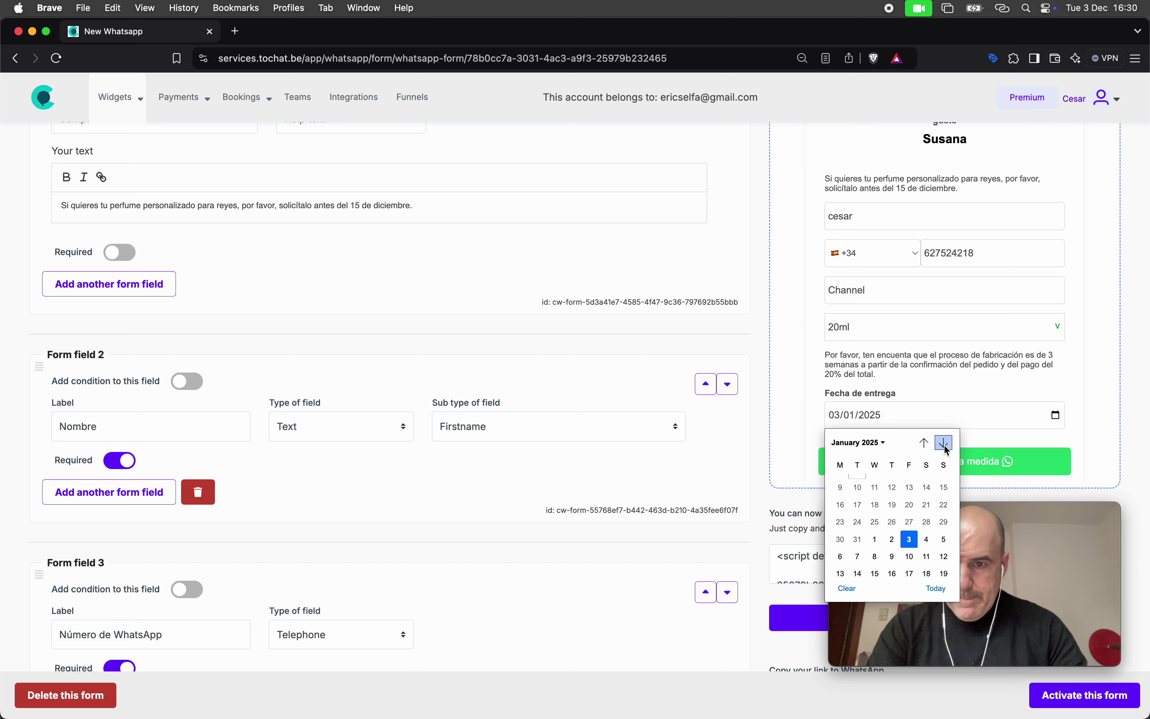
click(875, 510)
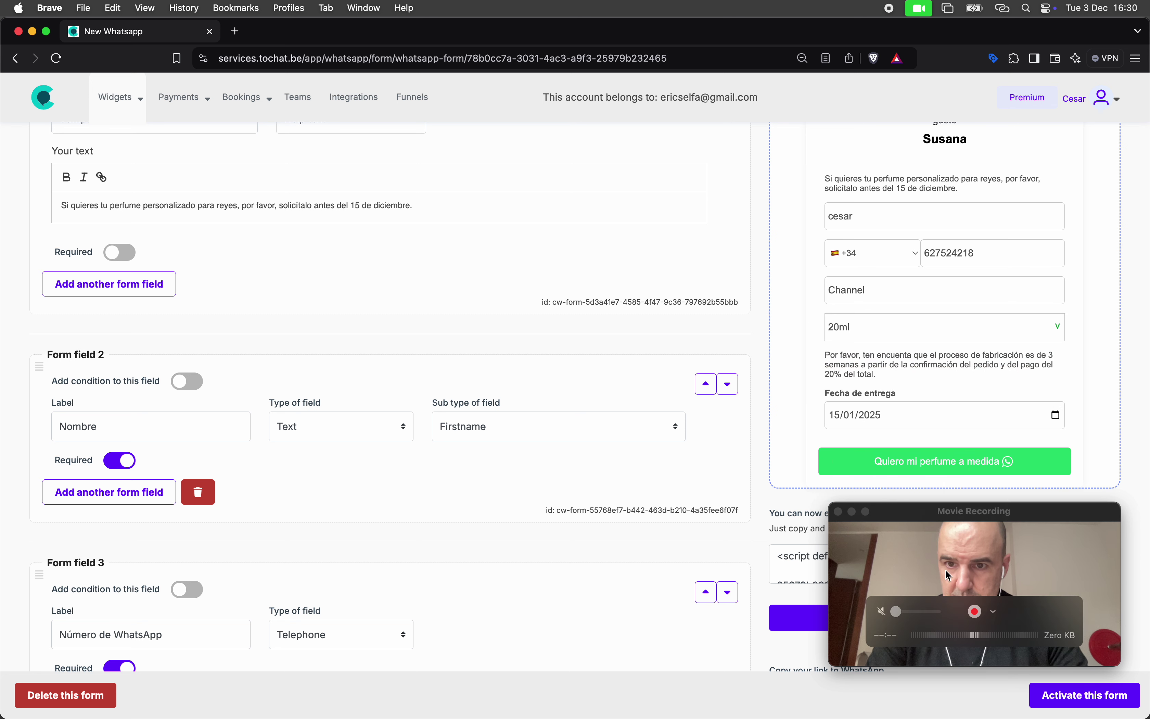
click(1055, 416)
click(944, 444)
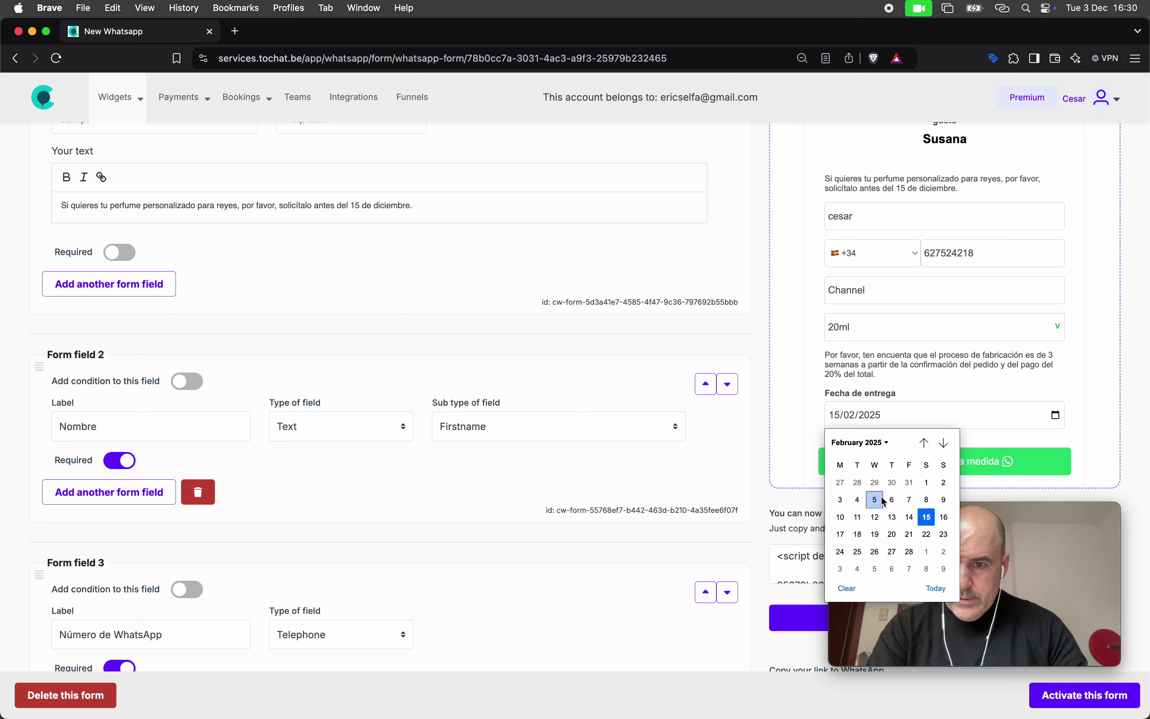
click(910, 517)
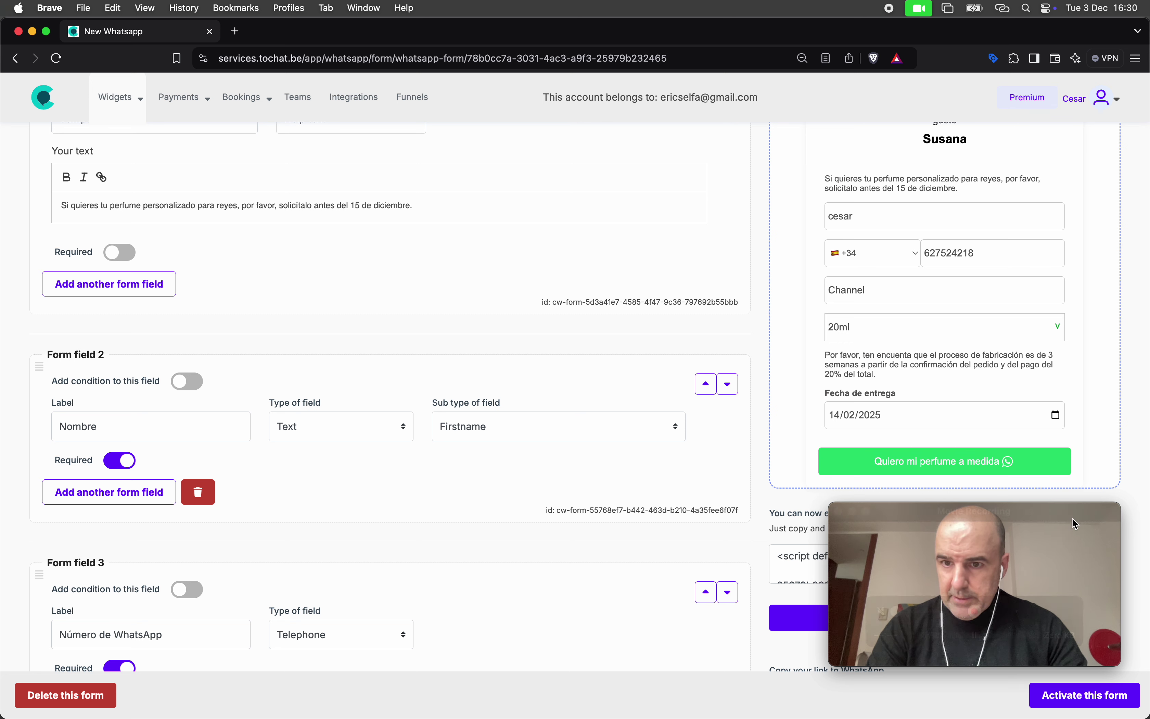
click(978, 470)
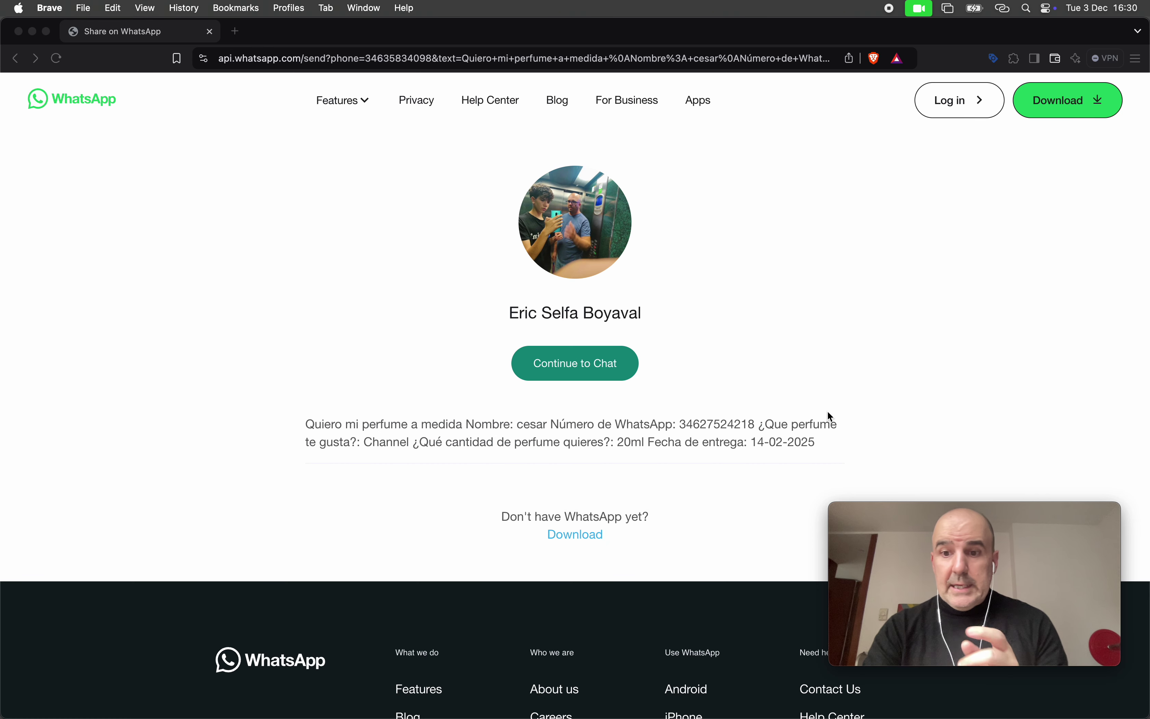
Open the chat in WhatsApp desktop and send the prefilled Channel, 20ml, 14-02-2025 order
click(306, 321)
click(15, 58)
mouse_move(641, 693)
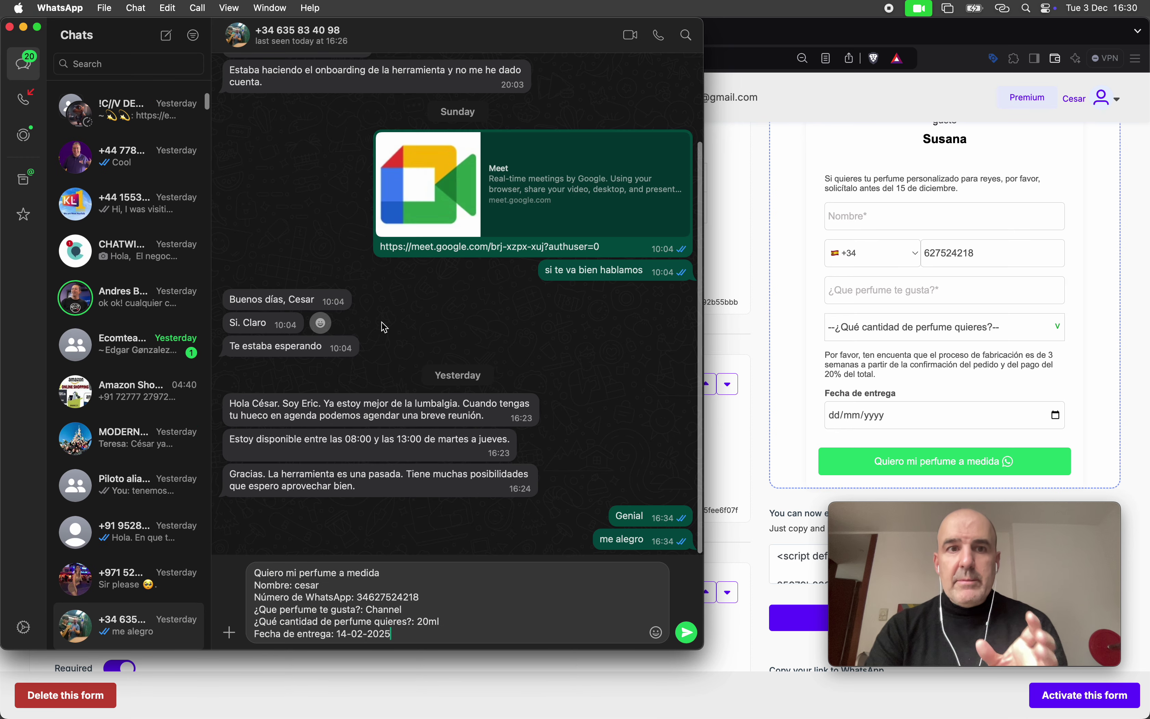
key(Return)
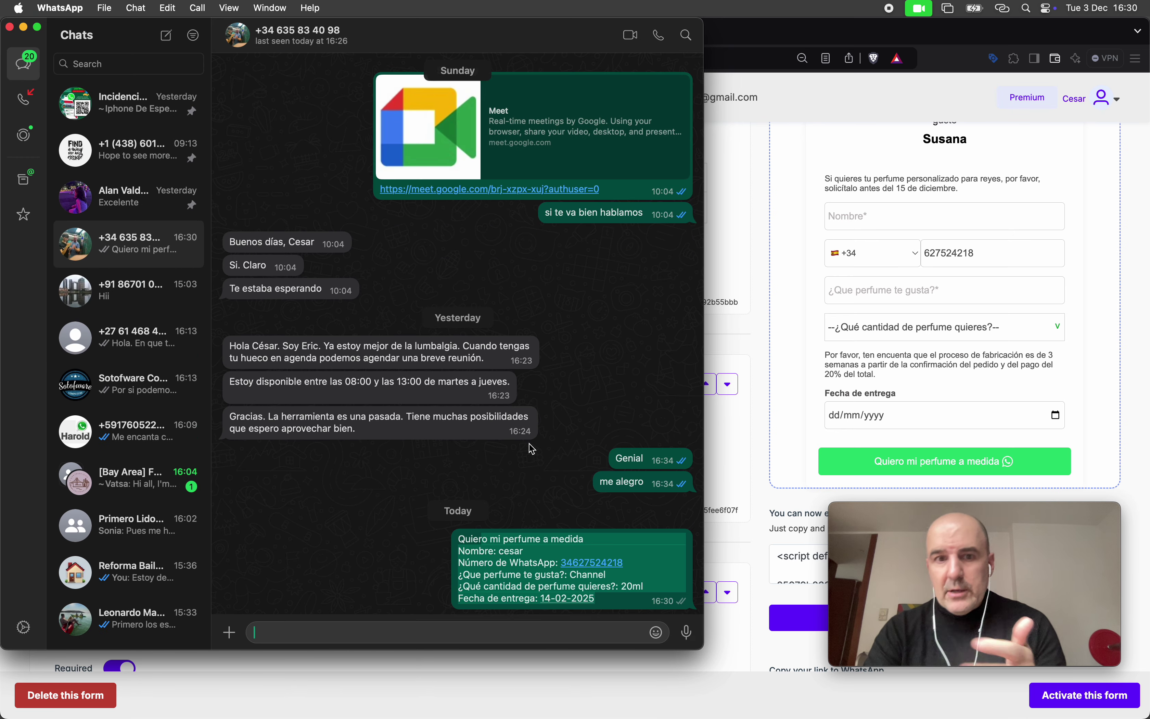
Open the widget's Leads tab and review the new lead's submitted form answers
click(784, 364)
scroll(784, 364, up, 5)
click(1023, 158)
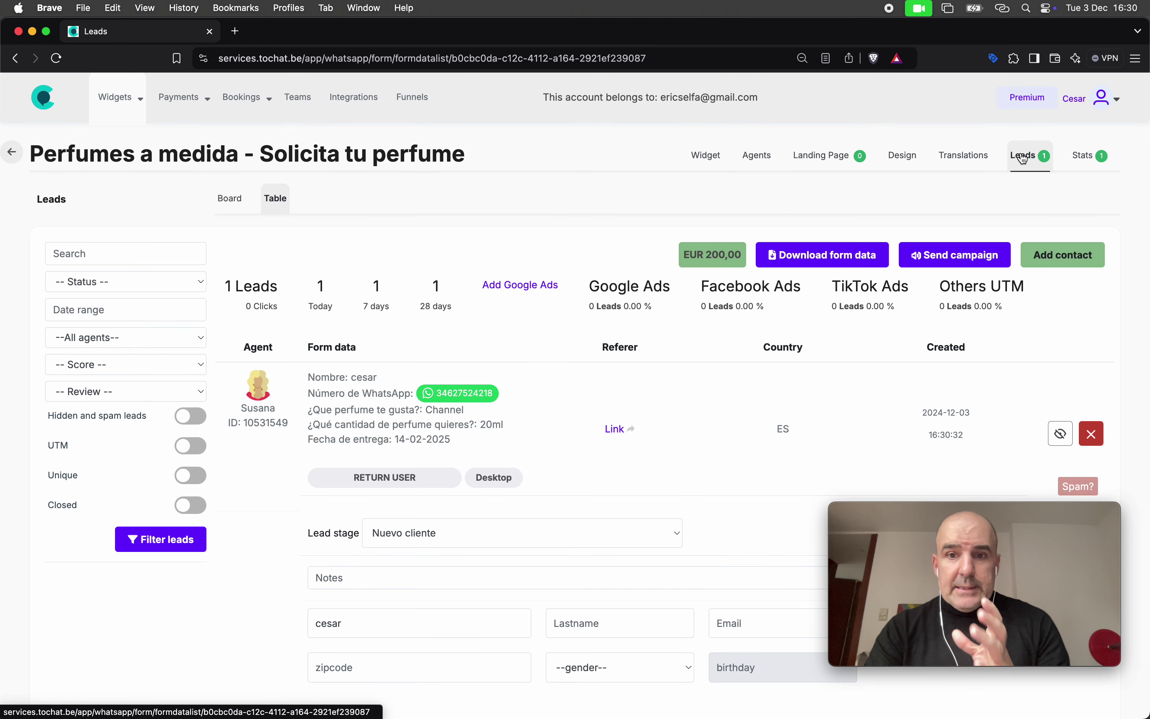
drag(299, 380, 485, 448)
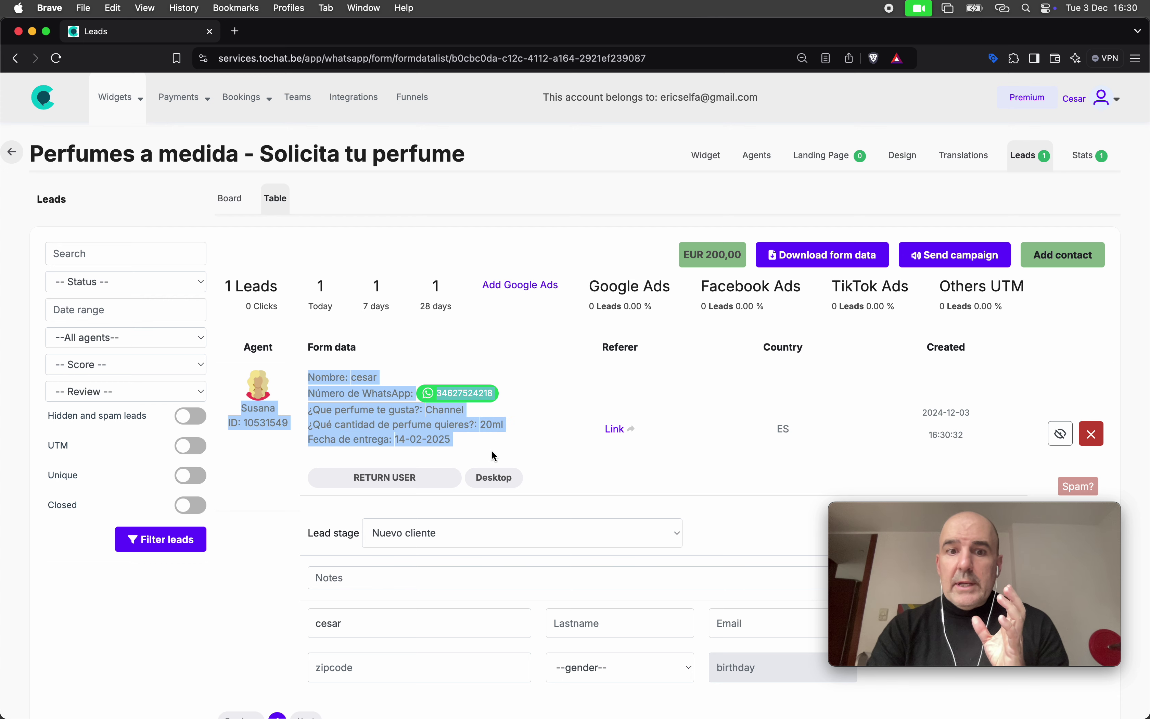
click(498, 448)
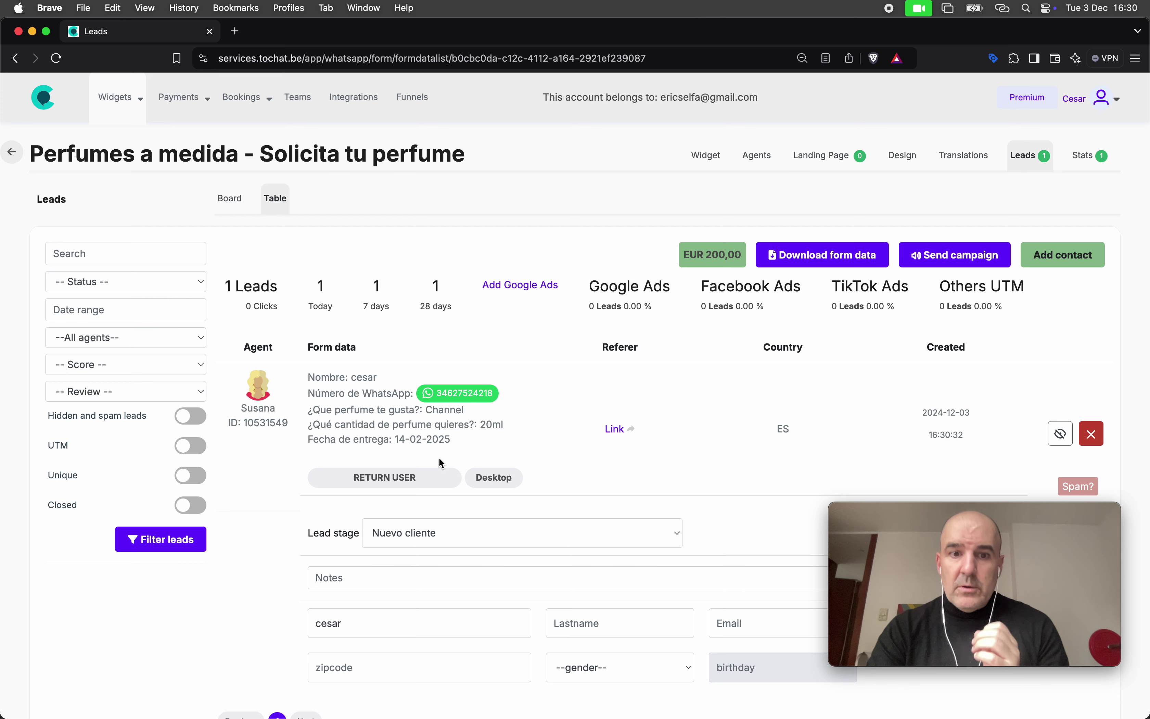
scroll(387, 457, down, 3)
click(389, 417)
Set the lead stage to Pago pendiente and add the 'Cliente confirmado' San Valentín note
click(377, 371)
click(415, 404)
click(434, 409)
text(Cliente confirmado)
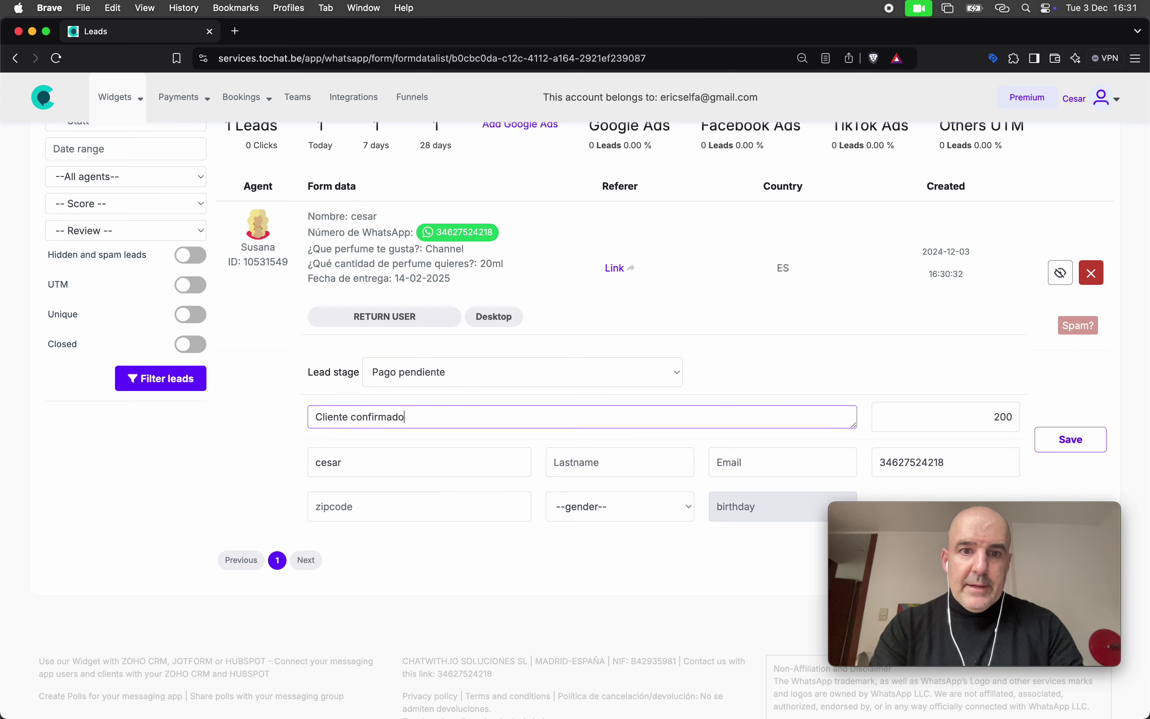
text(. Quiere su perfime para san vela)
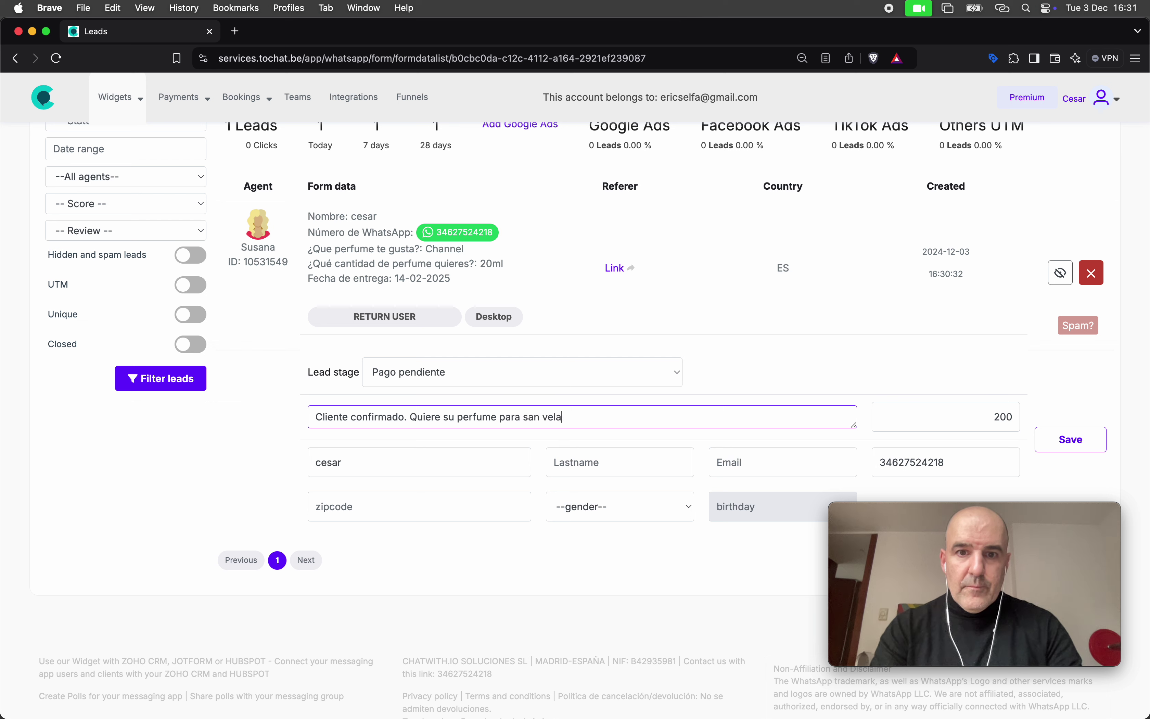
key(BackSpace)
key(BackSpace)
key(BackSpace)
text(alentín.)
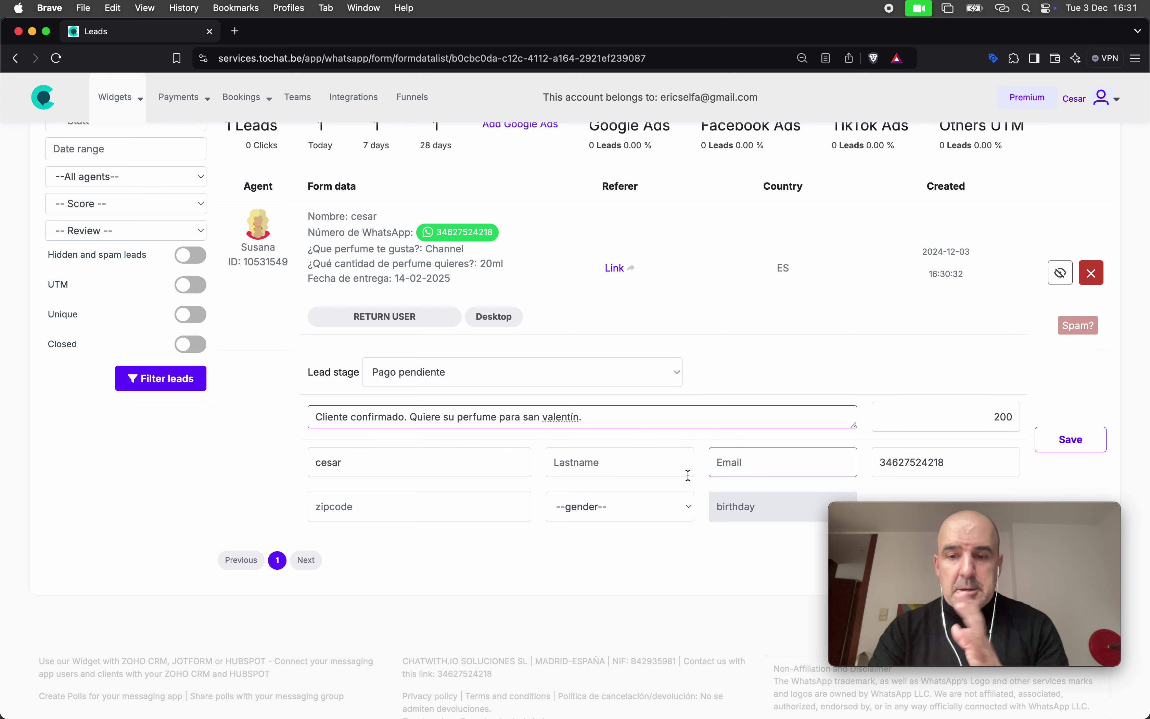
Set the lead's gender to male, save the lead, and switch to the funnel board
click(573, 511)
click(580, 521)
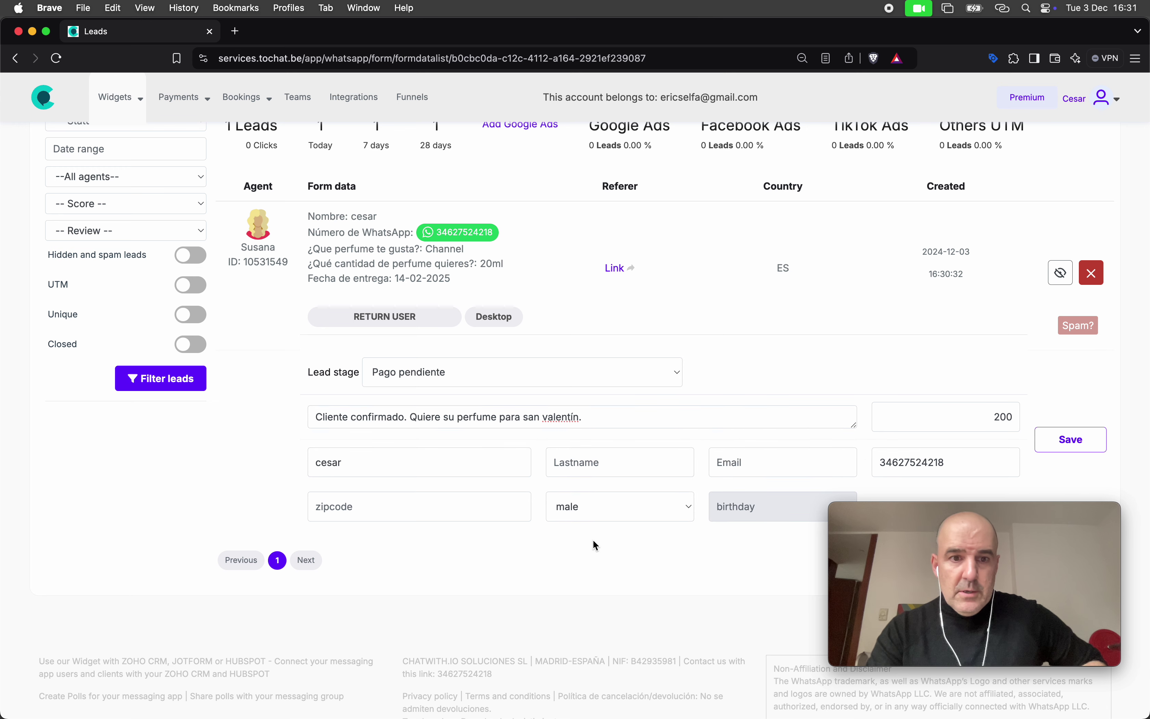
click(456, 505)
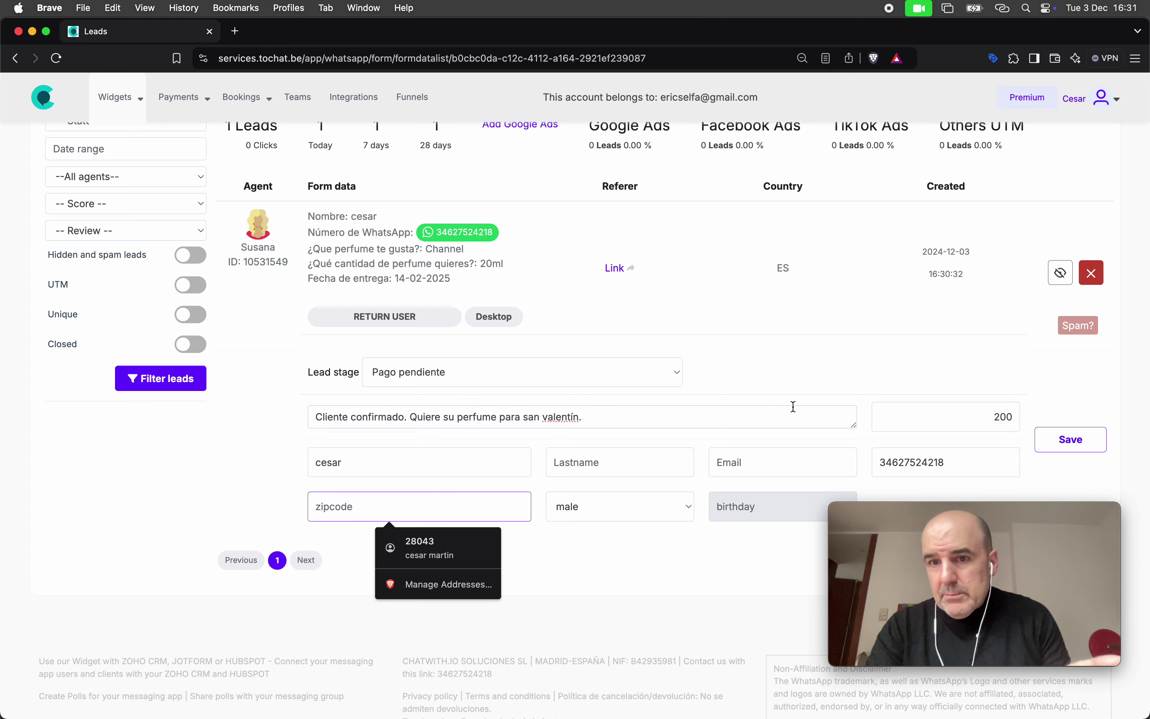
click(1071, 439)
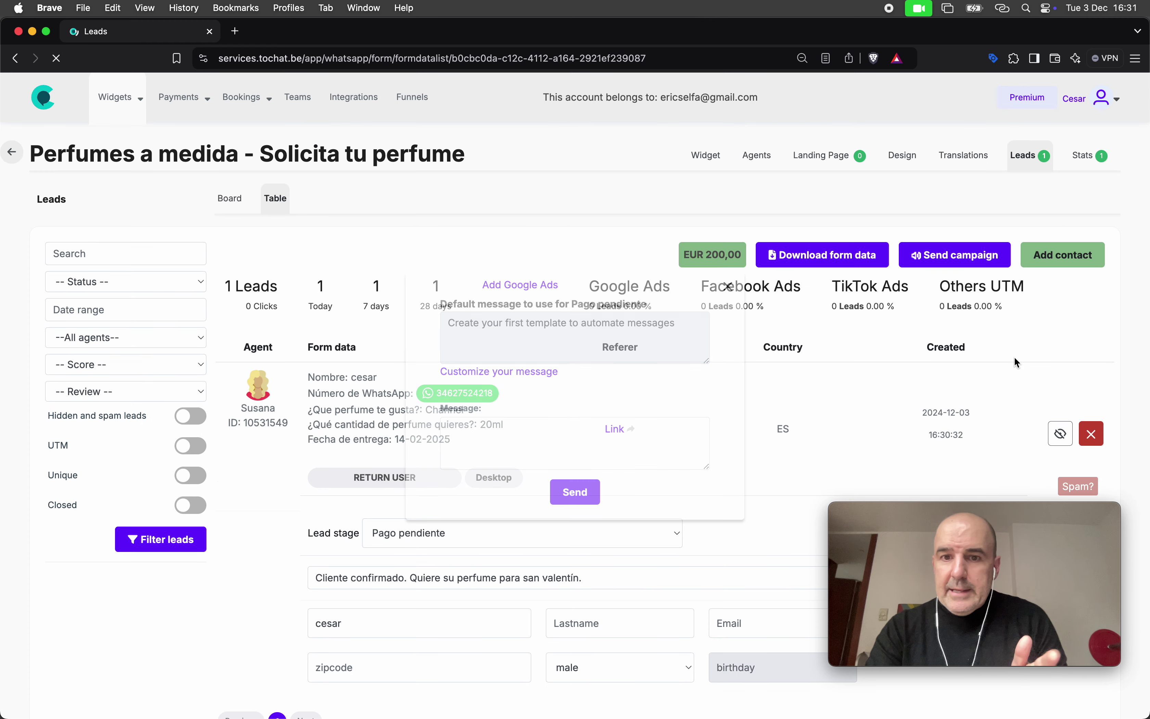
click(727, 286)
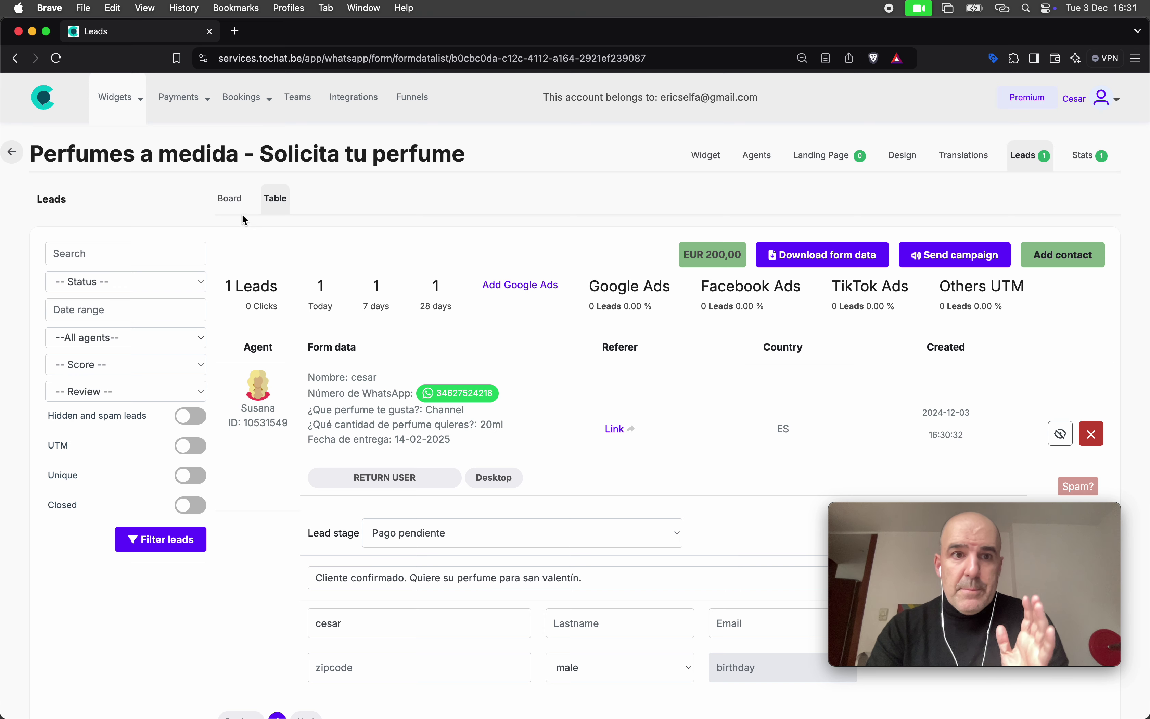
click(227, 200)
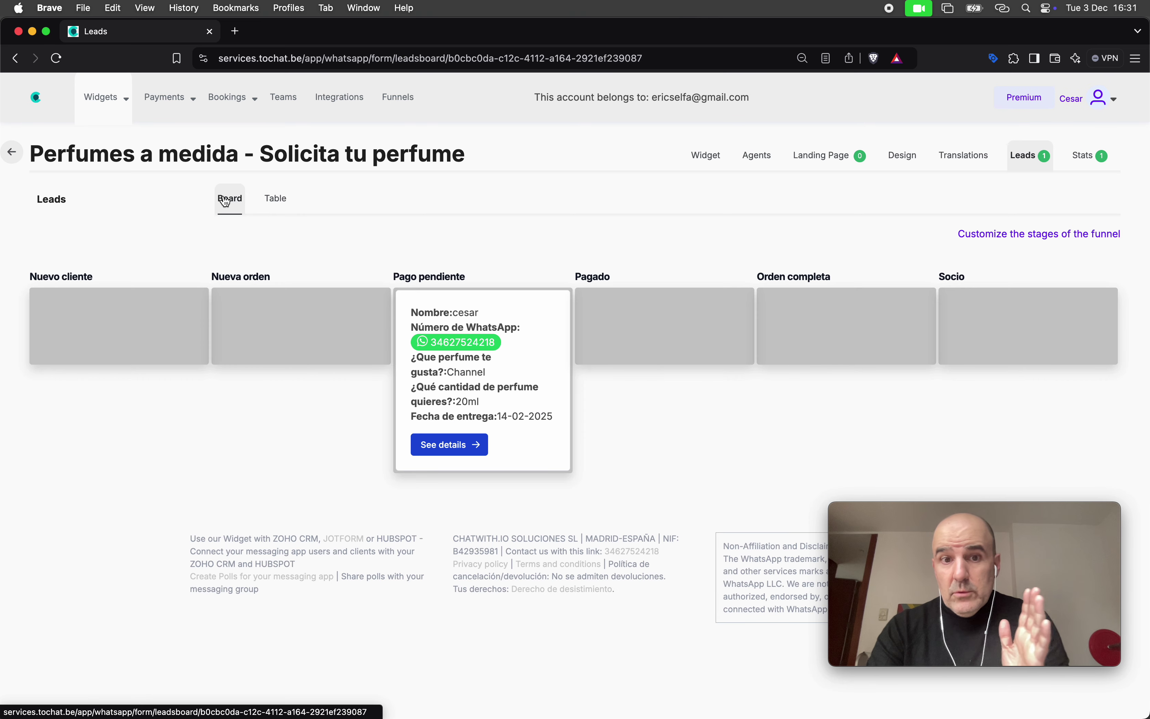
Drag the lead card through Nueva orden and Pago pendiente, drop it in Nuevo cliente, then return to Table
drag(413, 361, 295, 363)
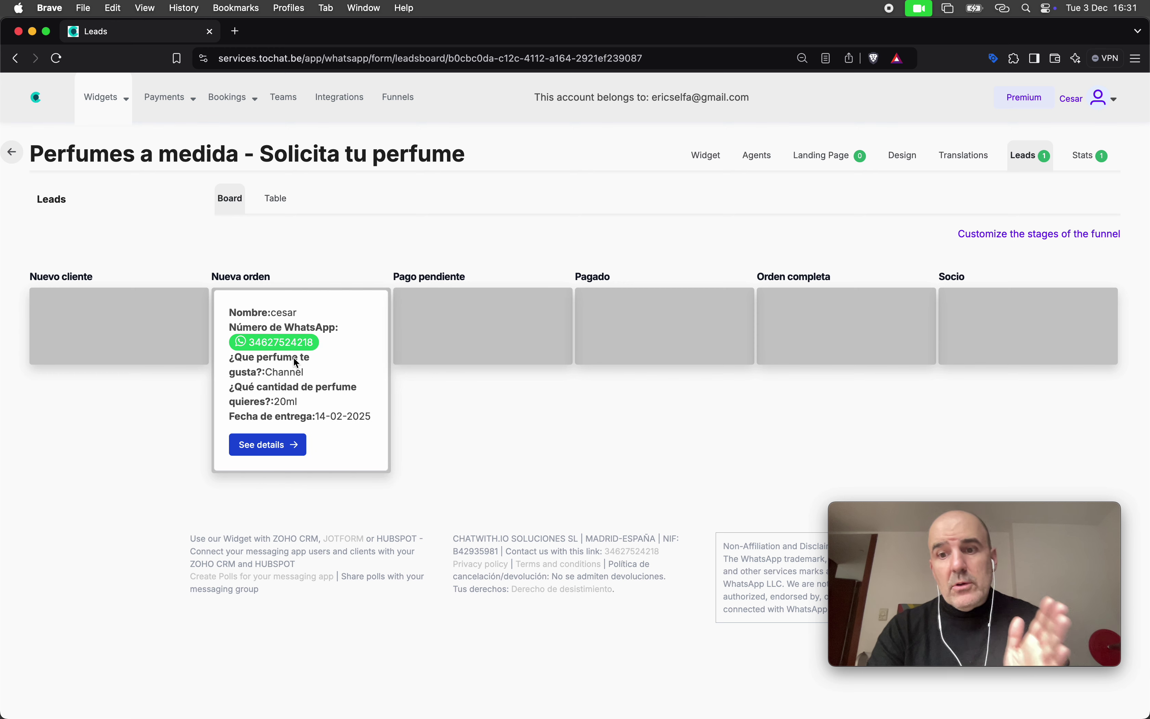
drag(279, 354, 419, 357)
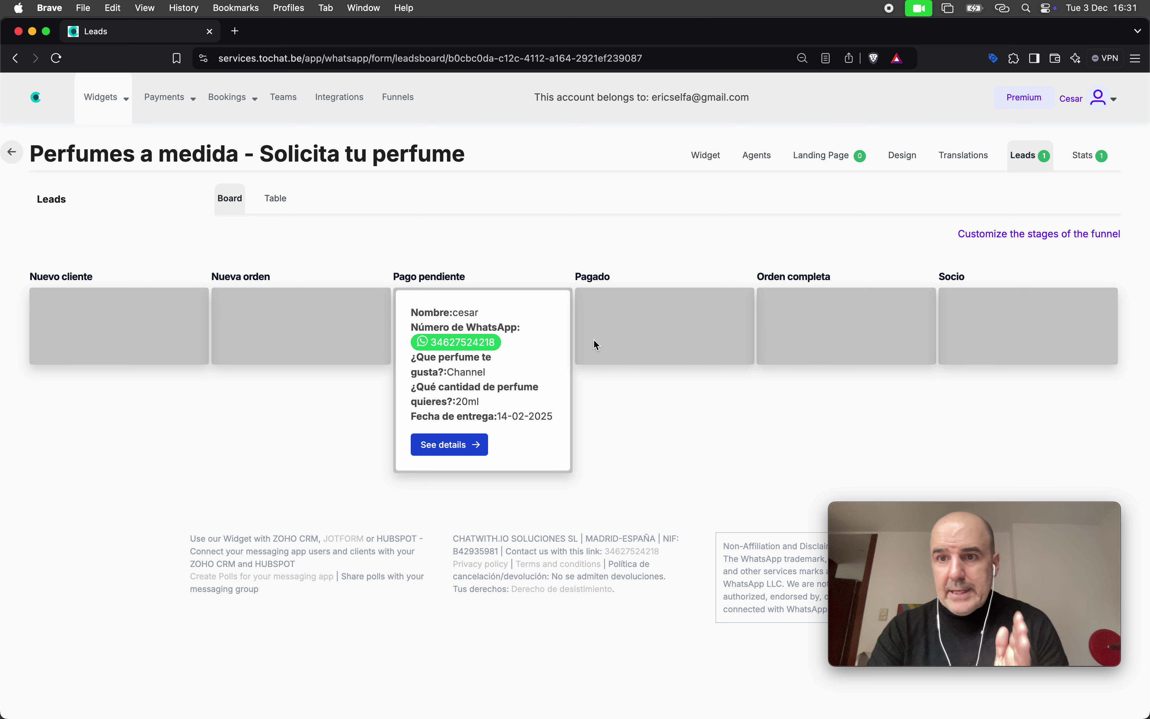
click(997, 237)
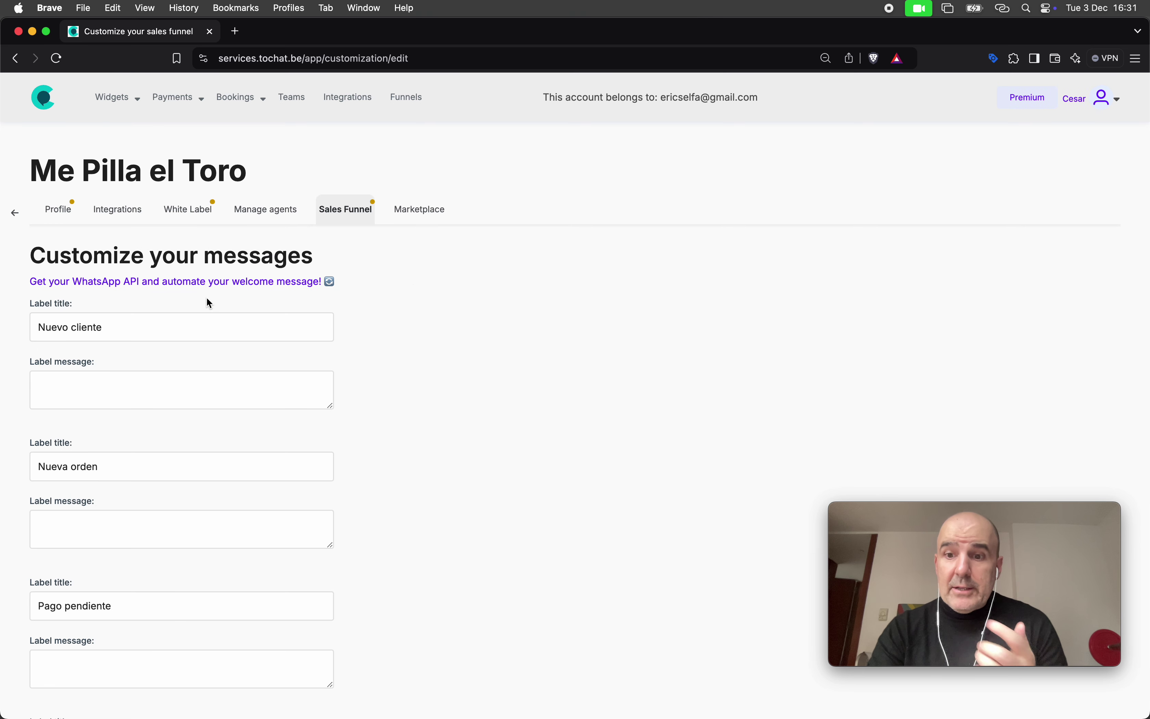
click(14, 59)
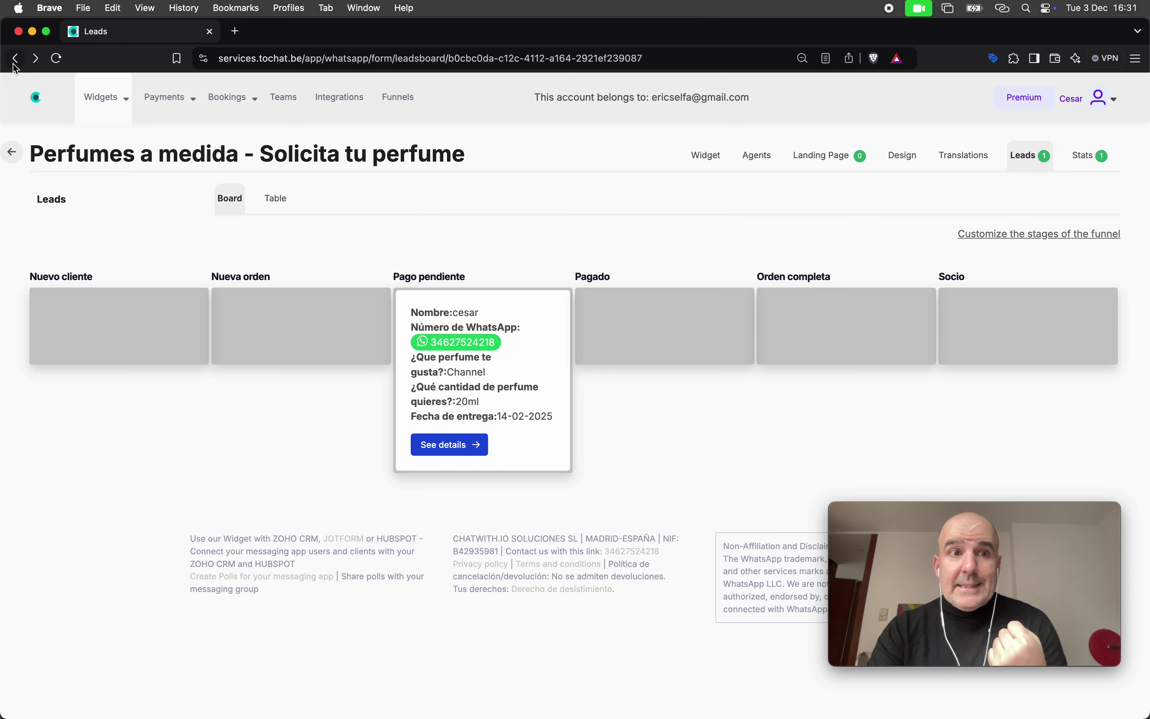
drag(471, 323, 367, 324)
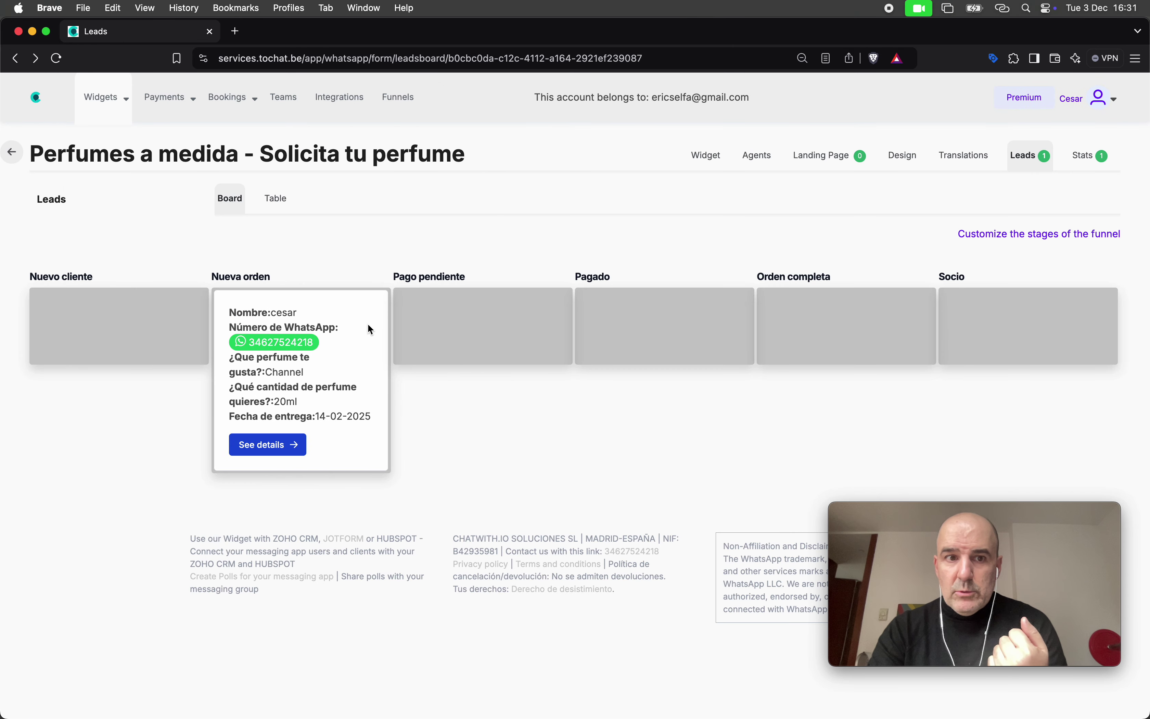
drag(242, 345, 143, 355)
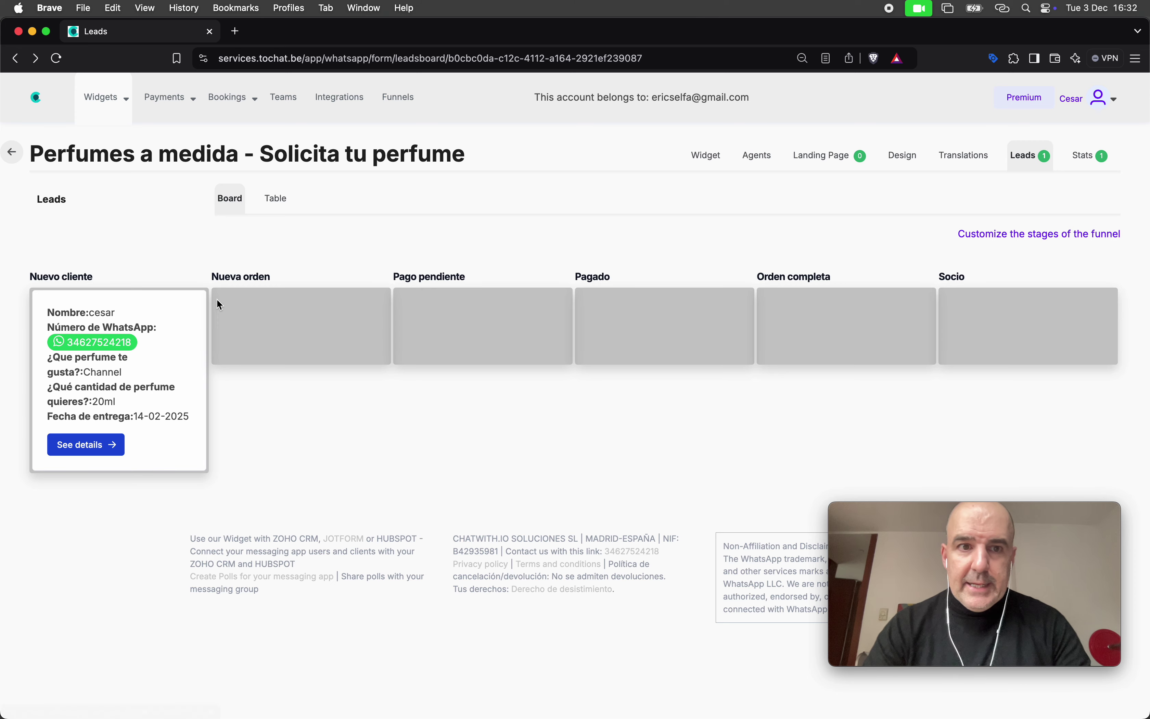
click(276, 199)
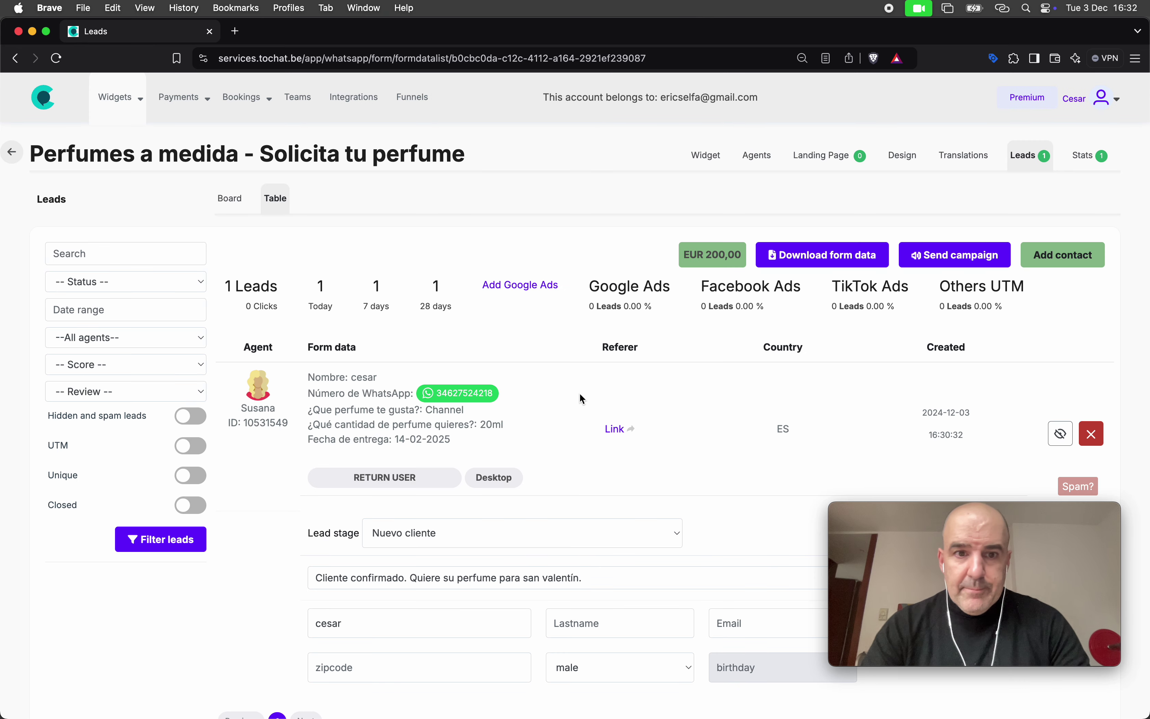
Review the lead's form data, including delivery day 14, and keep its stage at Nuevo cliente
drag(307, 383, 488, 441)
click(508, 440)
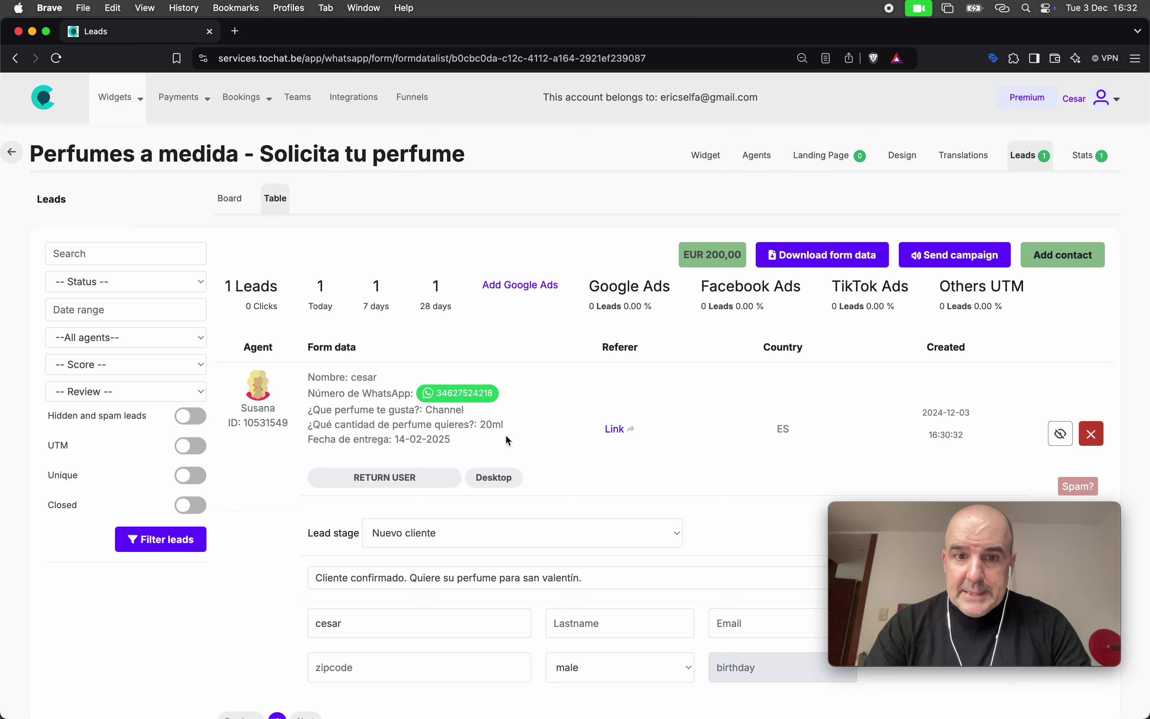
drag(347, 401, 402, 440)
double_click(399, 438)
click(474, 458)
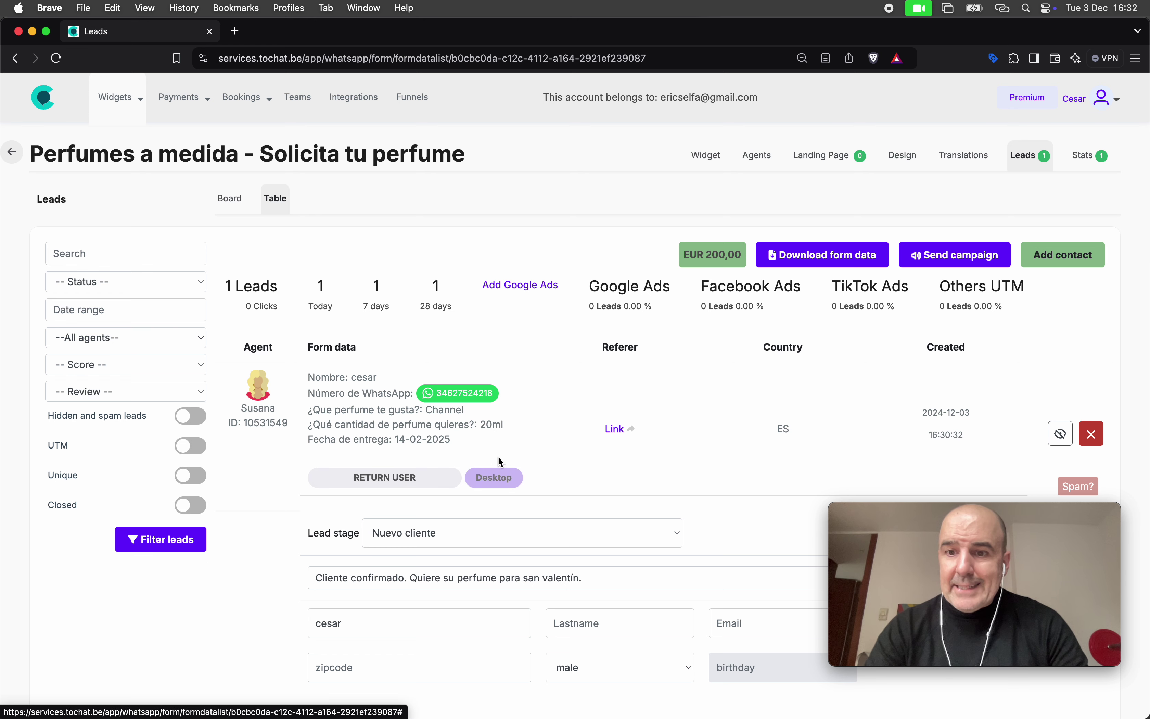
scroll(499, 460, down, 3)
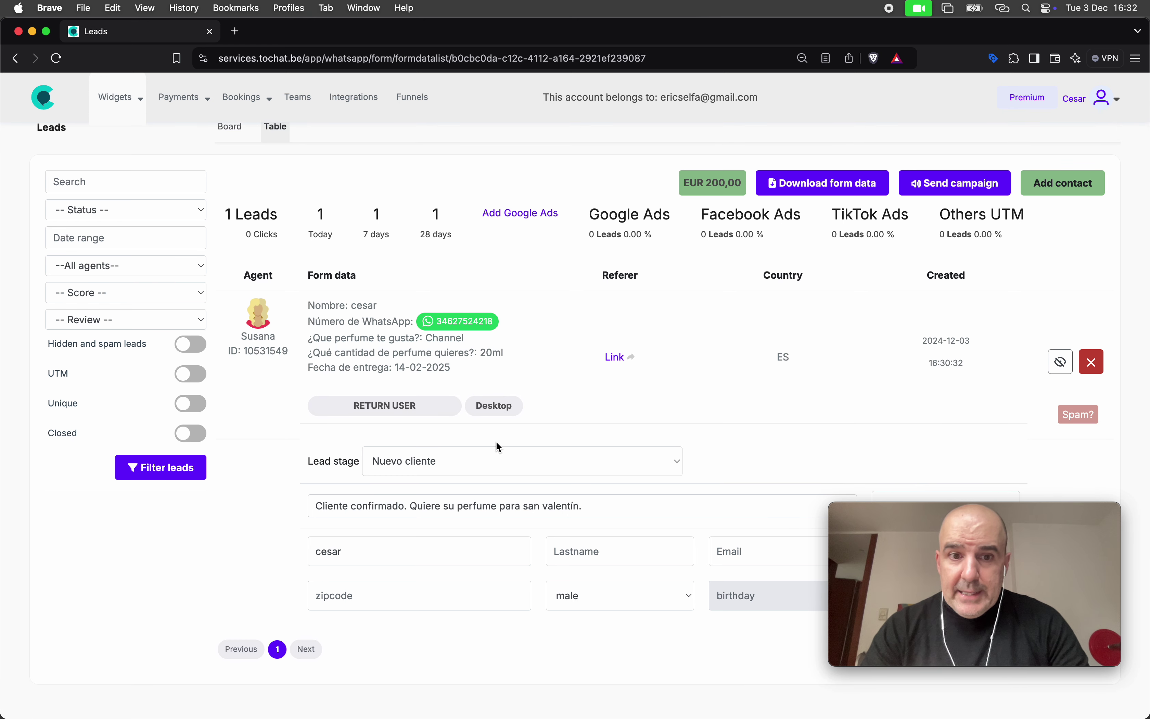
scroll(451, 418, down, 4)
click(411, 365)
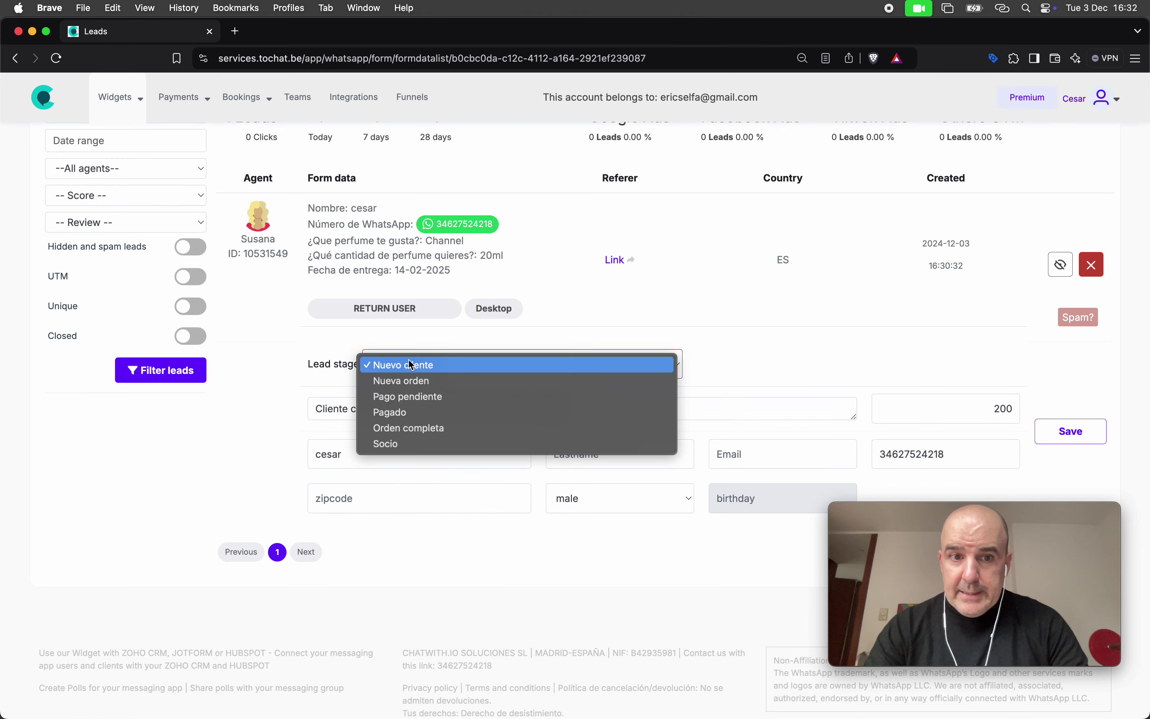
click(571, 371)
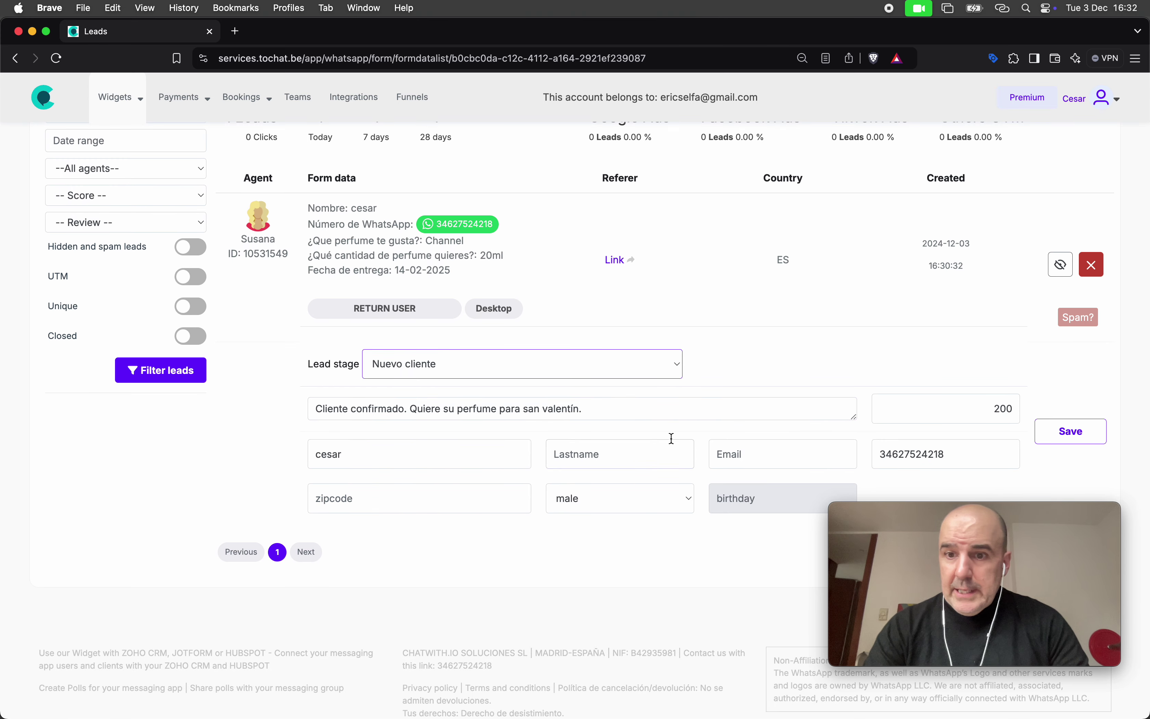
Check the lead's Nuevo cliente default contact message and close the popup
scroll(750, 369, up, 5)
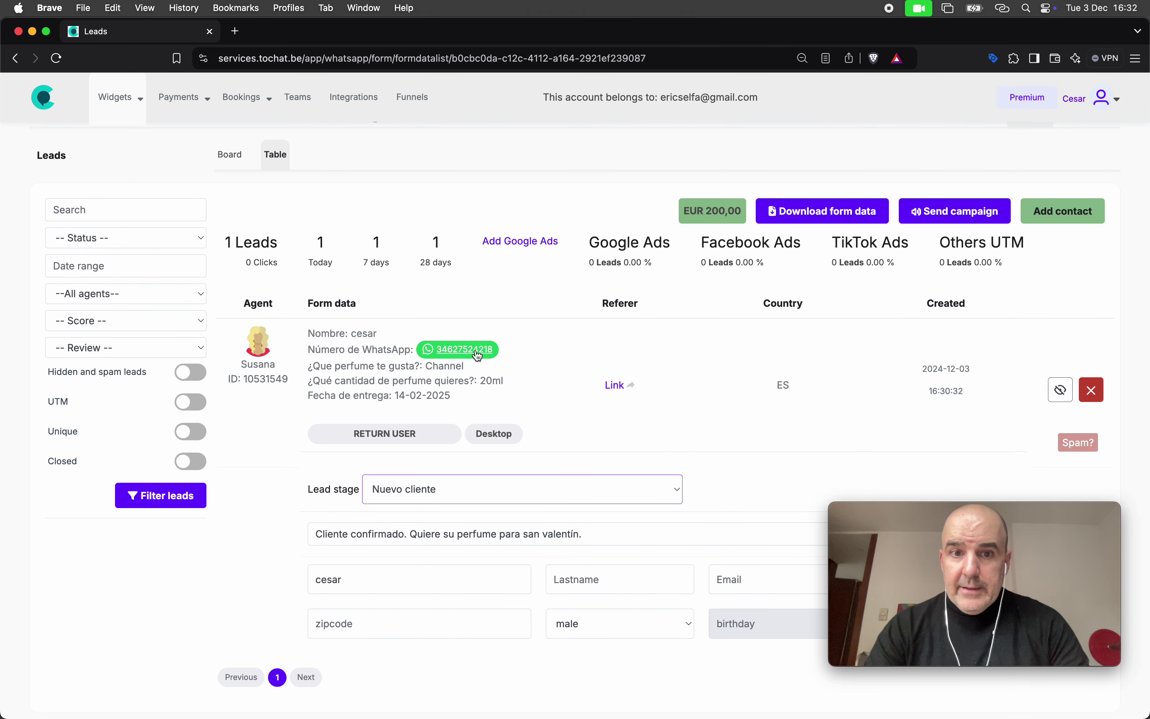
click(478, 355)
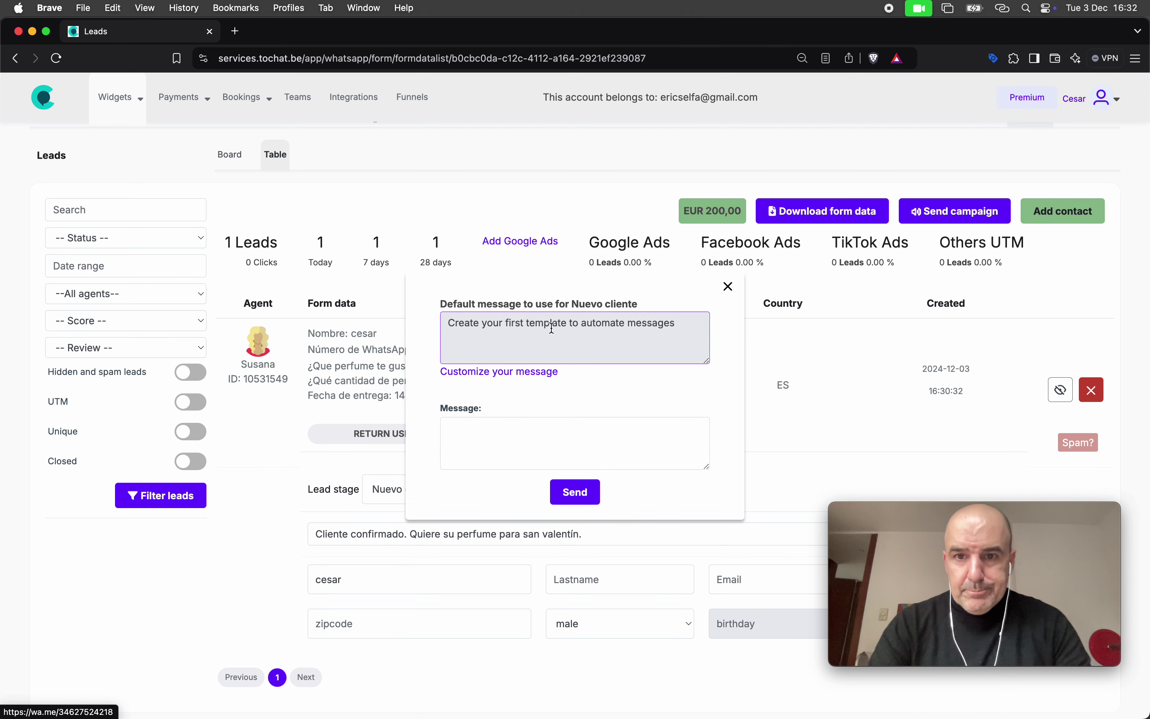
click(730, 286)
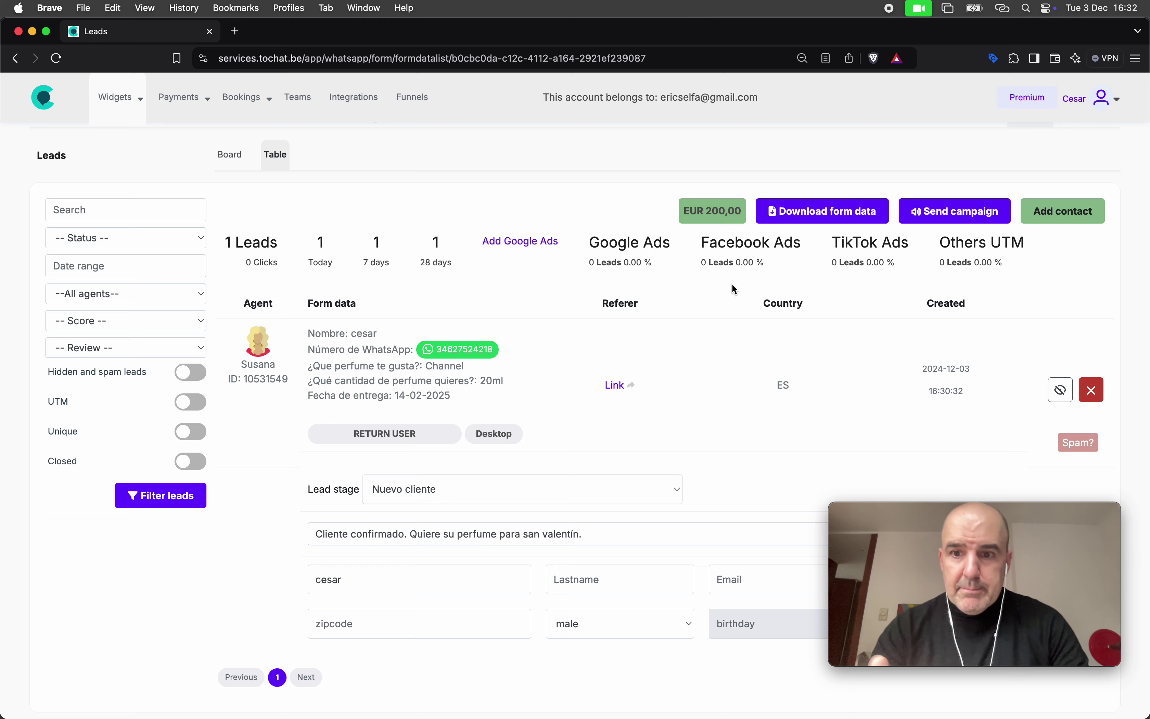
scroll(732, 285, up, 2)
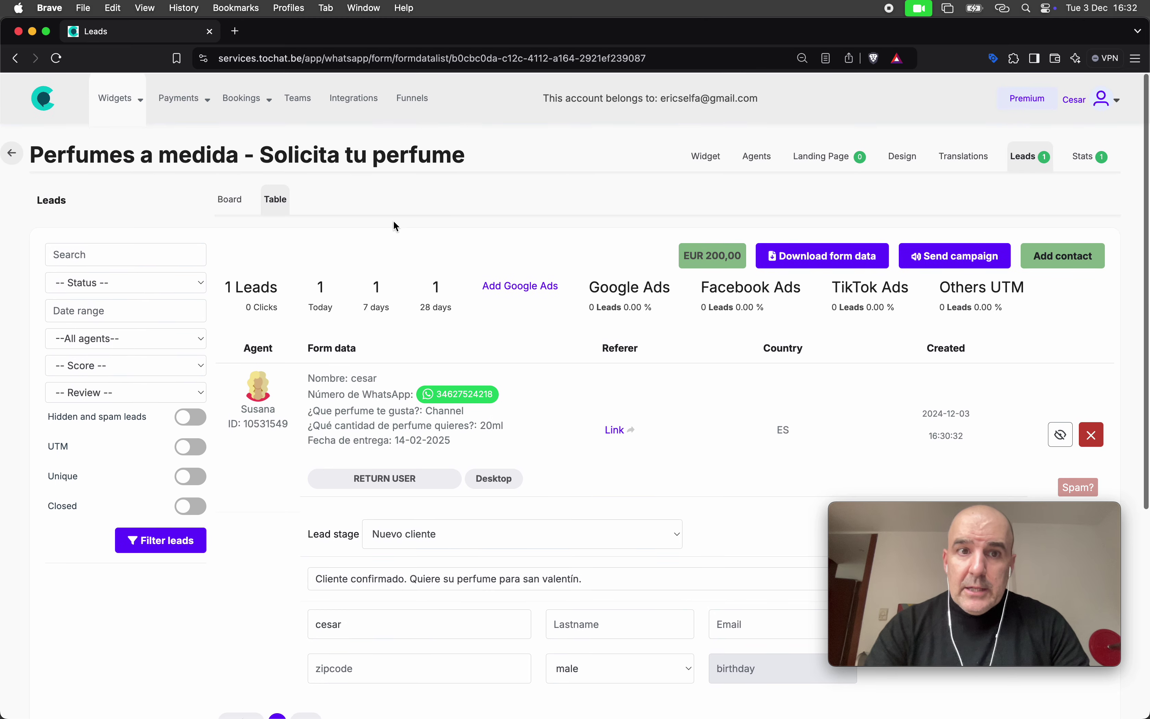
Open the widget's Landing Page settings and preview the current landing link in a new tab
click(707, 157)
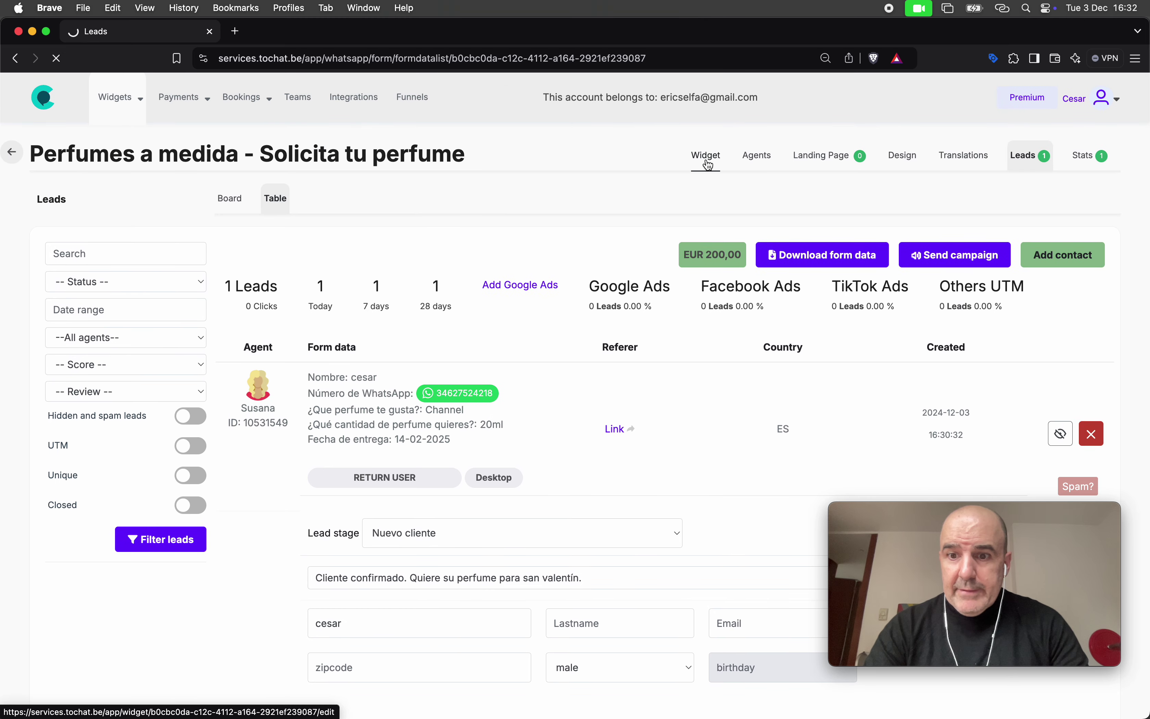
click(831, 164)
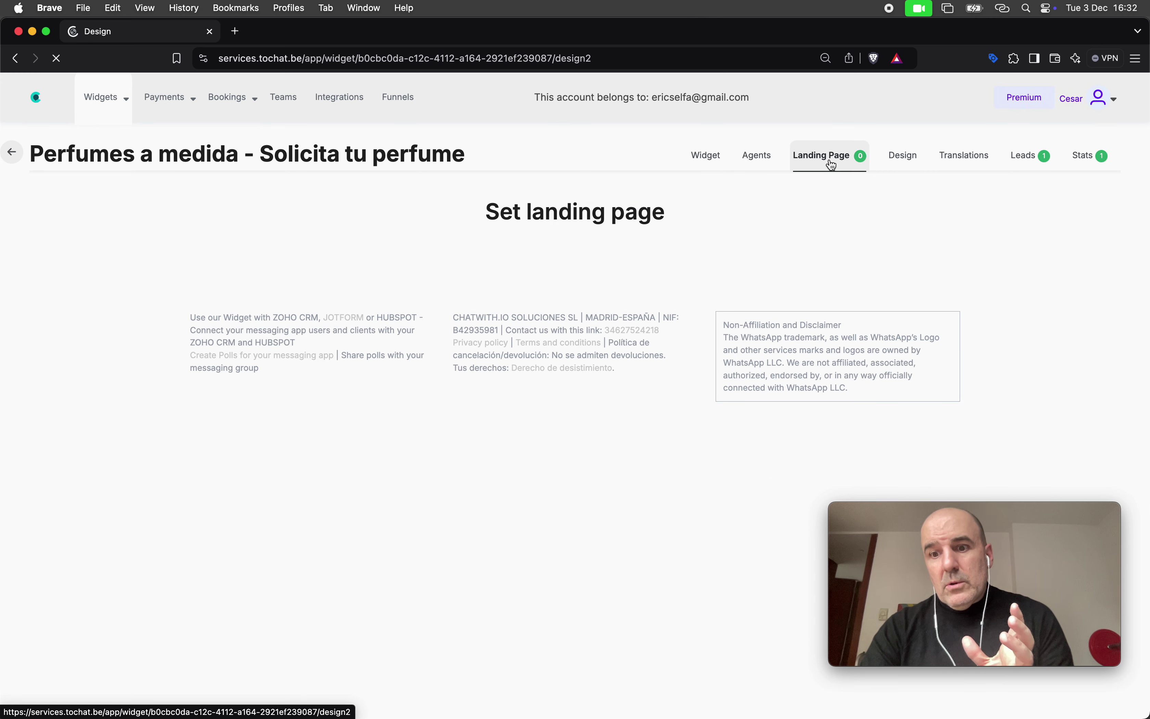
scroll(618, 309, down, 3)
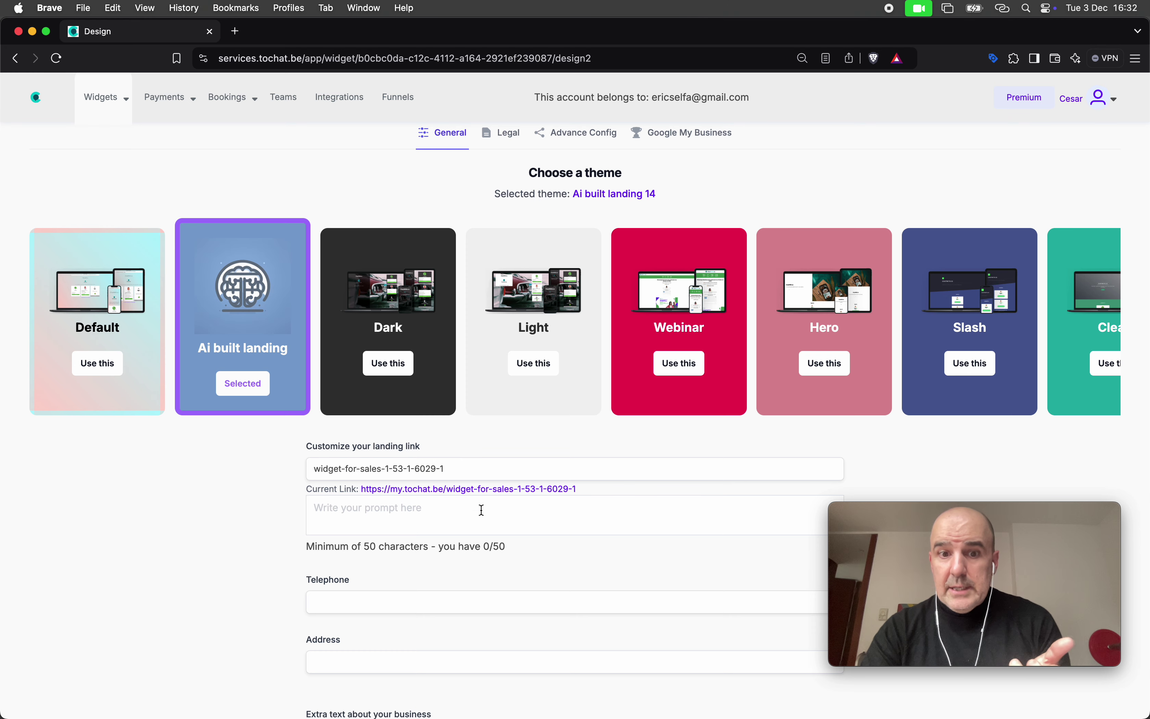
click(480, 490)
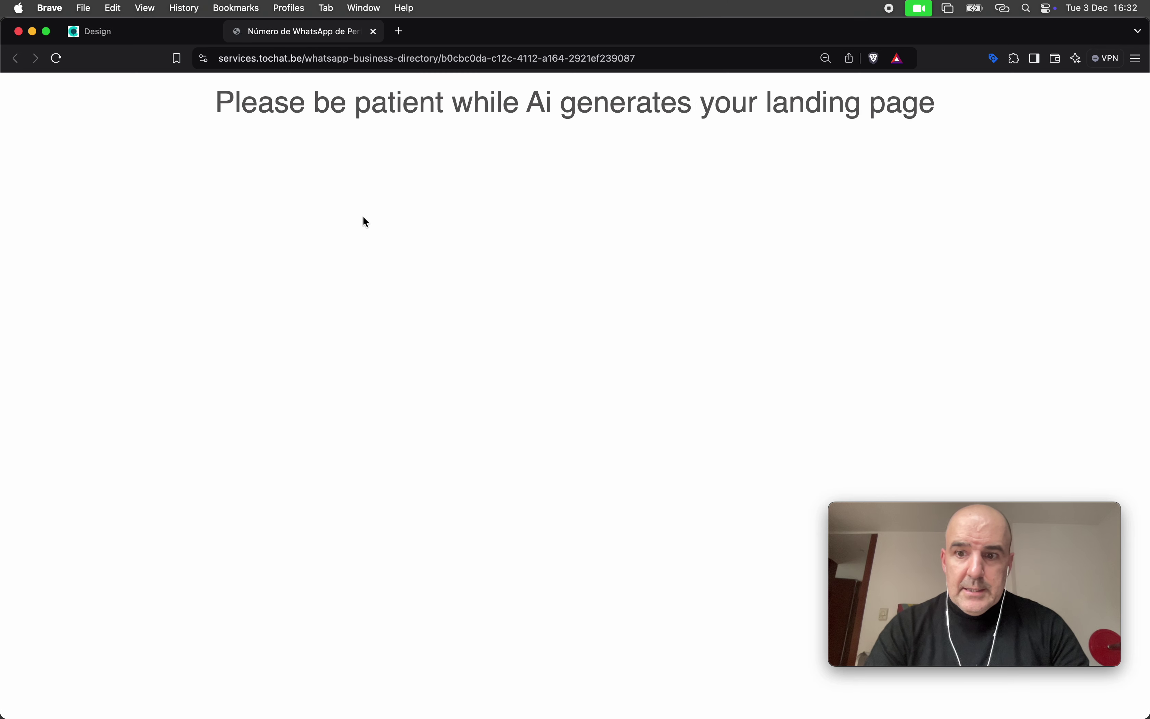
key(super+w)
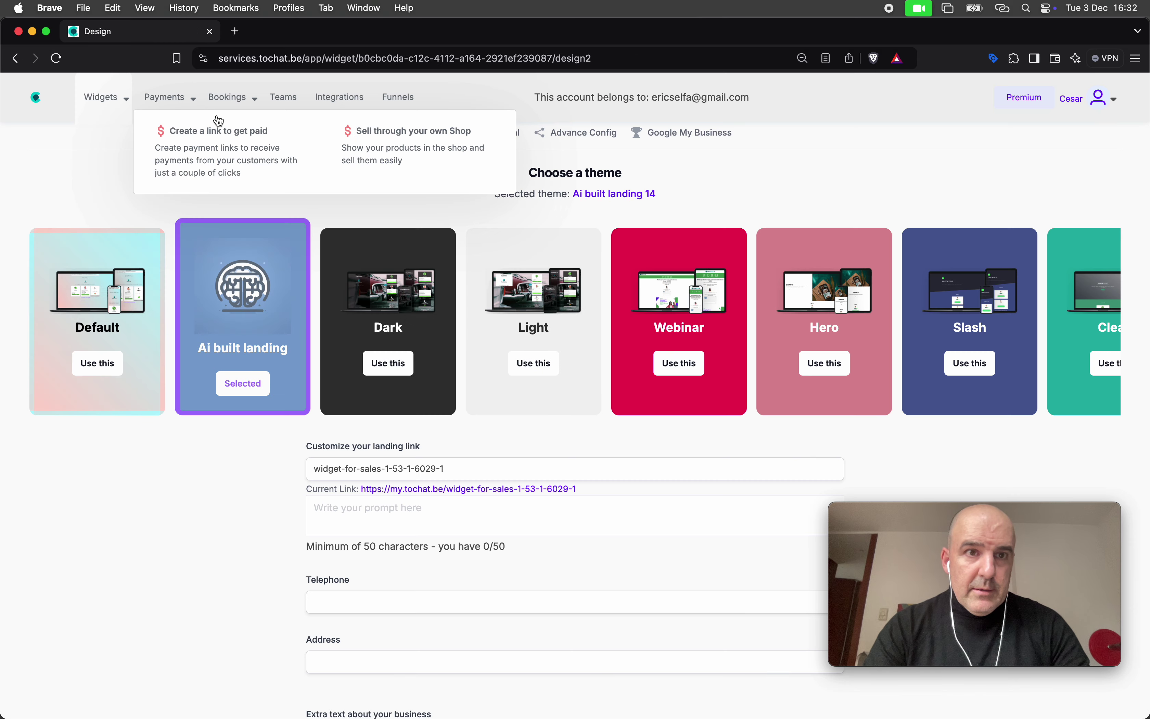
scroll(256, 342, down, 2)
scroll(347, 434, down, 3)
Begin the Ai built landing prompt with 'Somos una empresa que confecciona perfumes a medida'
click(351, 333)
text(Somos una empresa que confecc)
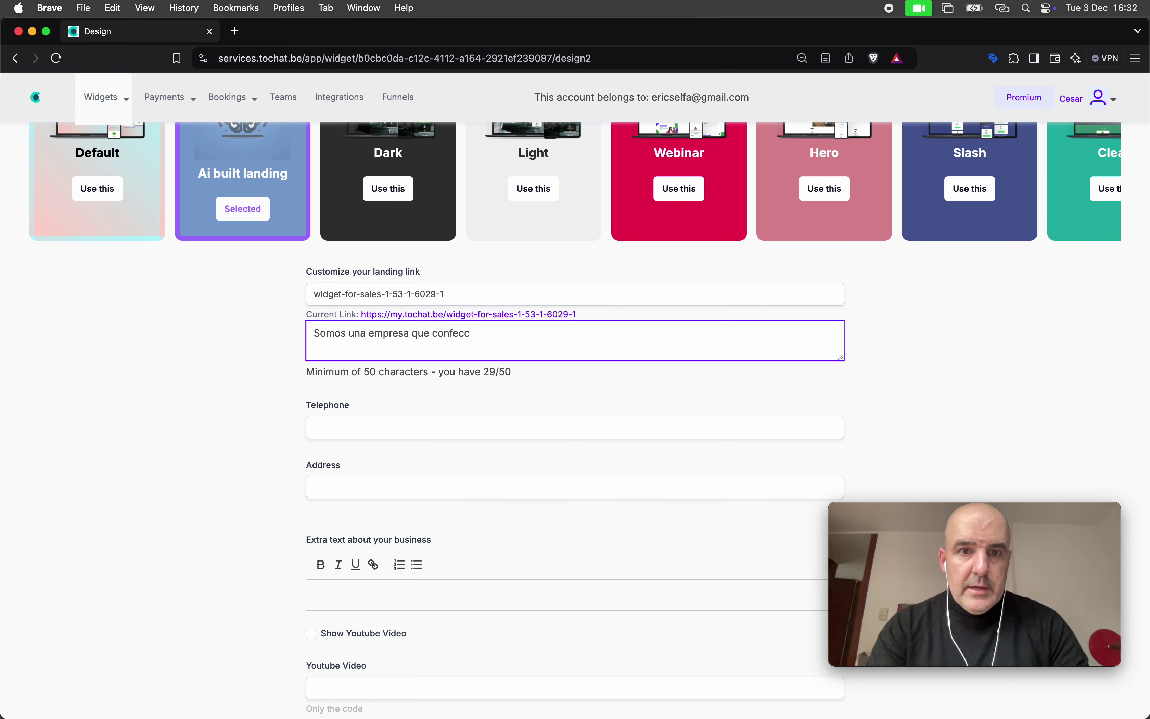
text(iona perfumes a medida)
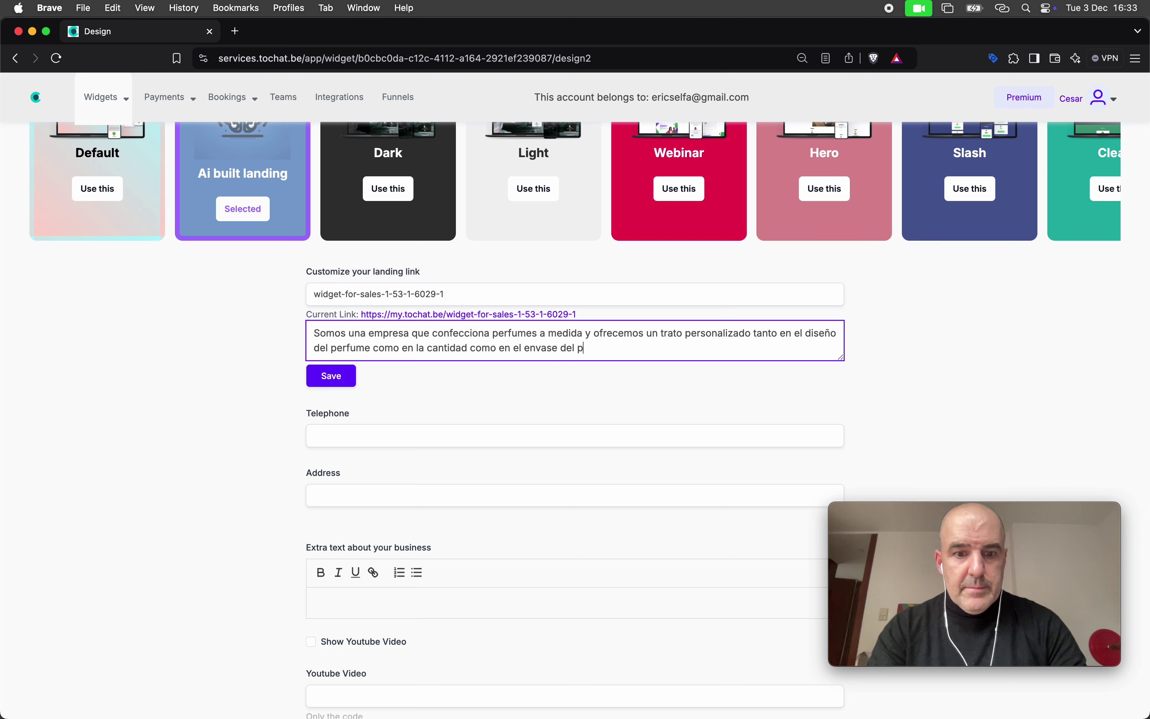
Save the prompt and let the AI build the Perfumes a Medida landing page
click(331, 383)
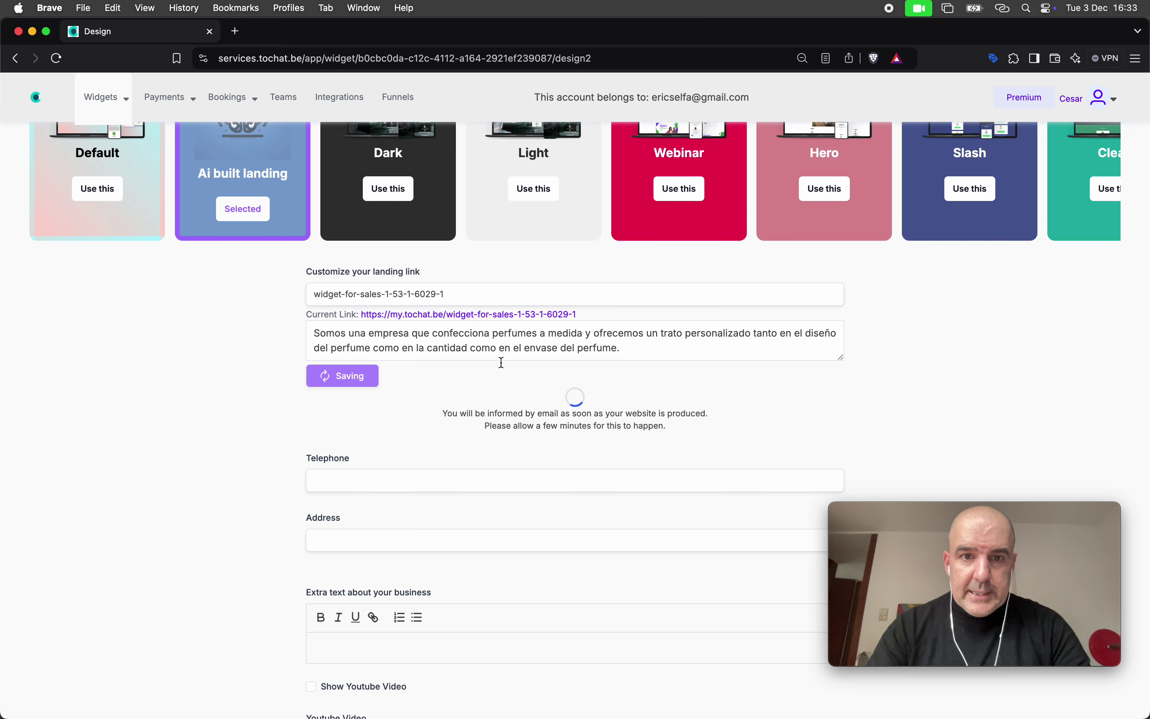
scroll(226, 403, up, 5)
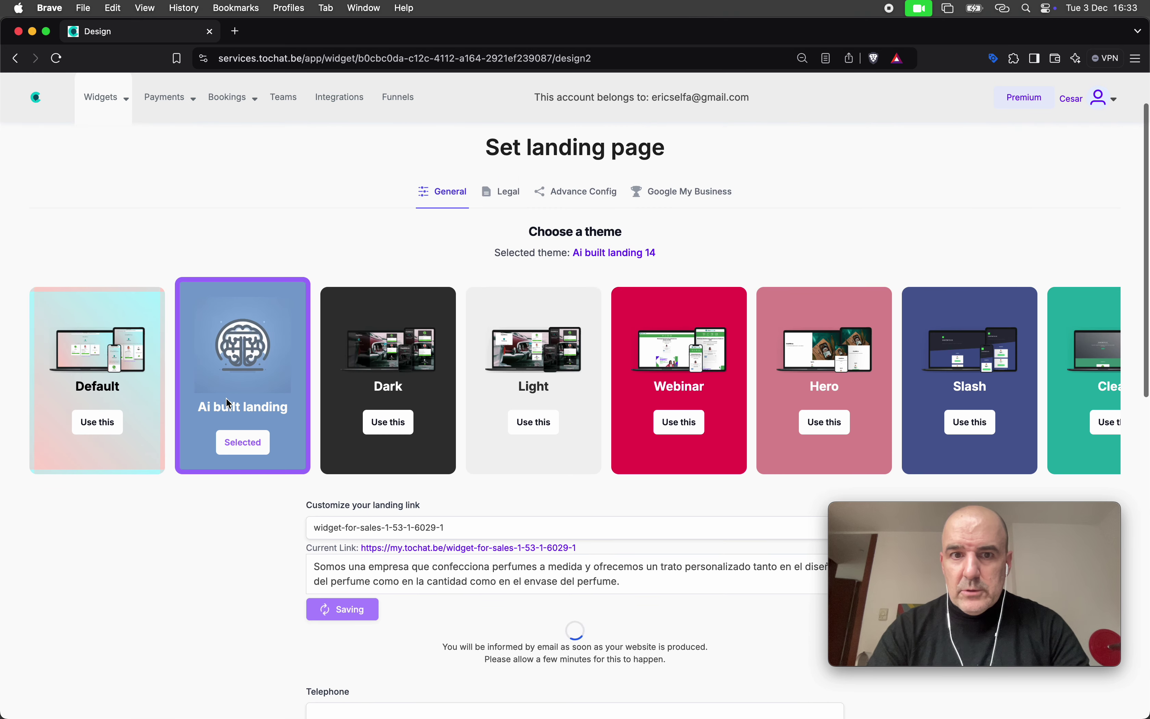
scroll(187, 354, down, 2)
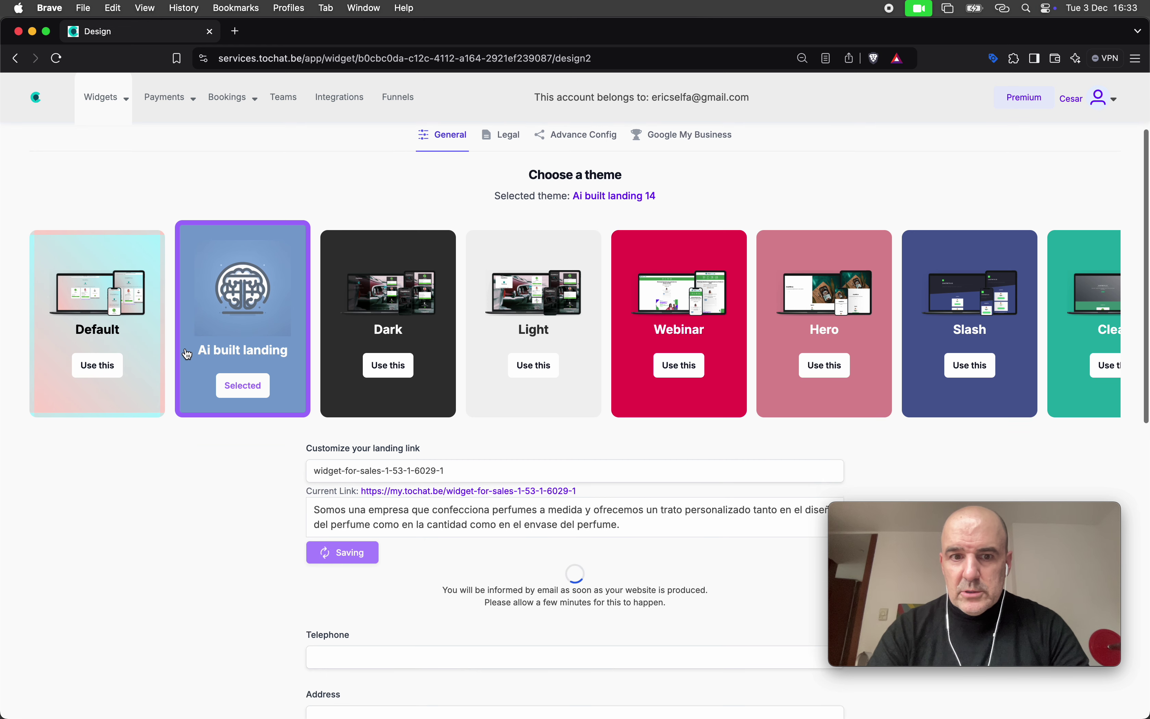
scroll(187, 354, down, 4)
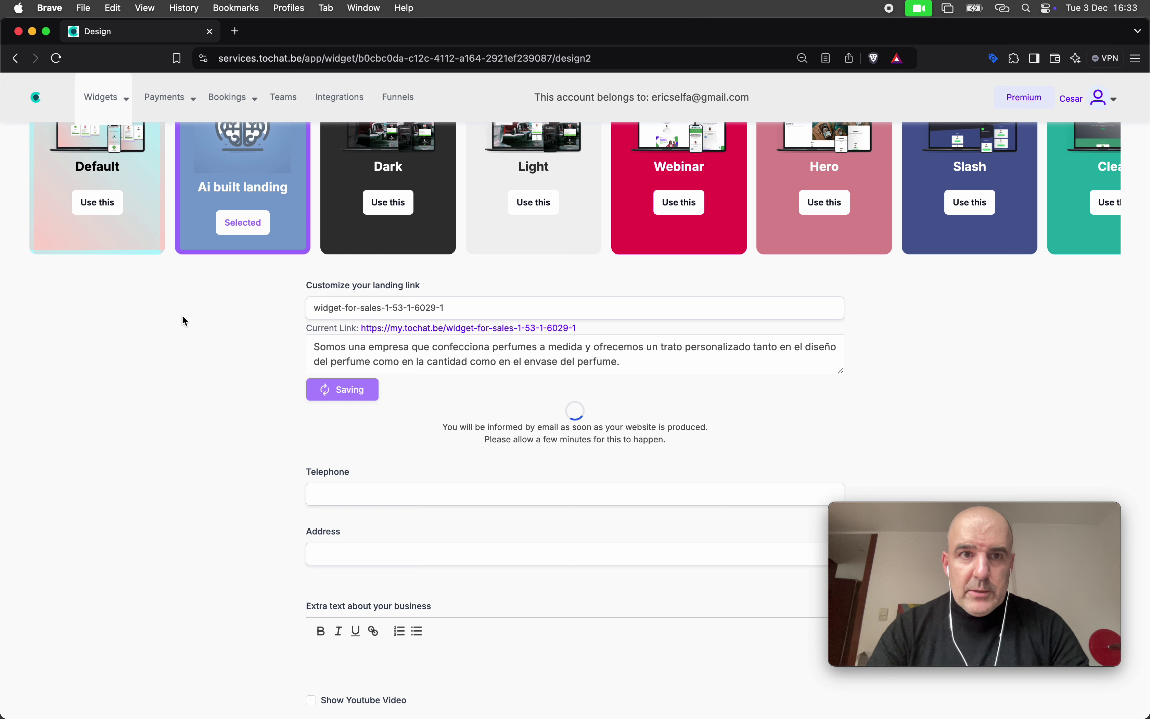
Open the page's Current Link in a new tab and view the generated landing page
super+click(499, 328)
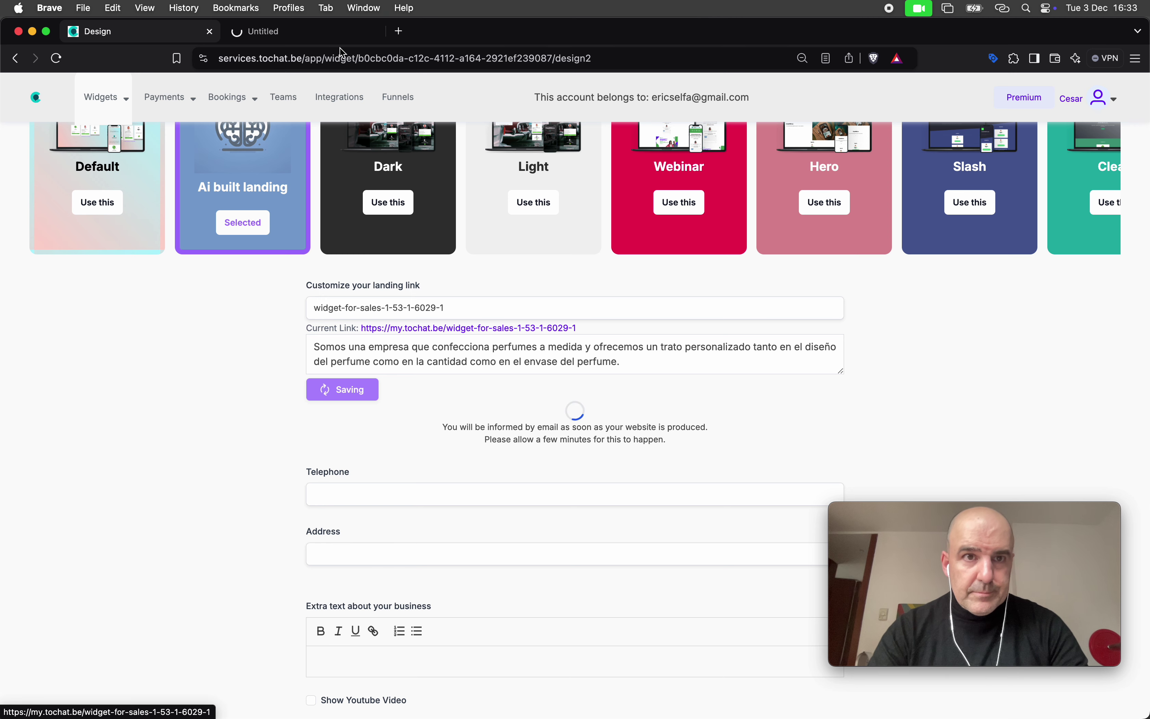
click(312, 36)
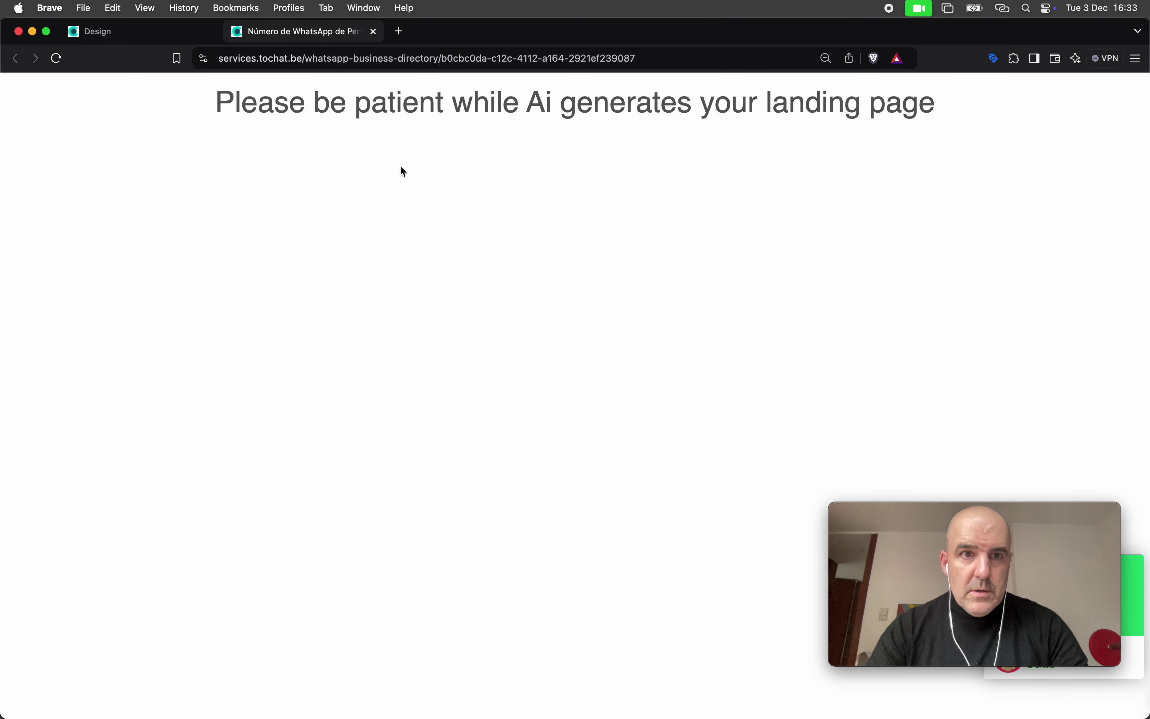
click(153, 38)
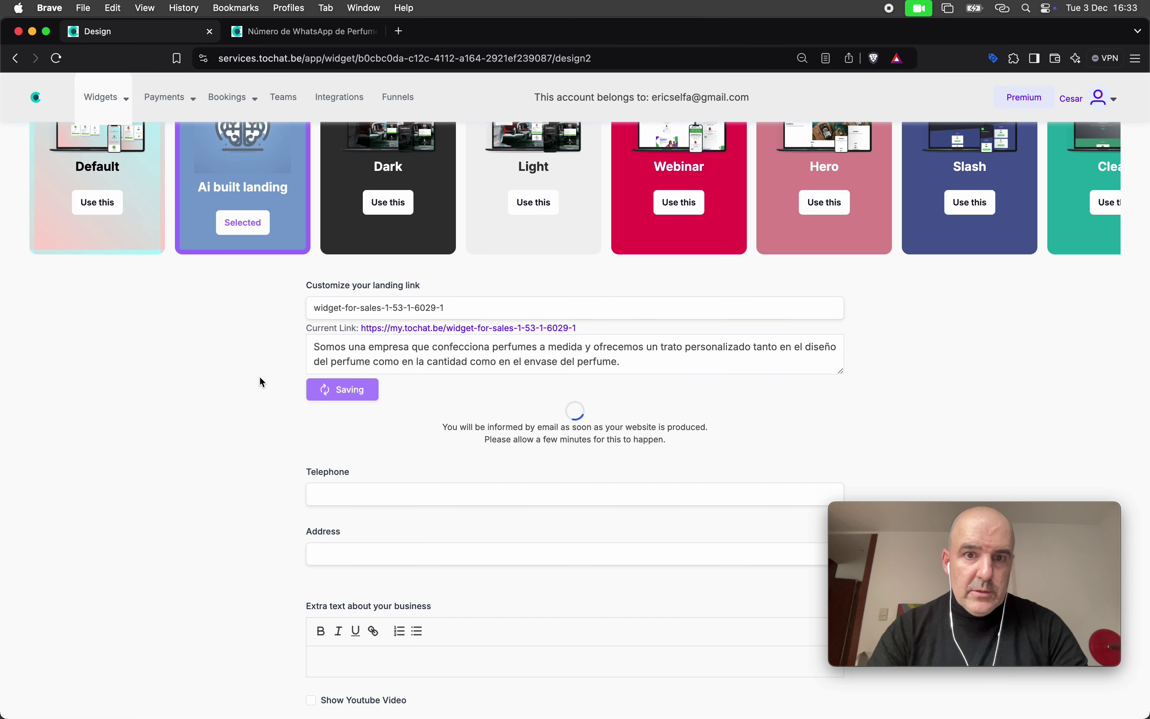
scroll(247, 381, down, 10)
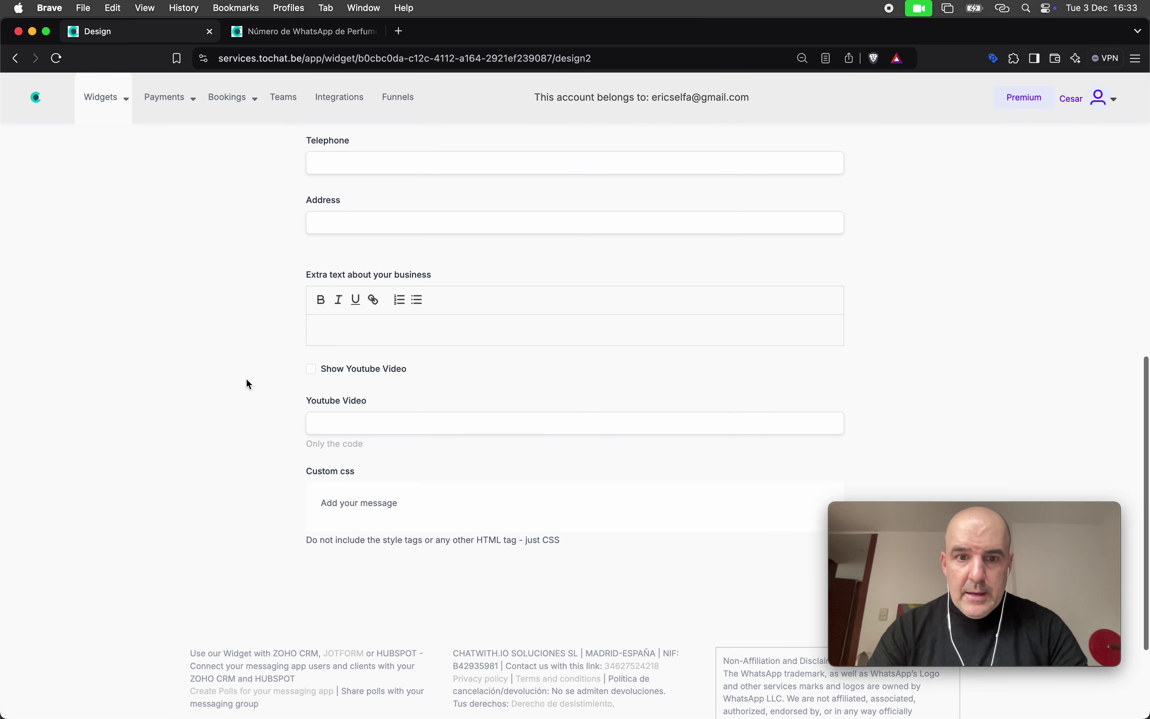
scroll(362, 361, up, 12)
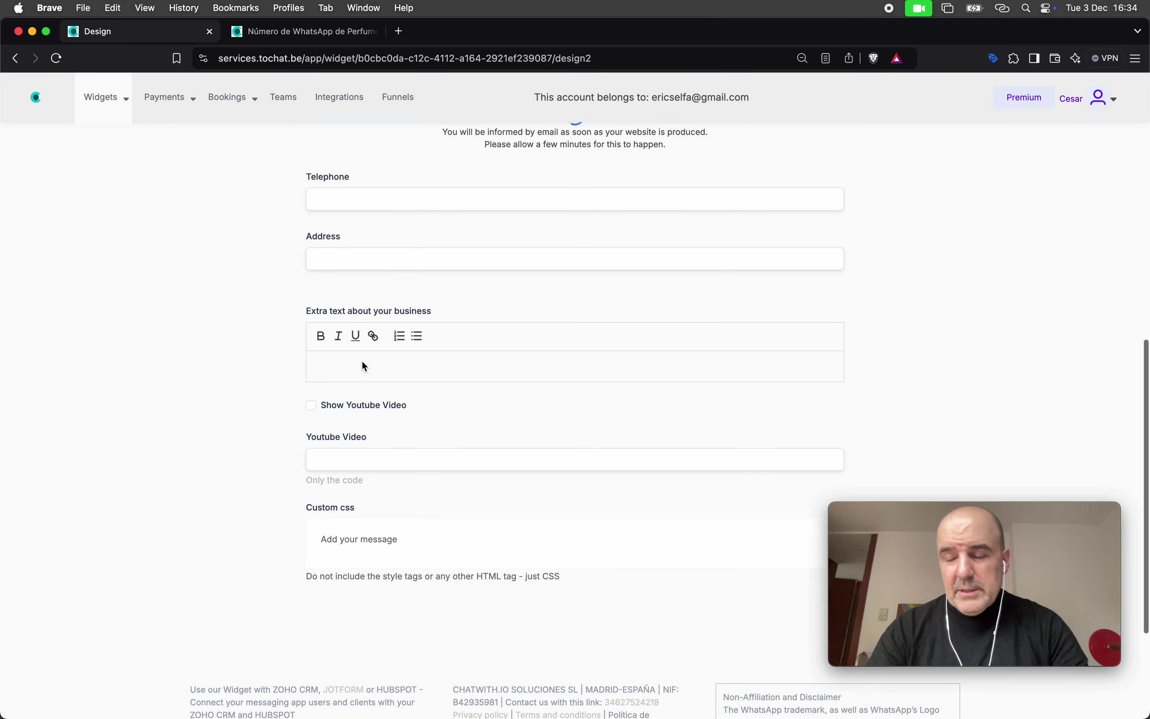
scroll(362, 361, up, 1)
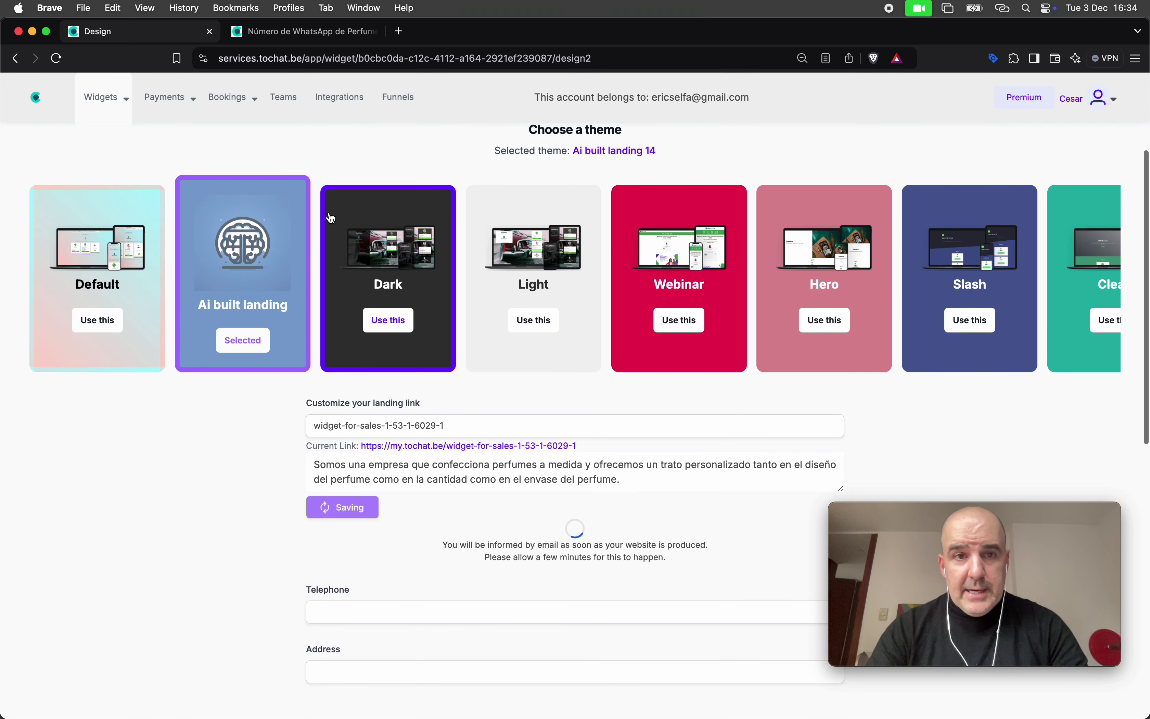
click(307, 32)
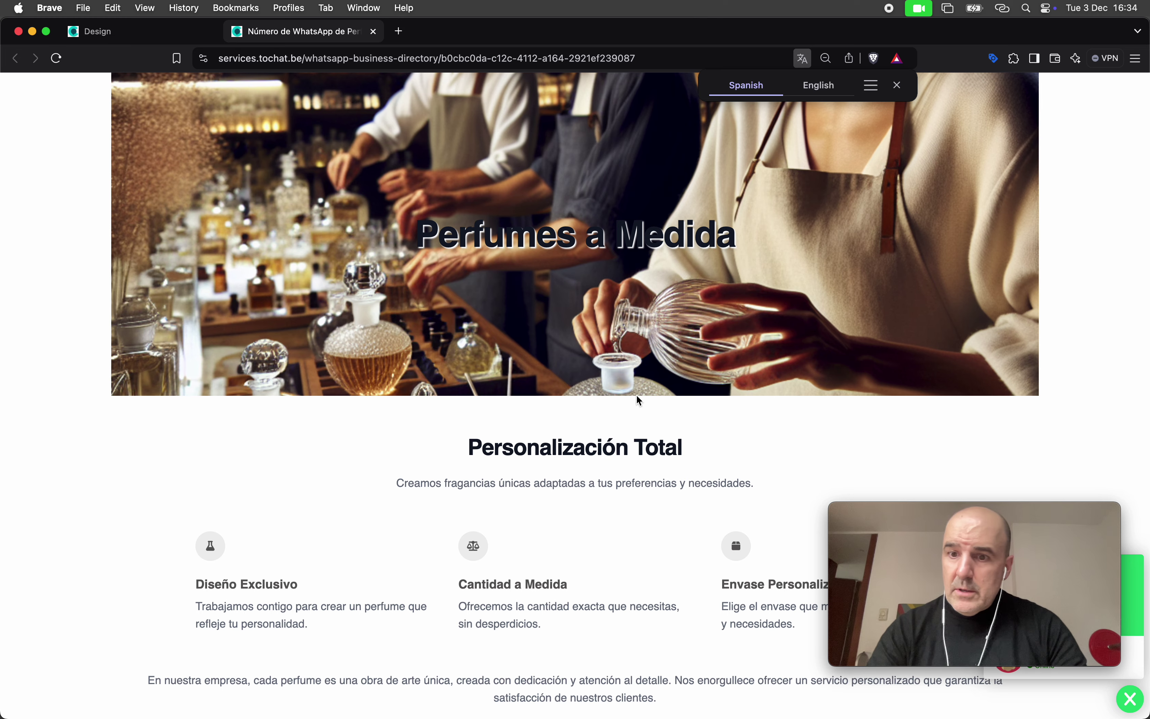
Open the green chat bubble to show the widget's perfume request form
drag(1147, 493, 1149, 404)
mouse_move(1058, 528)
drag(1005, 516, 1000, 378)
click(1053, 651)
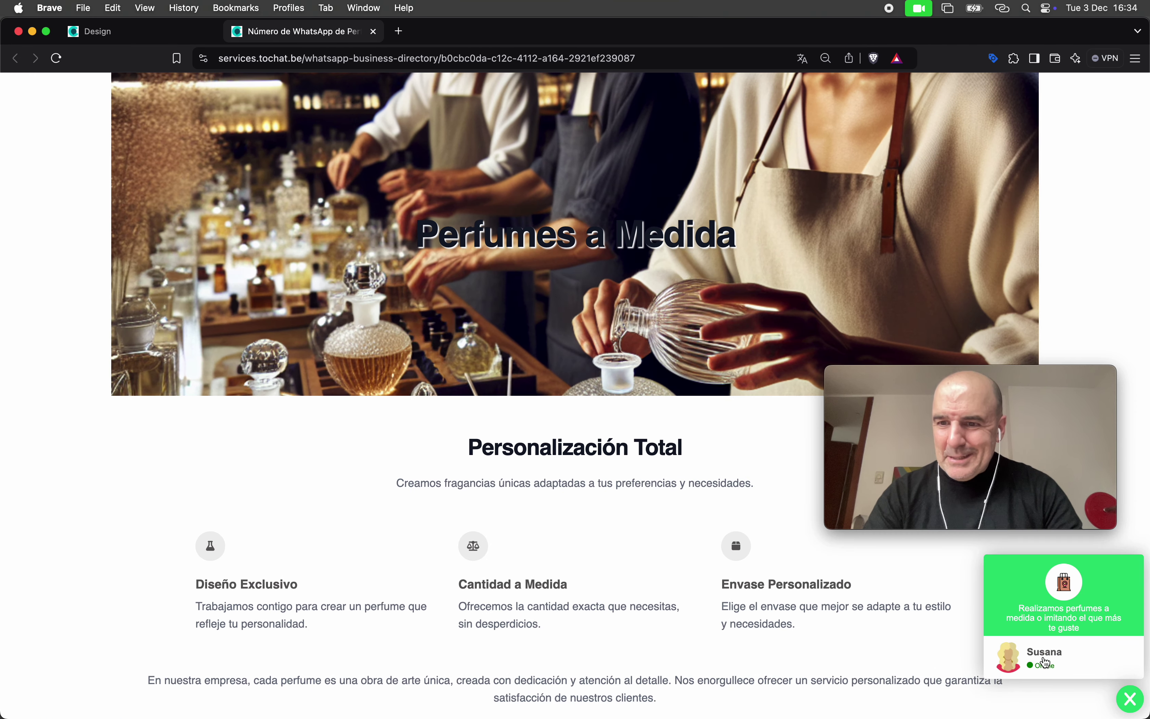
Narrow the Brave window to a mobile width and scroll the landing page
mouse_move(1022, 388)
drag(1021, 388, 268, 344)
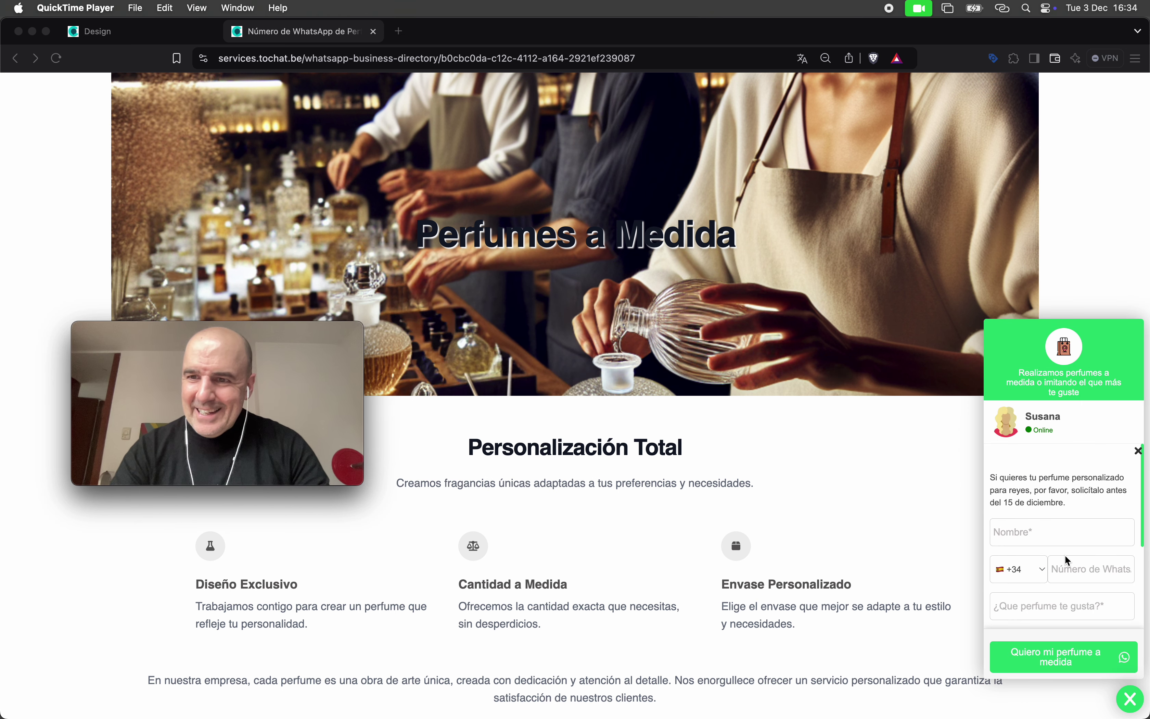
click(1147, 589)
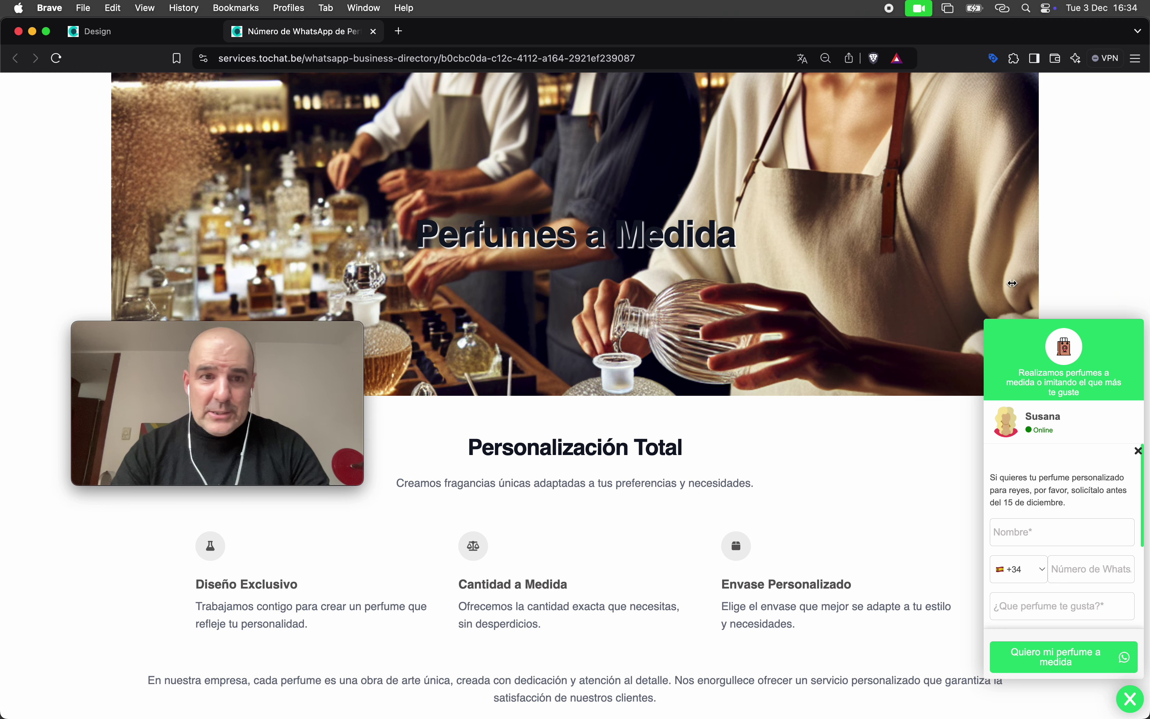
drag(1148, 300, 344, 252)
drag(209, 335, 533, 357)
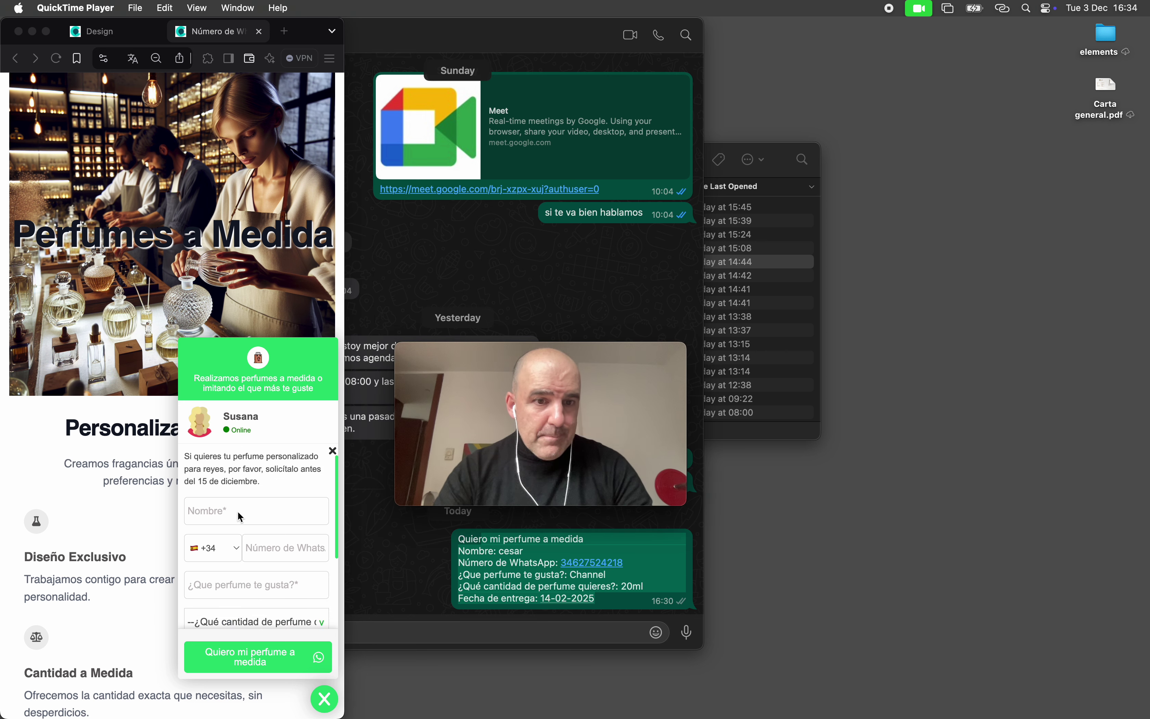
scroll(239, 513, down, 3)
scroll(239, 513, up, 3)
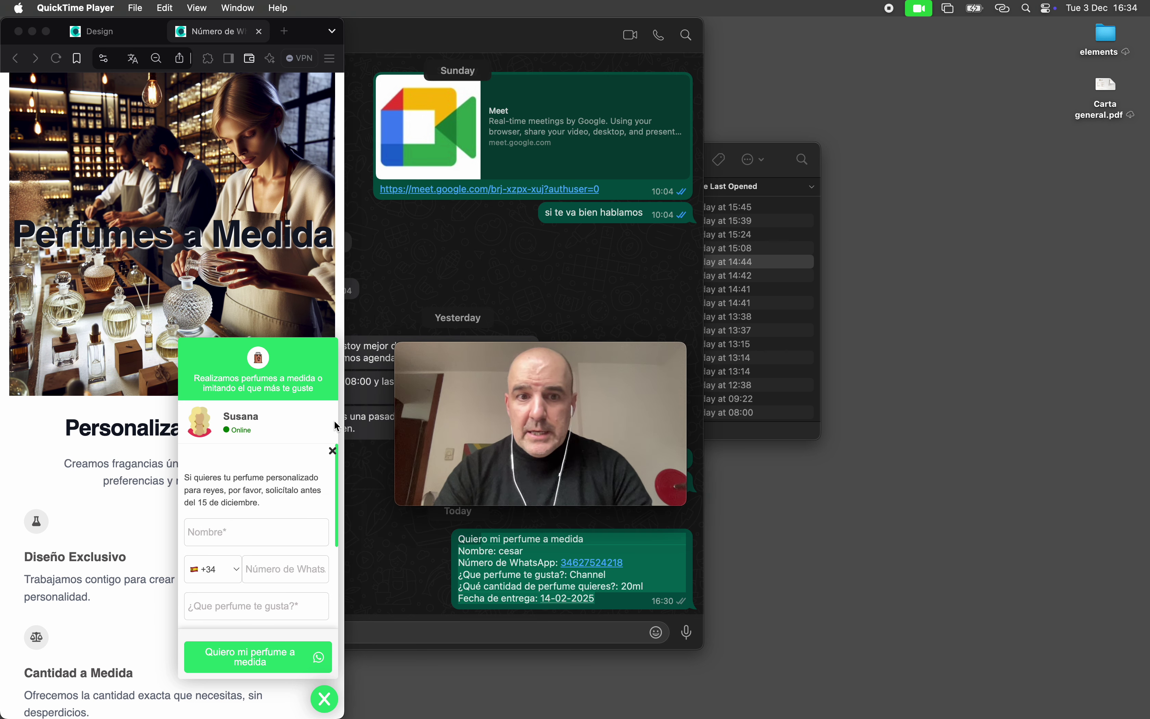
Restore the Brave window to full screen width
click(343, 312)
drag(345, 312, 1148, 312)
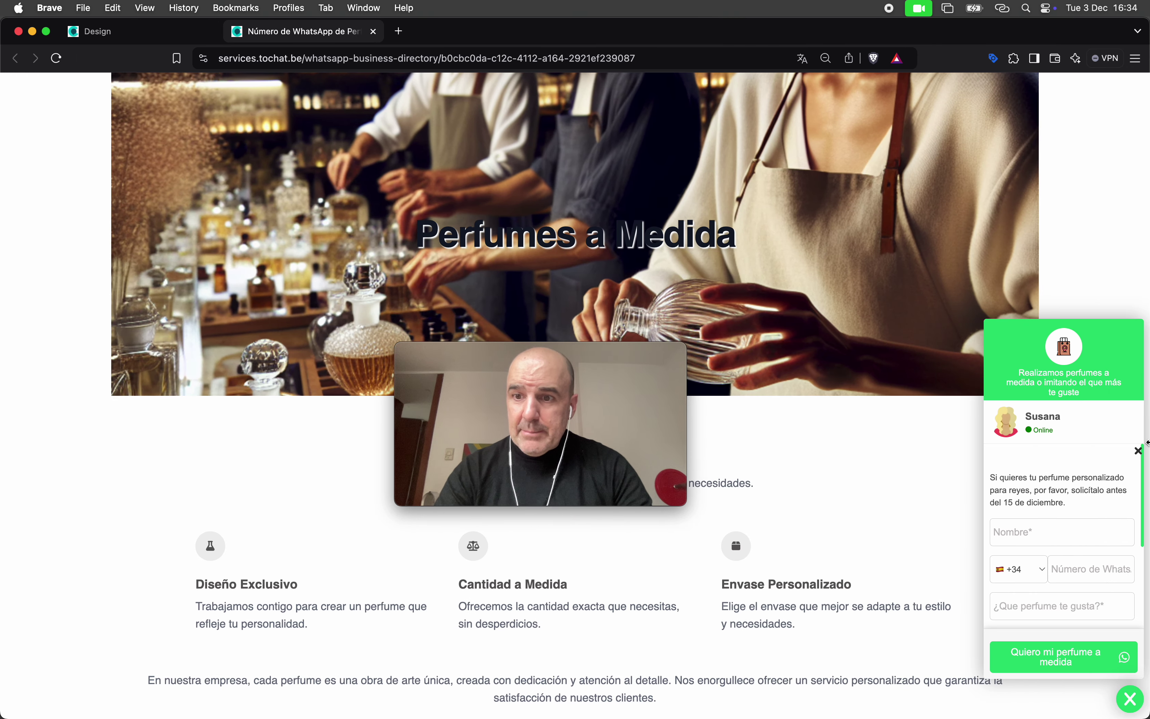
drag(557, 357, 185, 368)
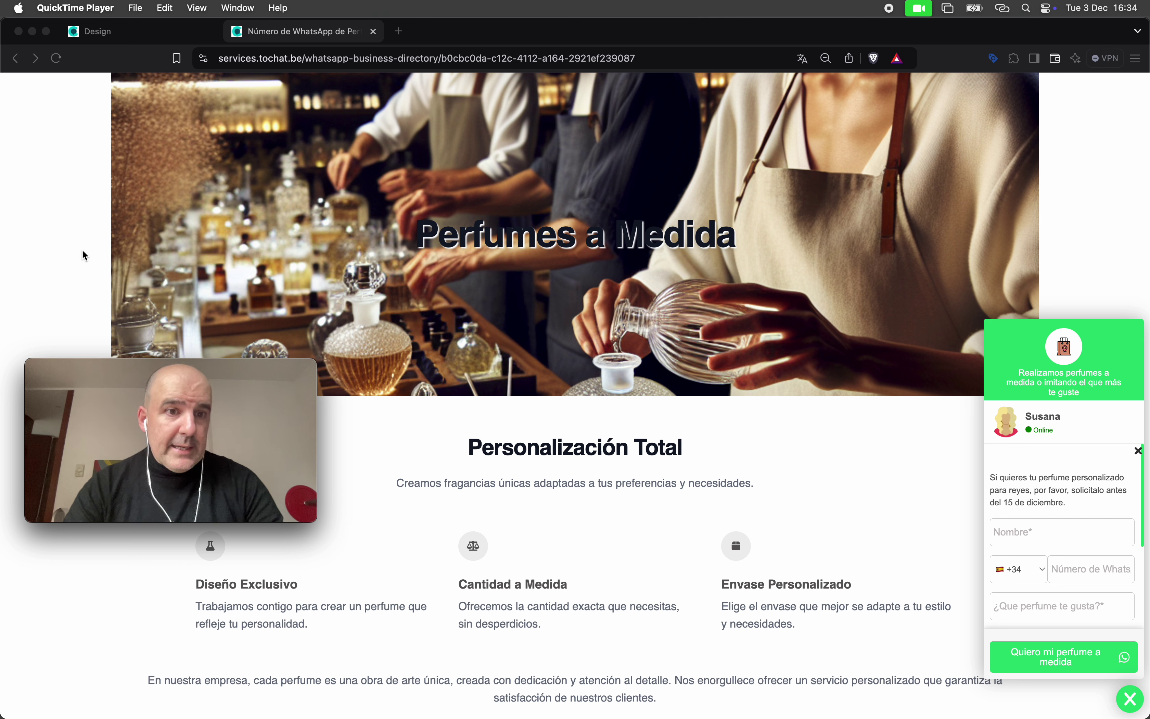